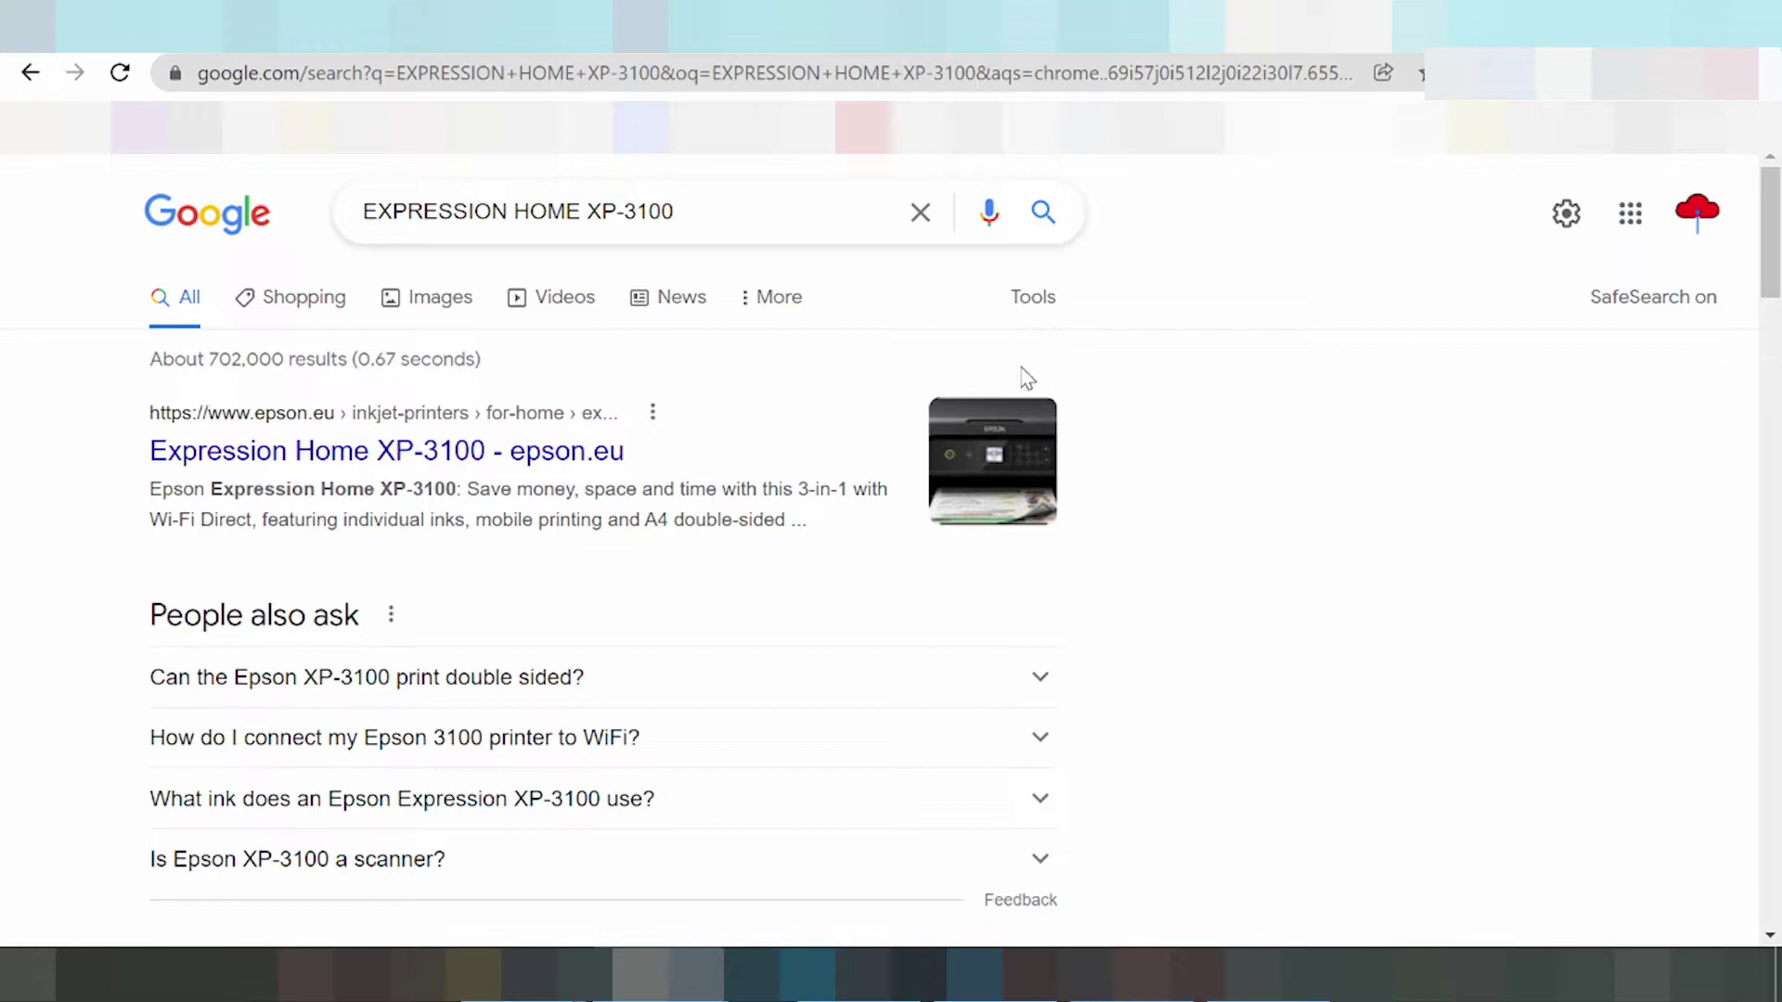
# Step: Refine the Google search to 'EXPRESSION HOME XP-3100 driver download' and run it
pyautogui.click(683, 202)
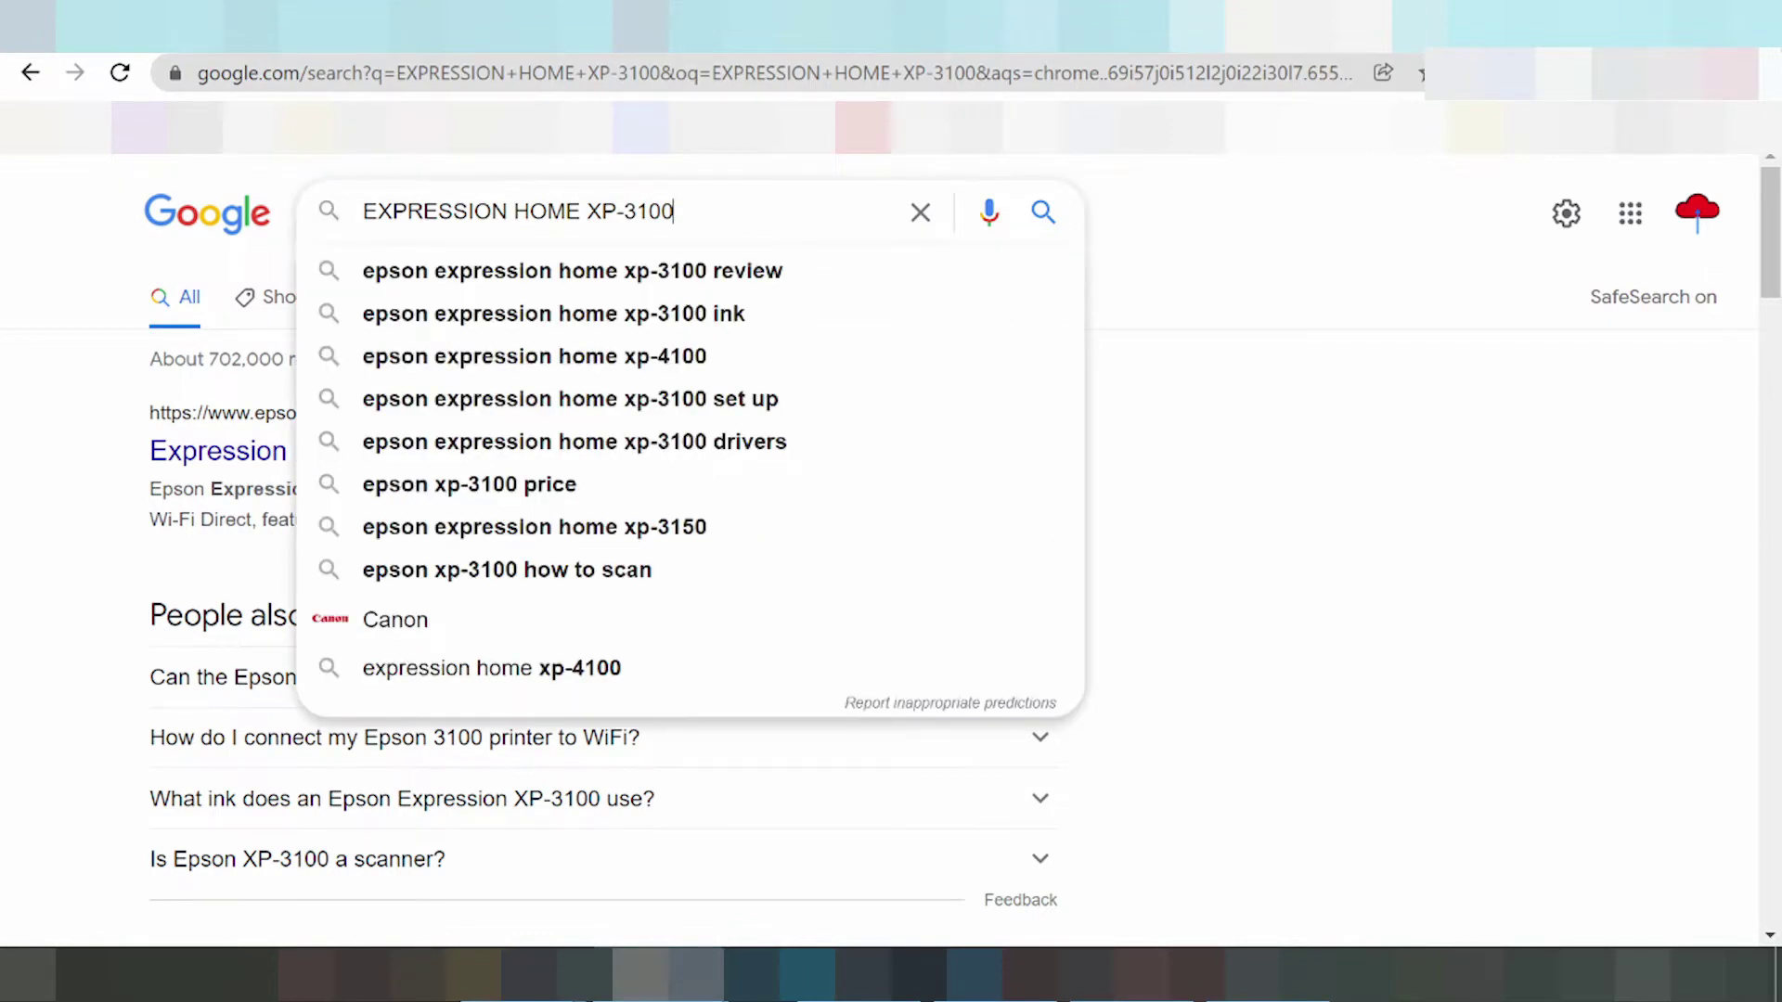
pyautogui.write(' driver dow')
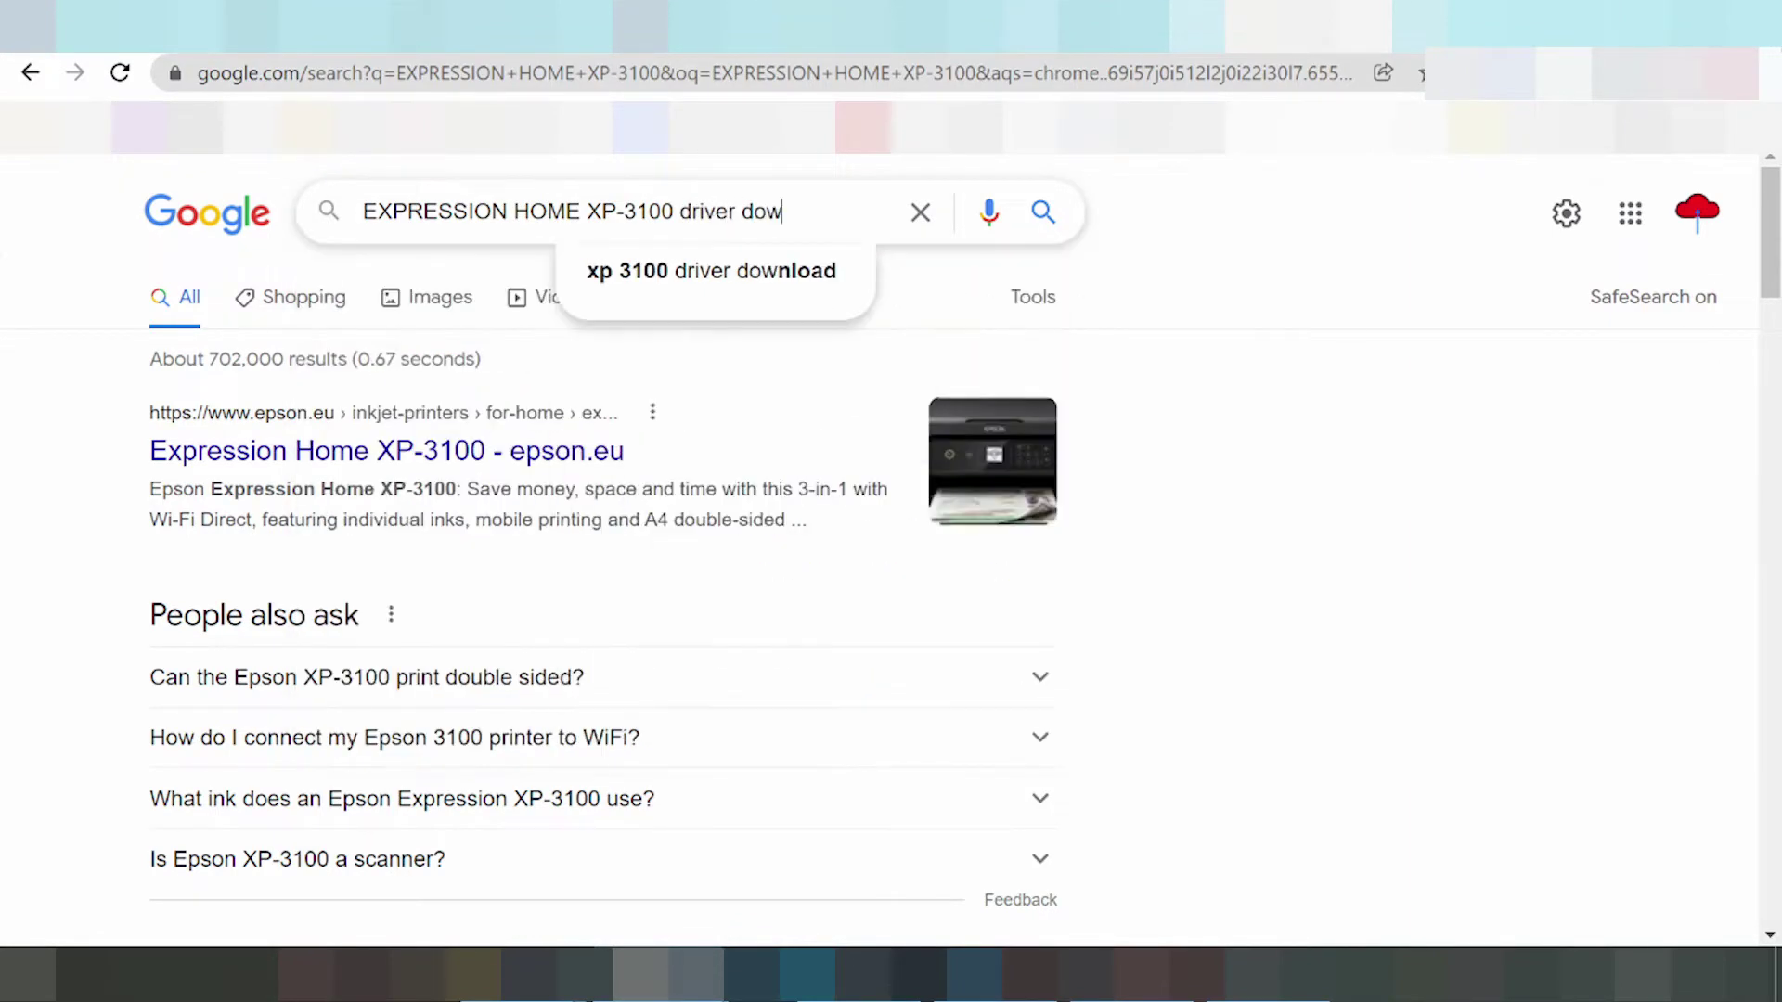
pyautogui.write('nload')
pyautogui.press('Return')
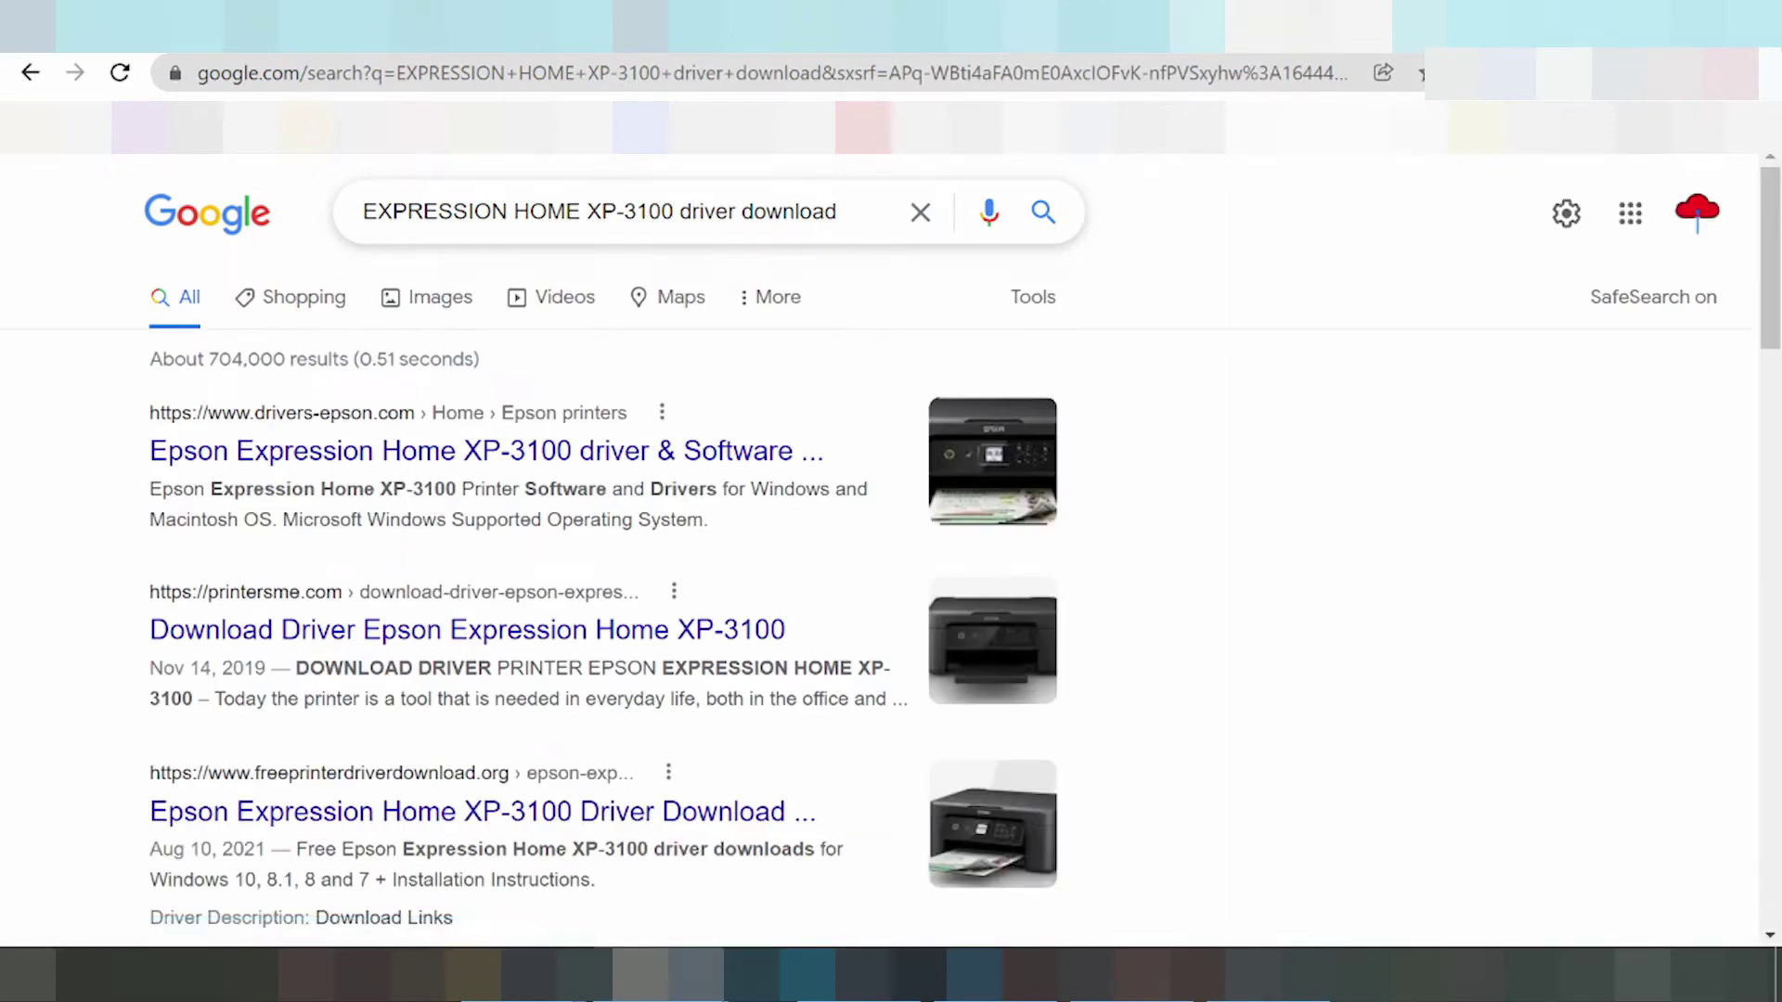
pyautogui.scroll(-2, 378, 279)
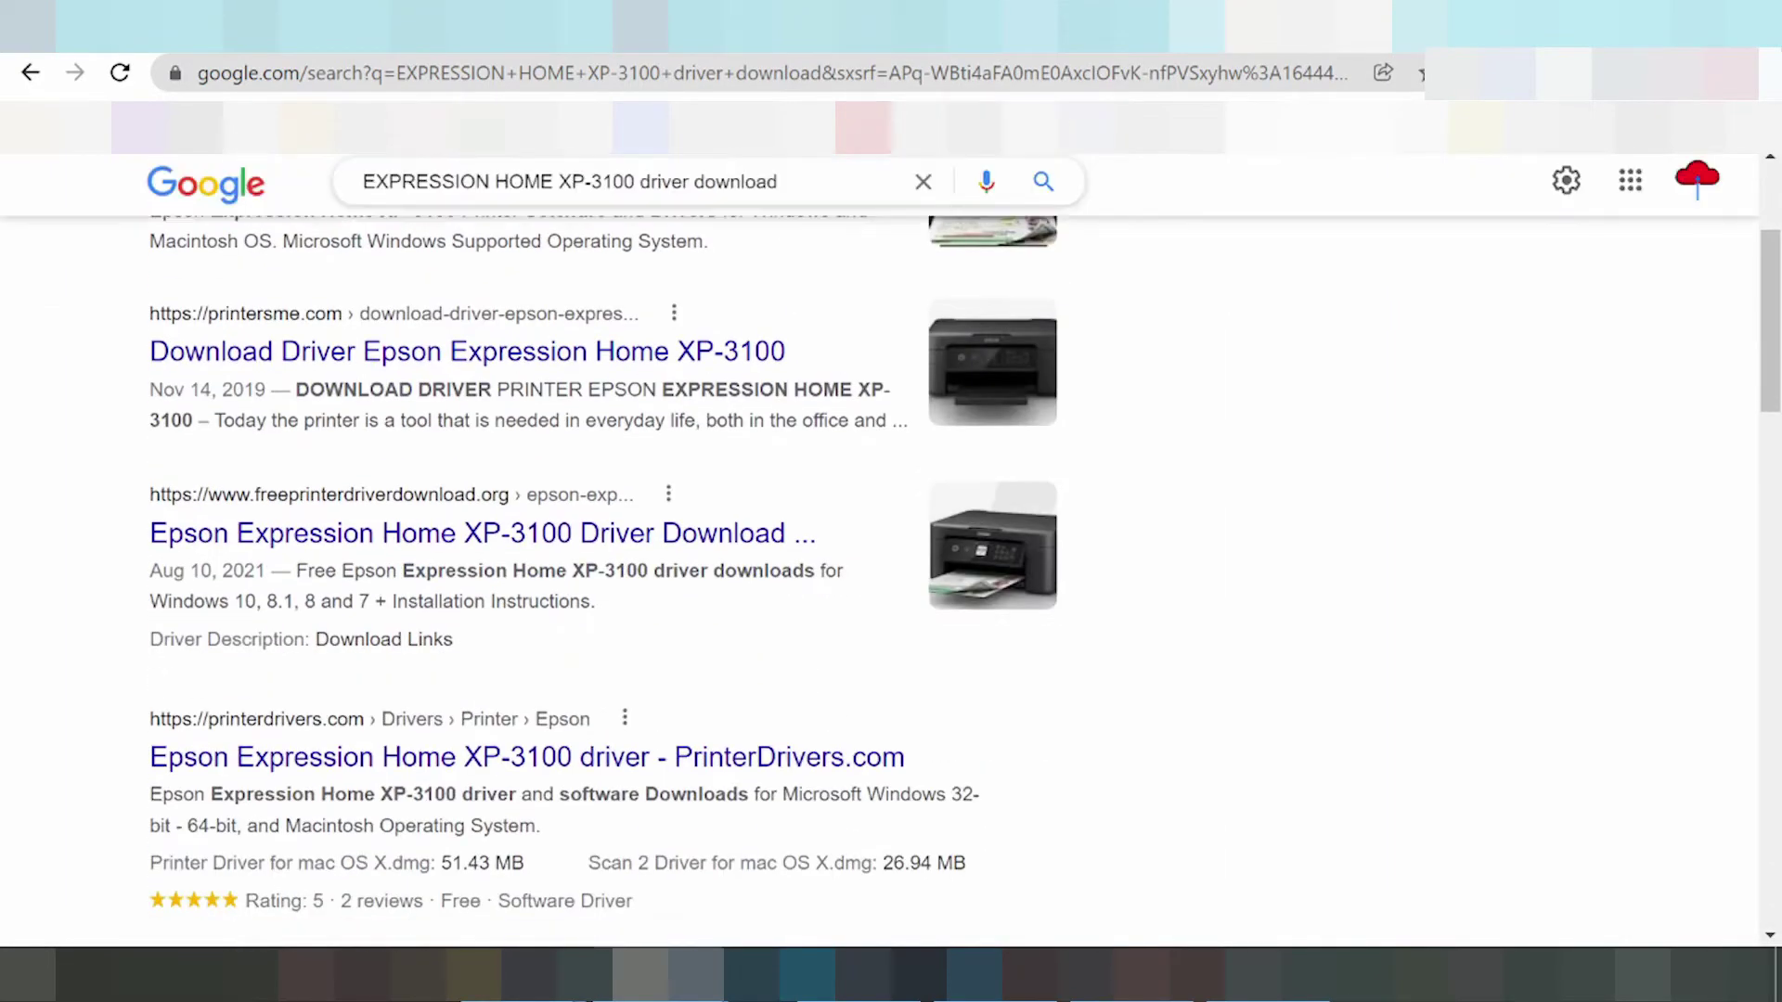
pyautogui.scroll(-2, 435, 218)
pyautogui.scroll(-3, 657, 438)
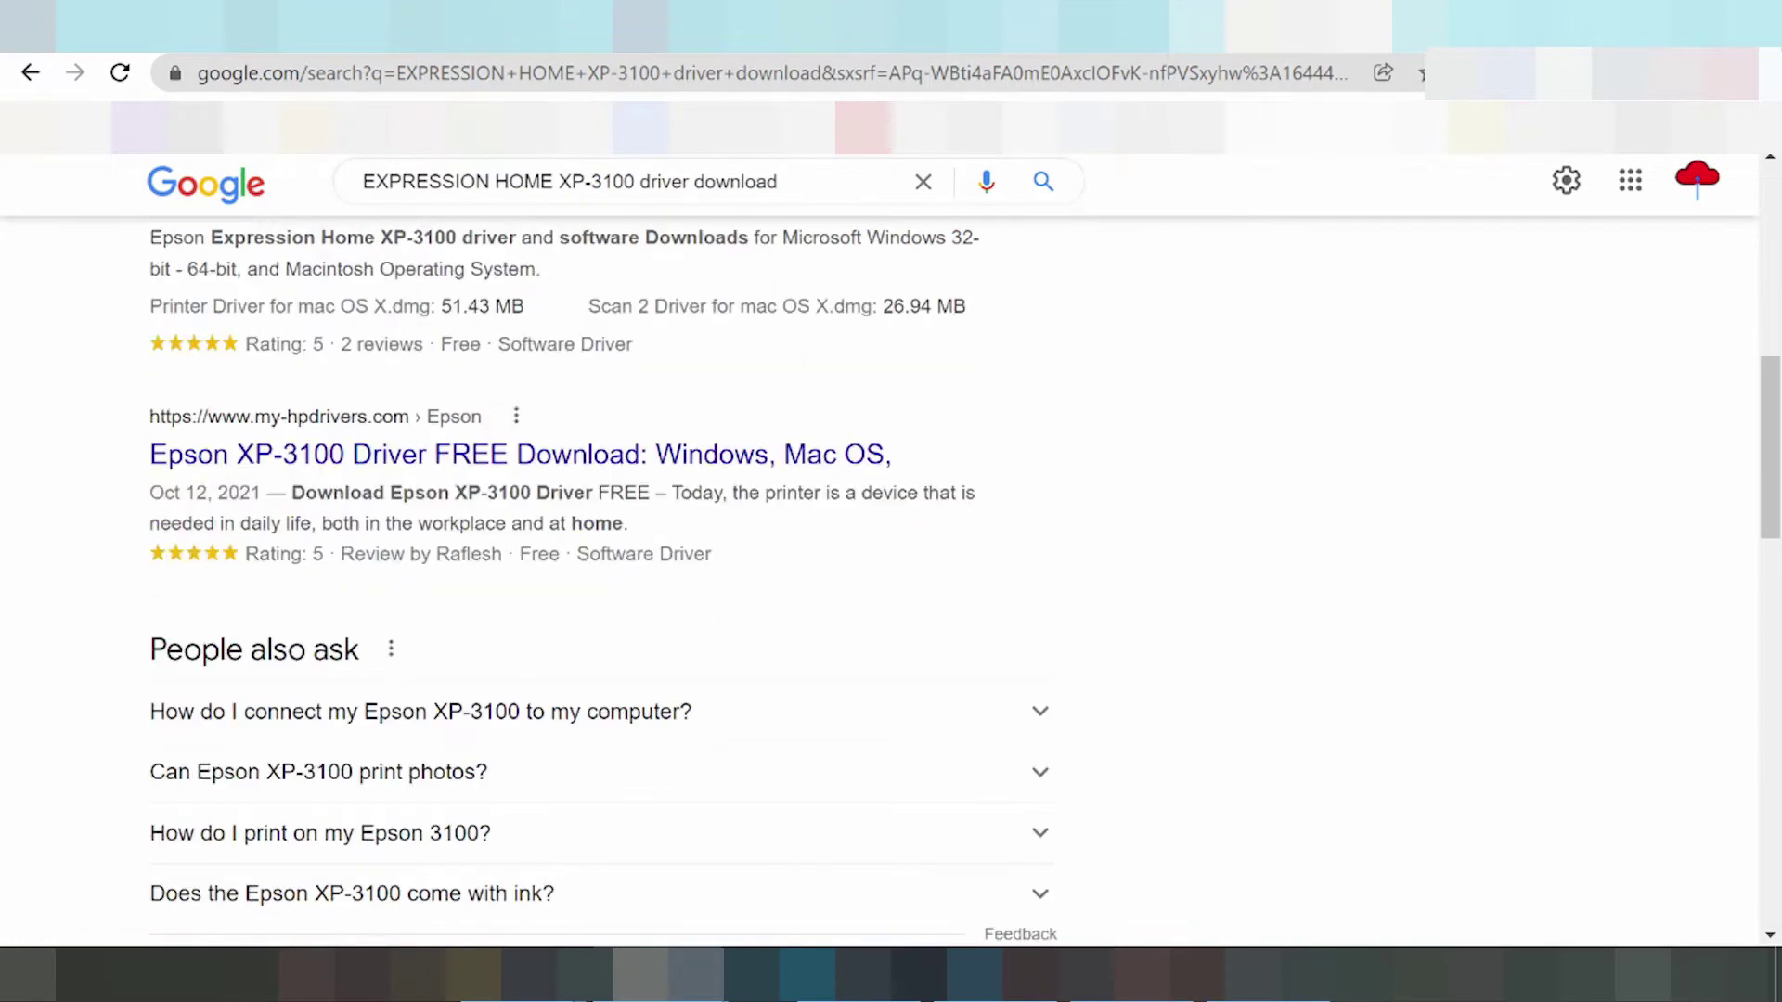
pyautogui.scroll(-1, 663, 435)
pyautogui.scroll(-1, 660, 409)
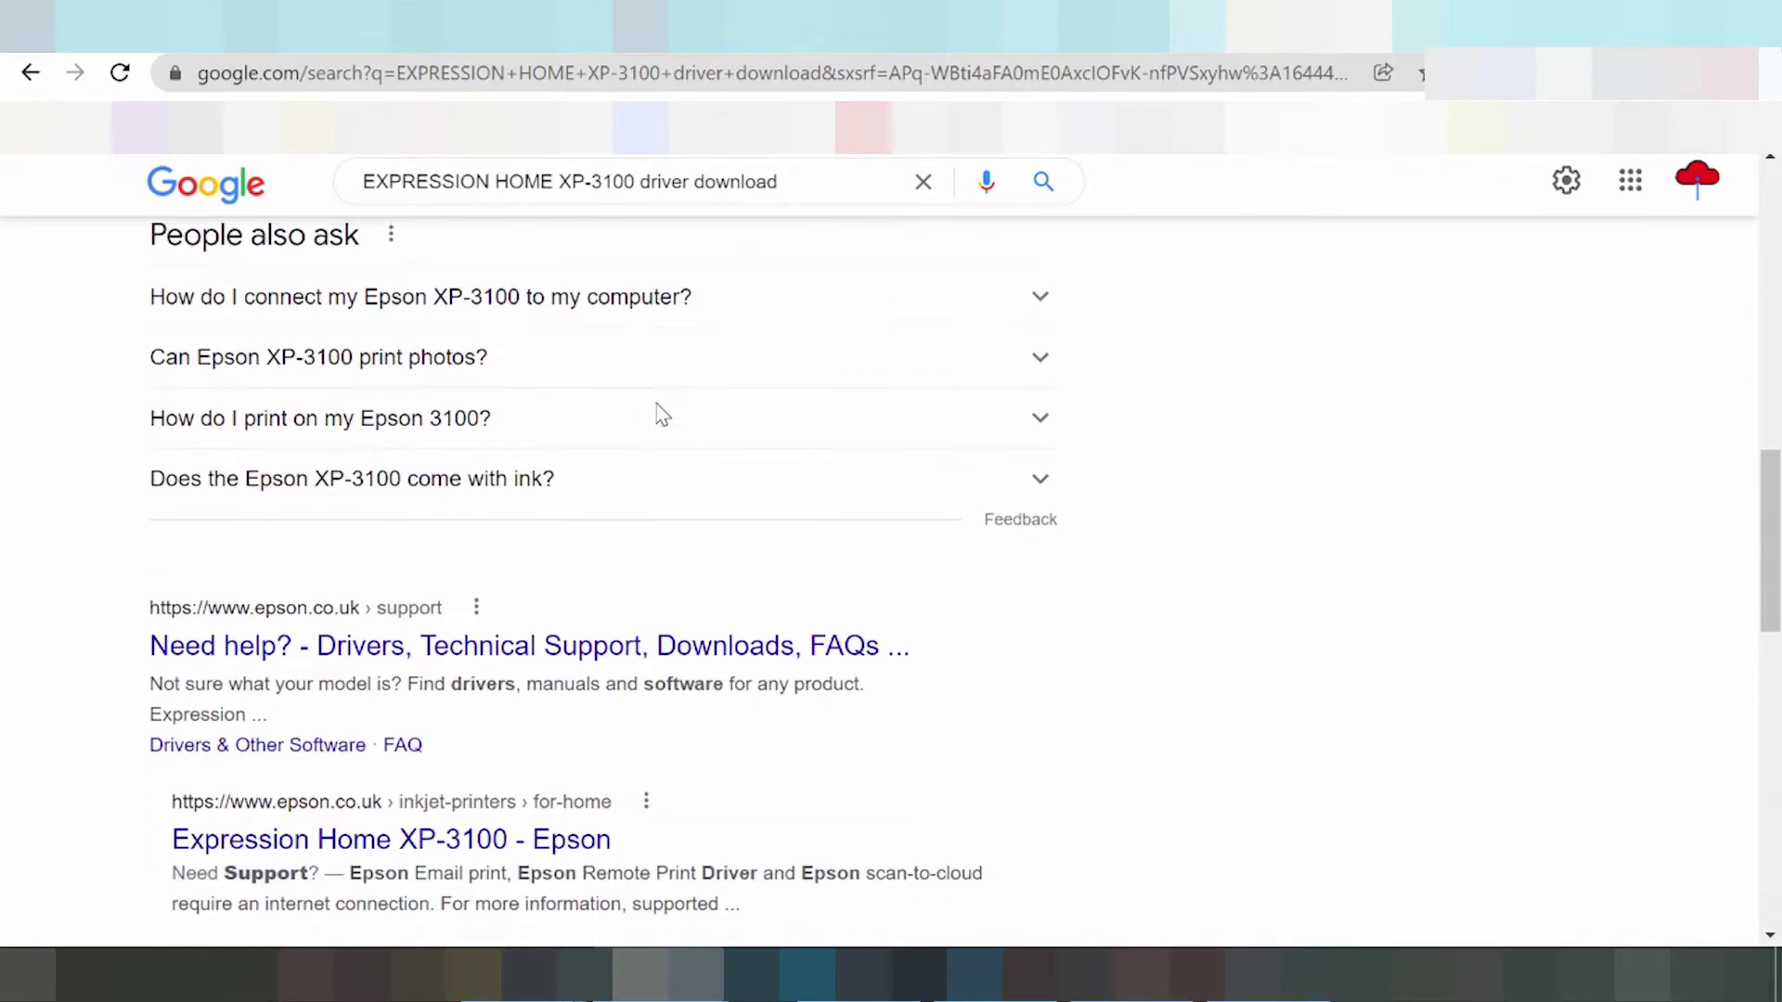
pyautogui.scroll(-1, 628, 367)
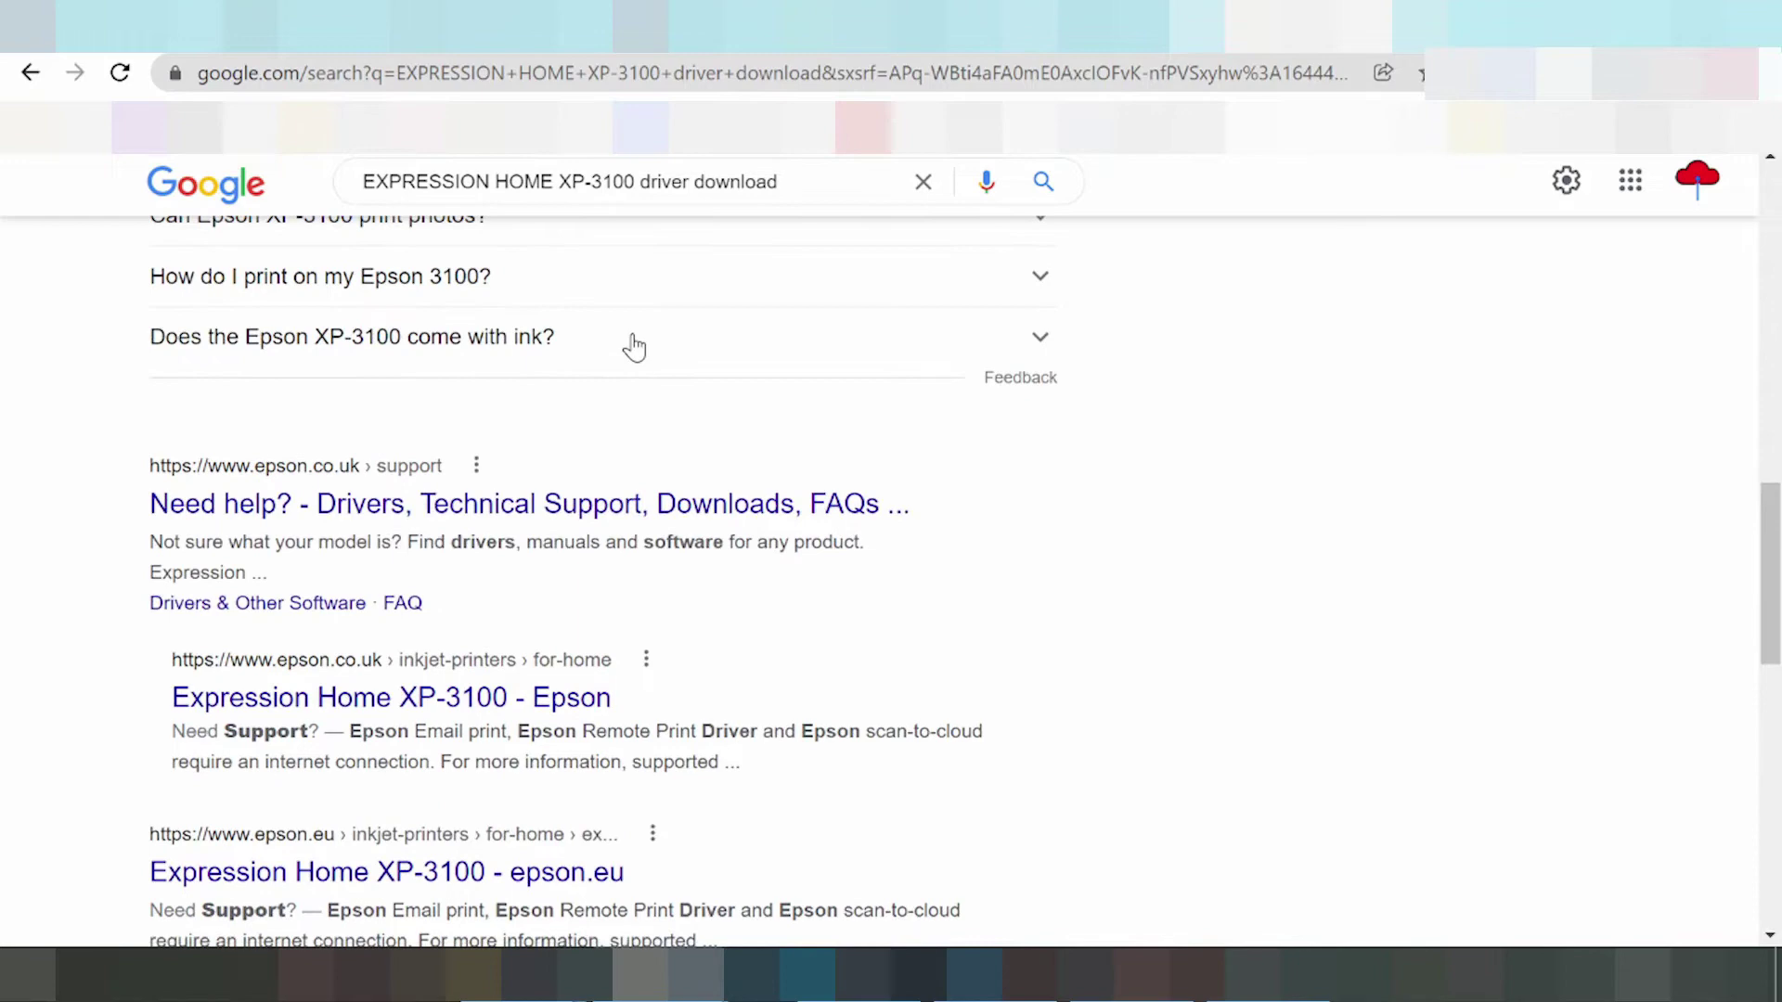
pyautogui.scroll(-1, 634, 345)
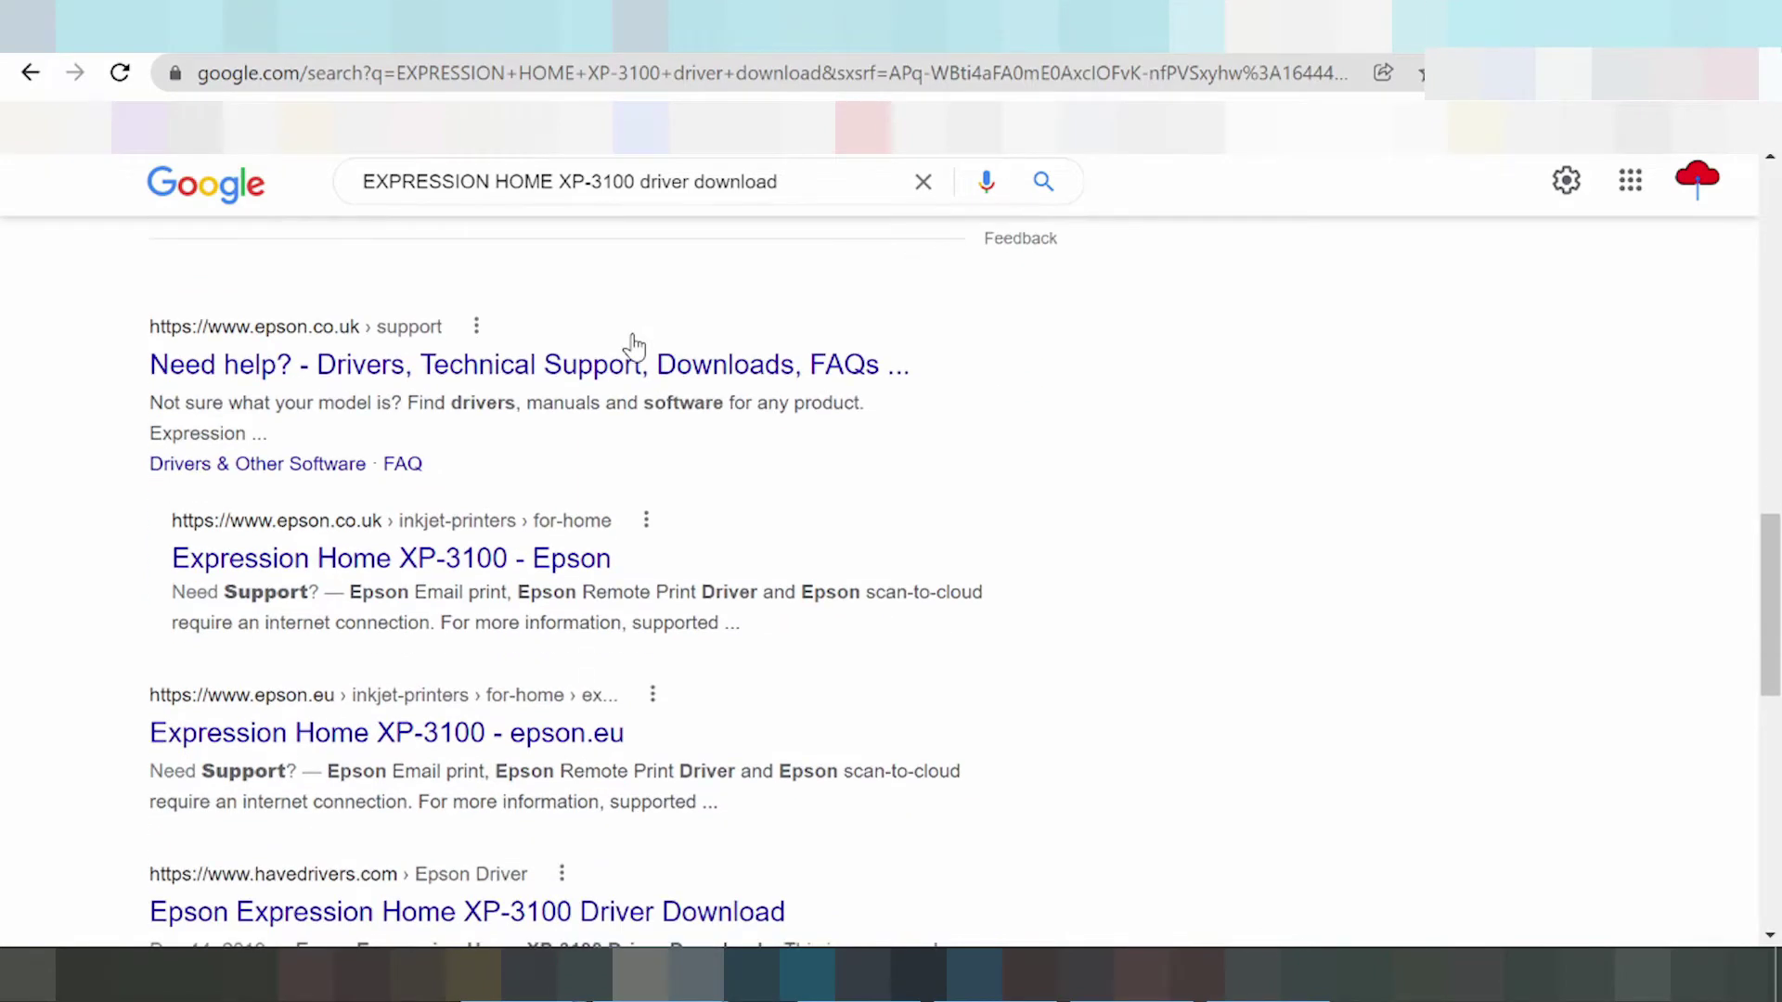
pyautogui.scroll(-1, 628, 348)
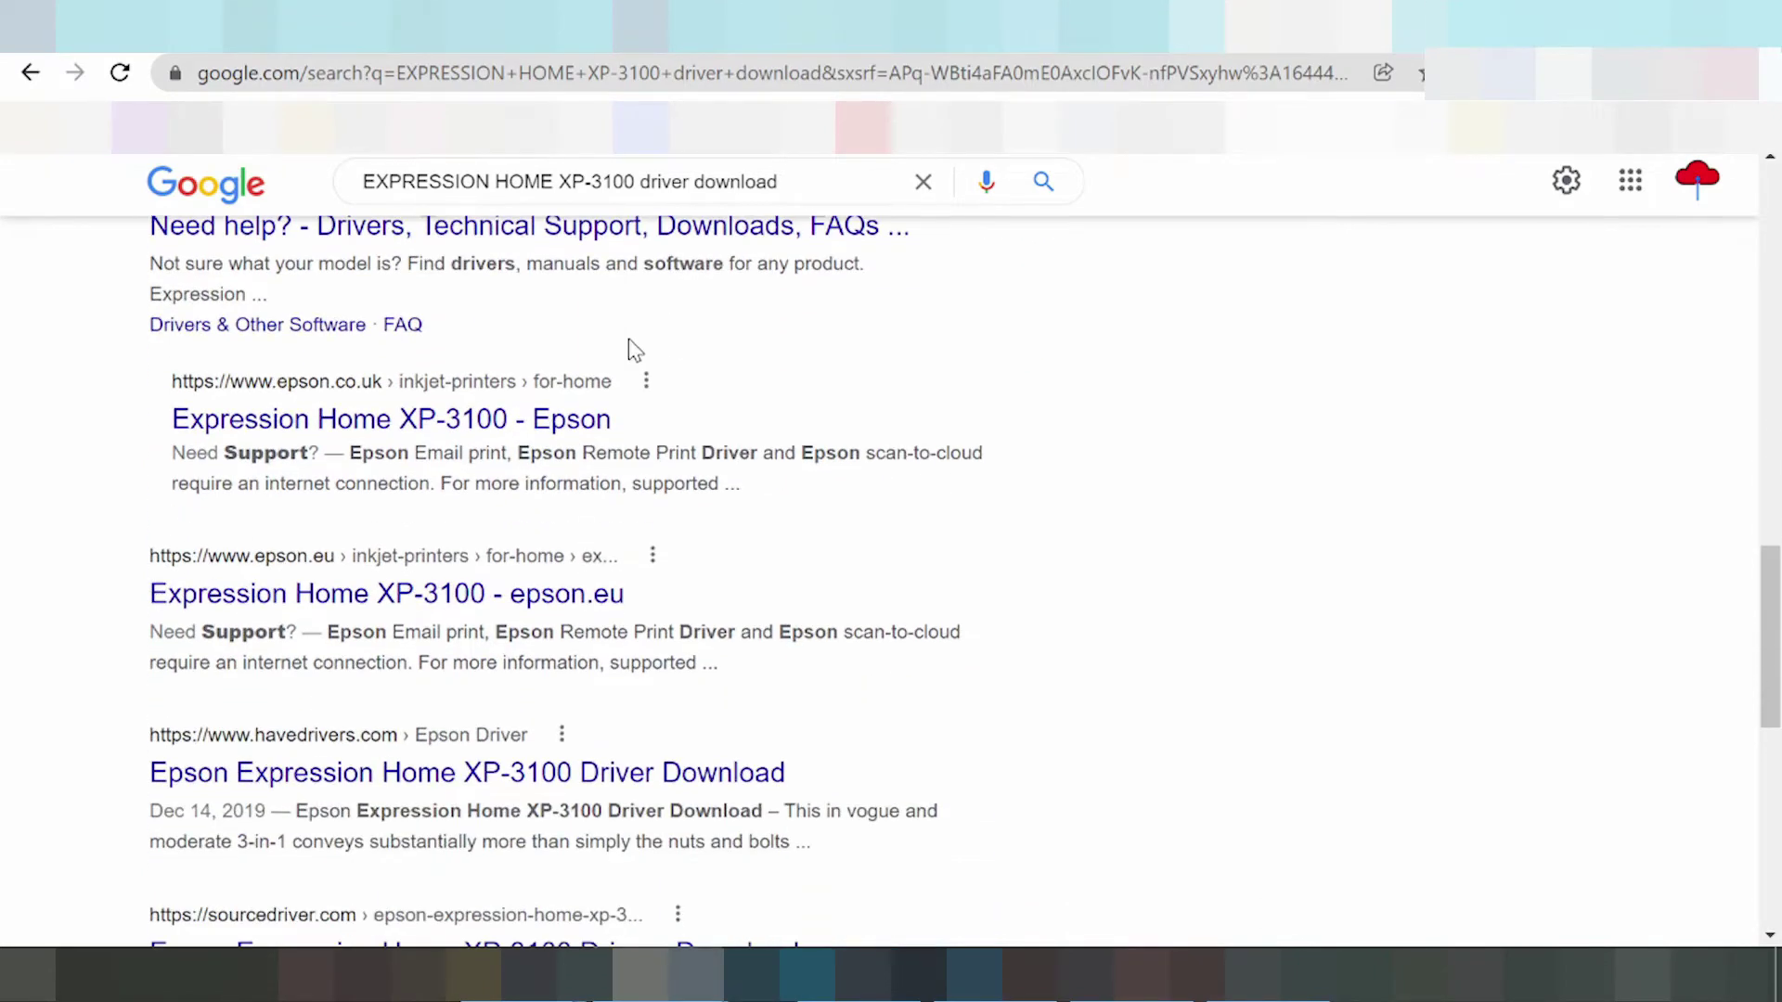
pyautogui.scroll(-1, 629, 348)
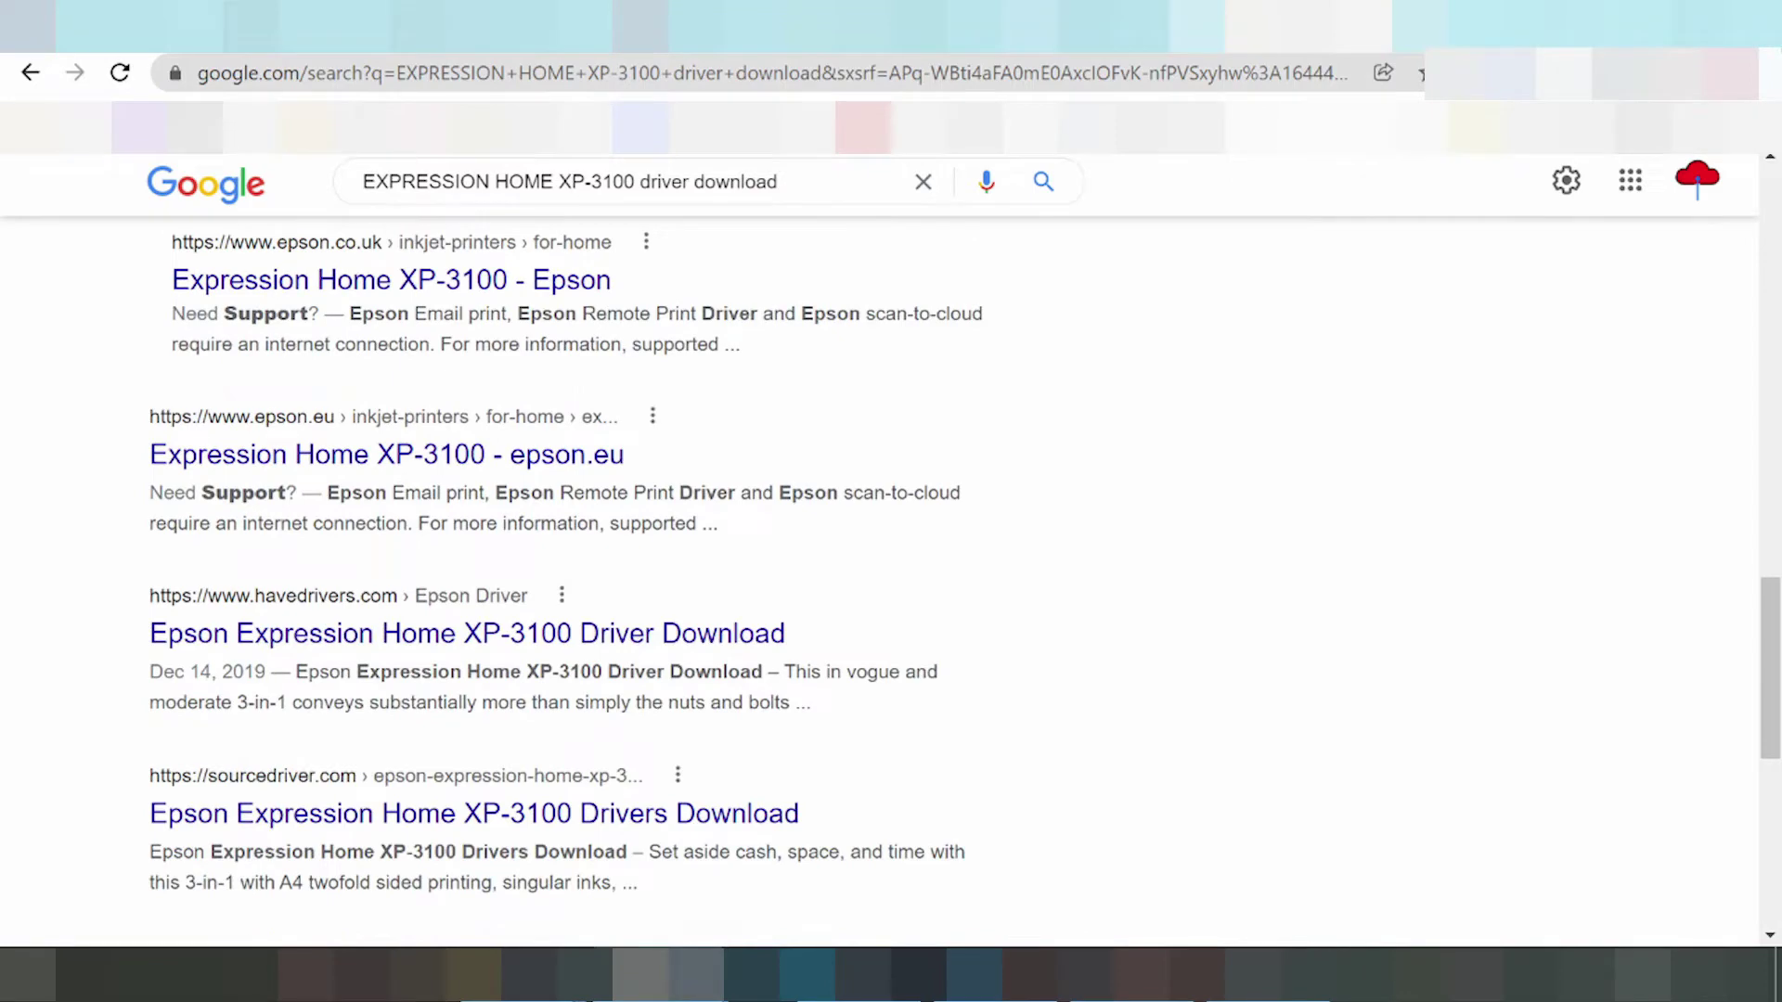
pyautogui.scroll(-1, 630, 341)
pyautogui.scroll(-2, 638, 366)
pyautogui.scroll(-1, 638, 366)
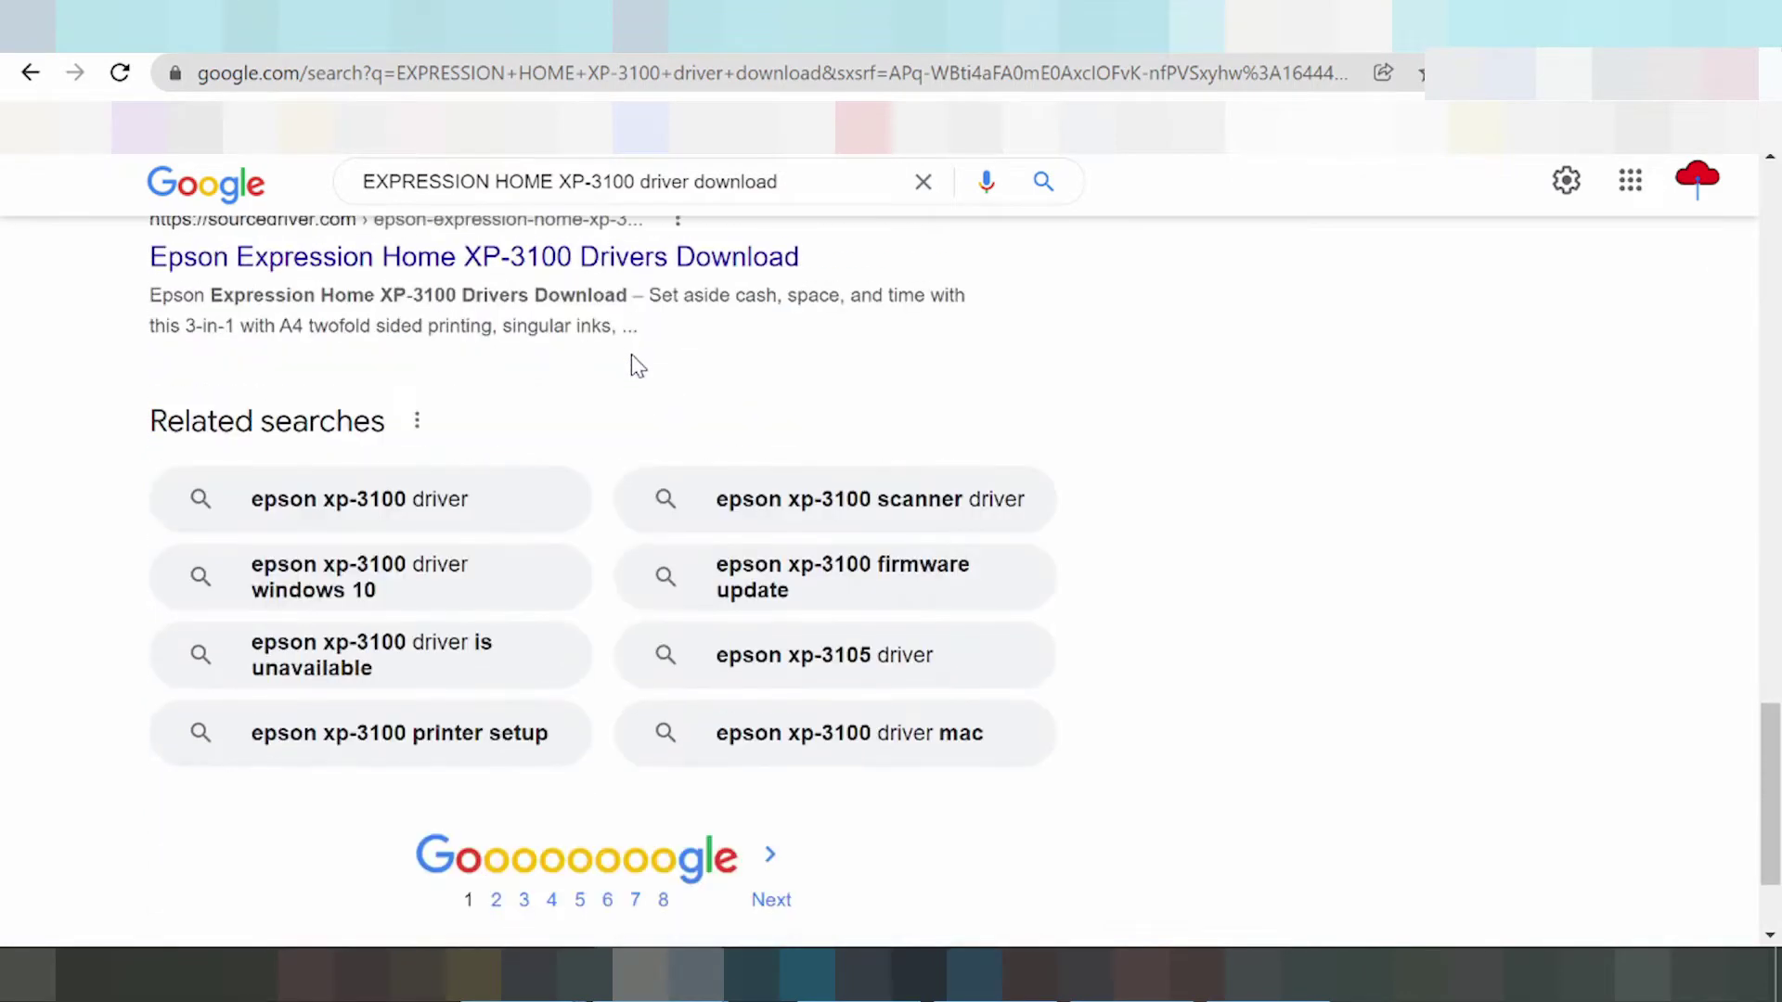
pyautogui.scroll(3, 637, 365)
pyautogui.scroll(1, 558, 557)
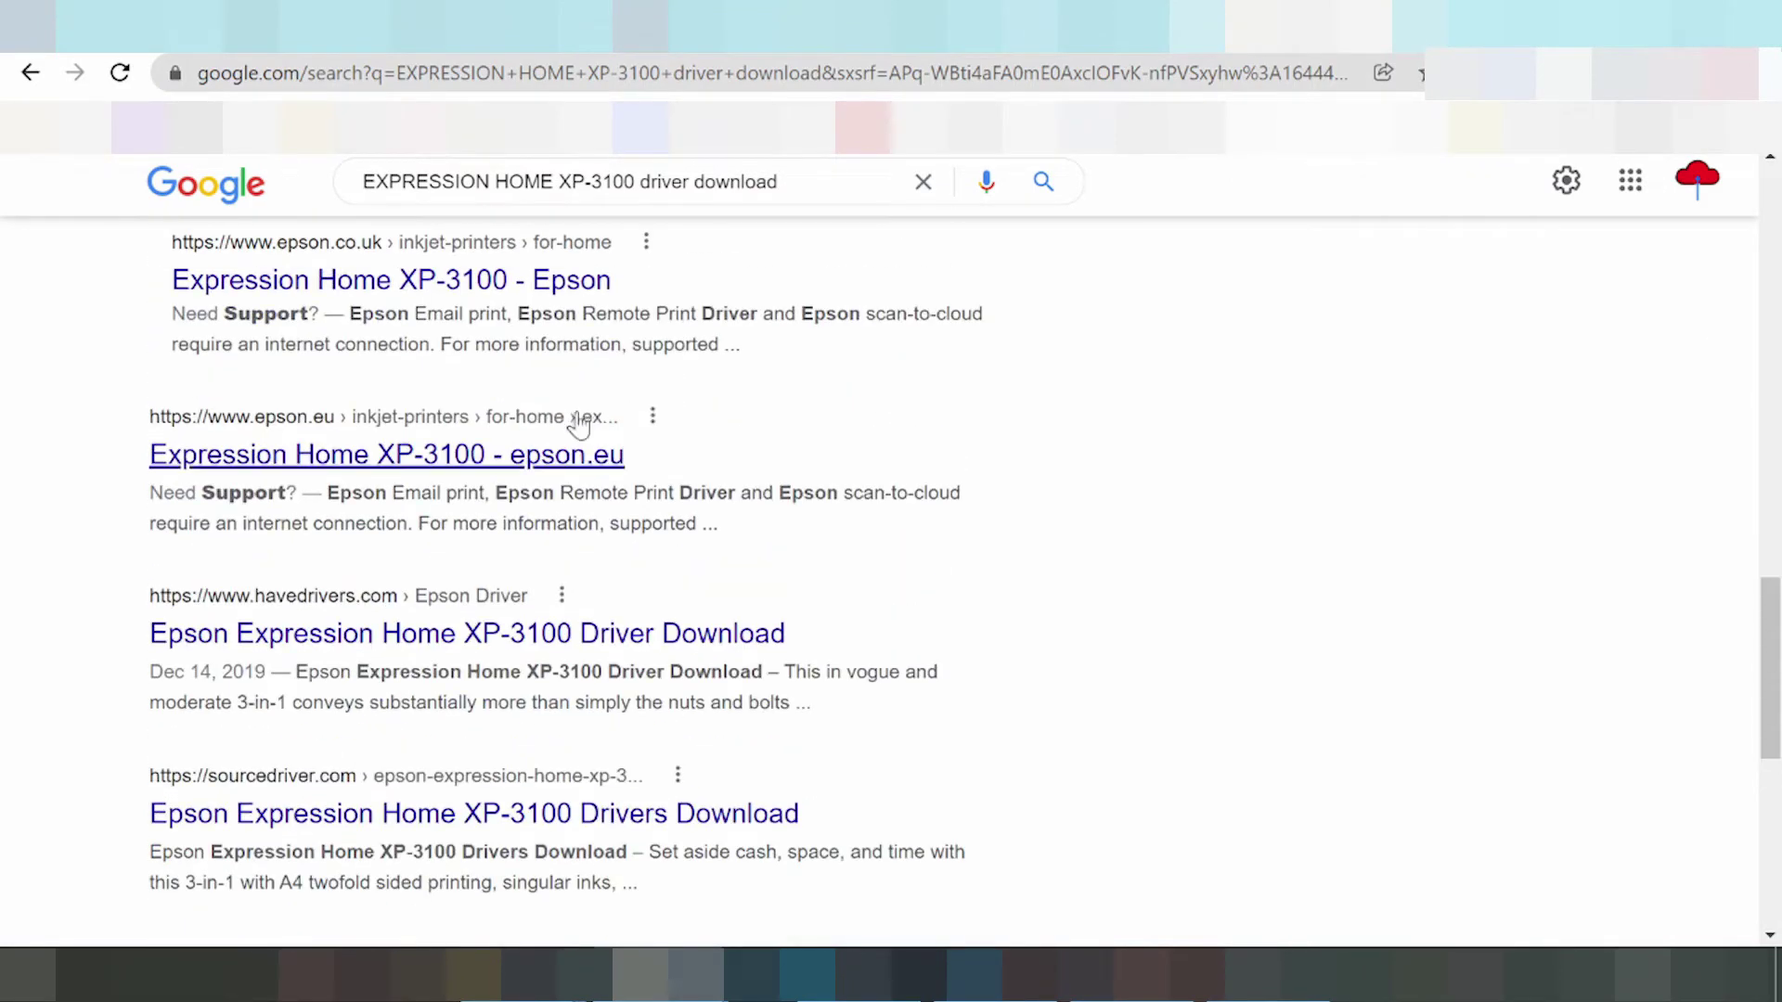
# Step: Open the 'Expression Home XP-3100 - epson.eu' search result
pyautogui.click(519, 453)
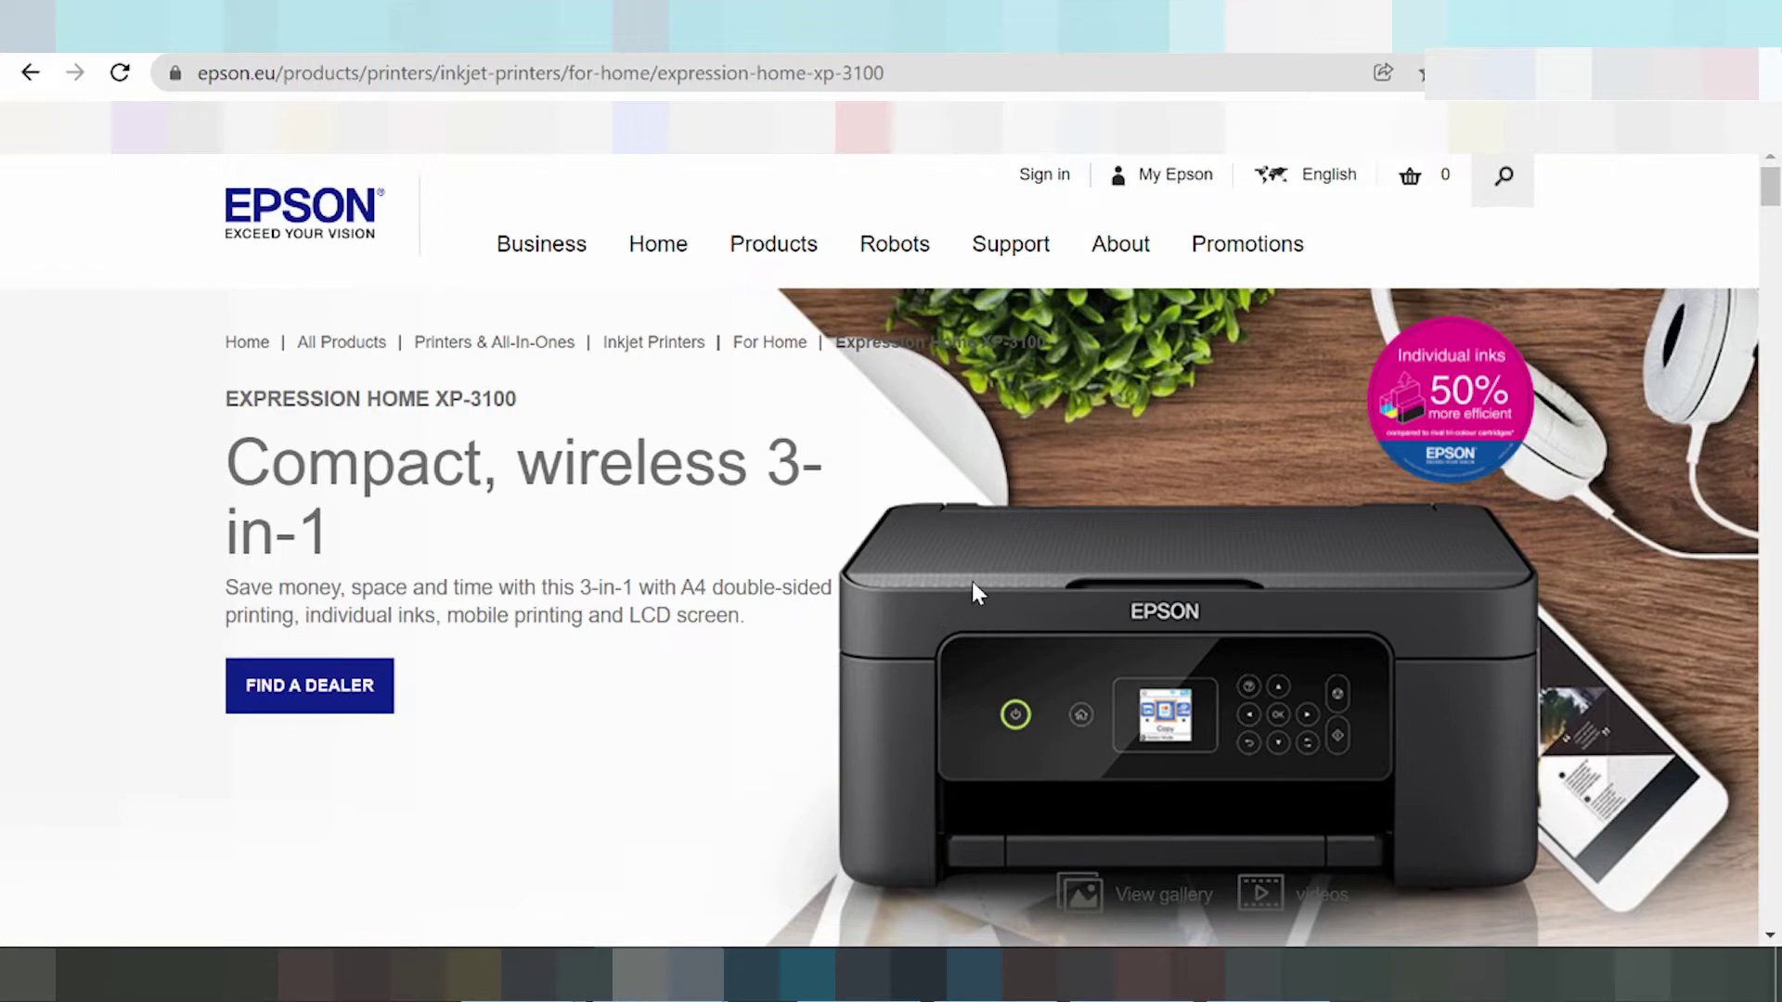
pyautogui.scroll(-1, 1095, 599)
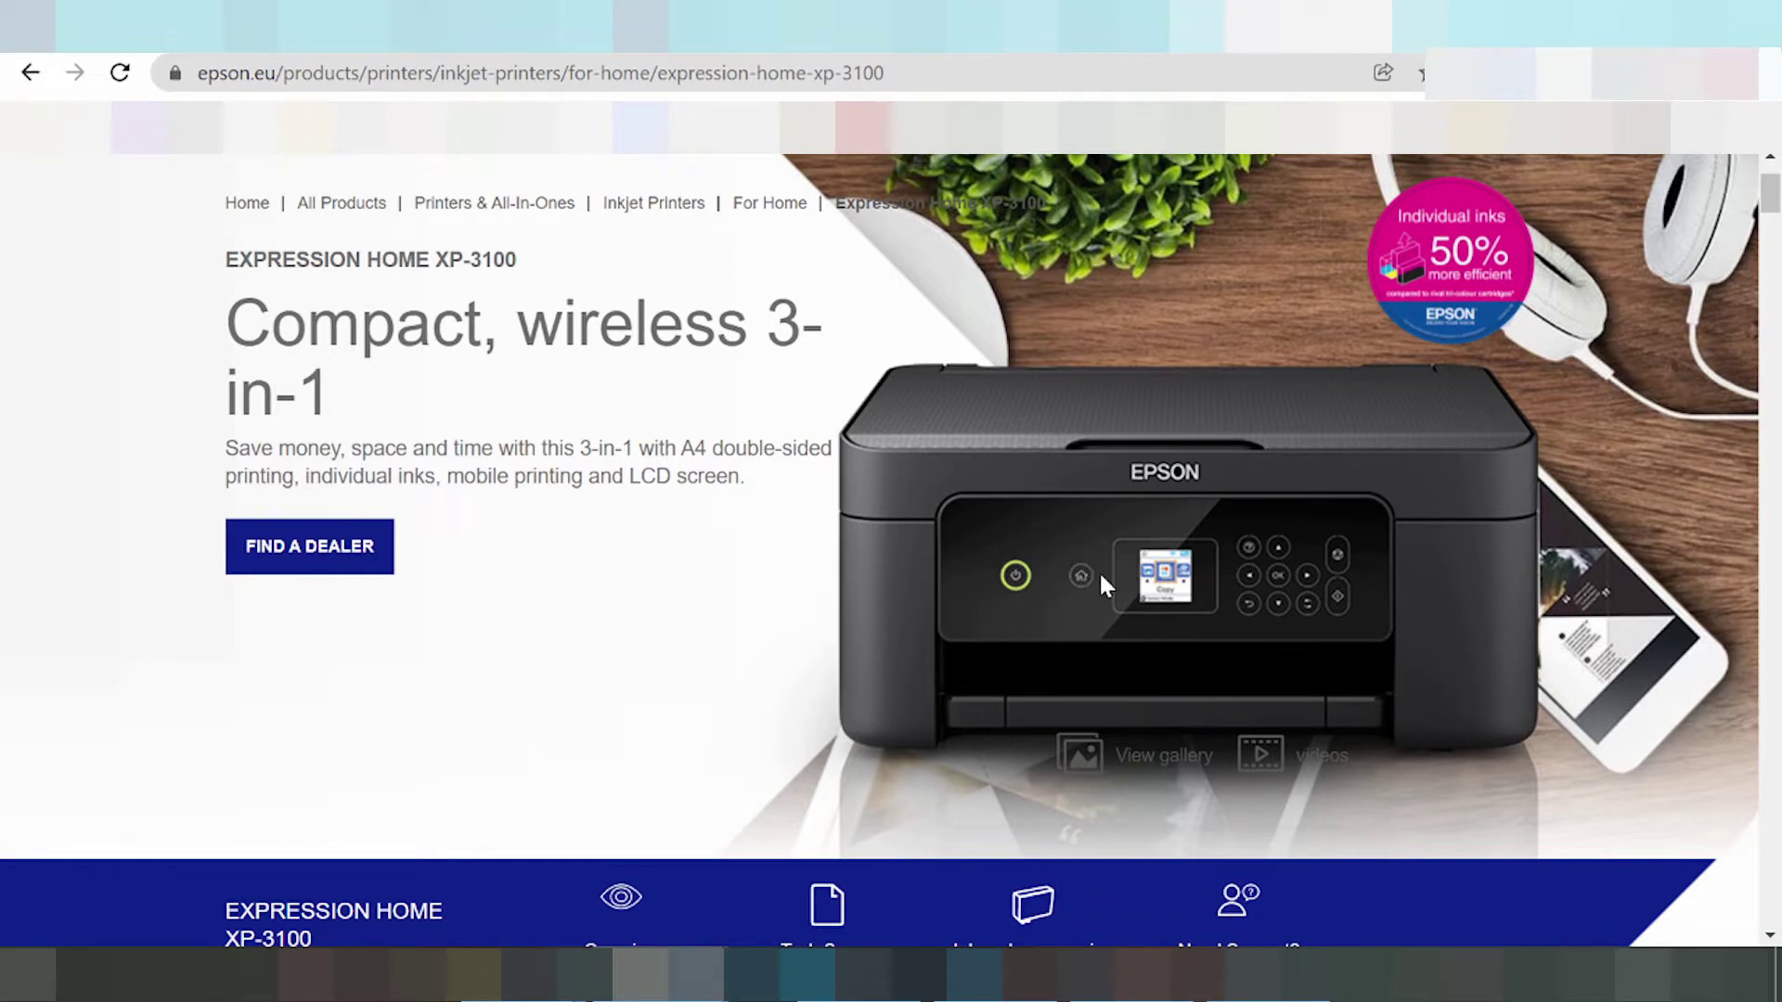
pyautogui.scroll(-2, 1169, 572)
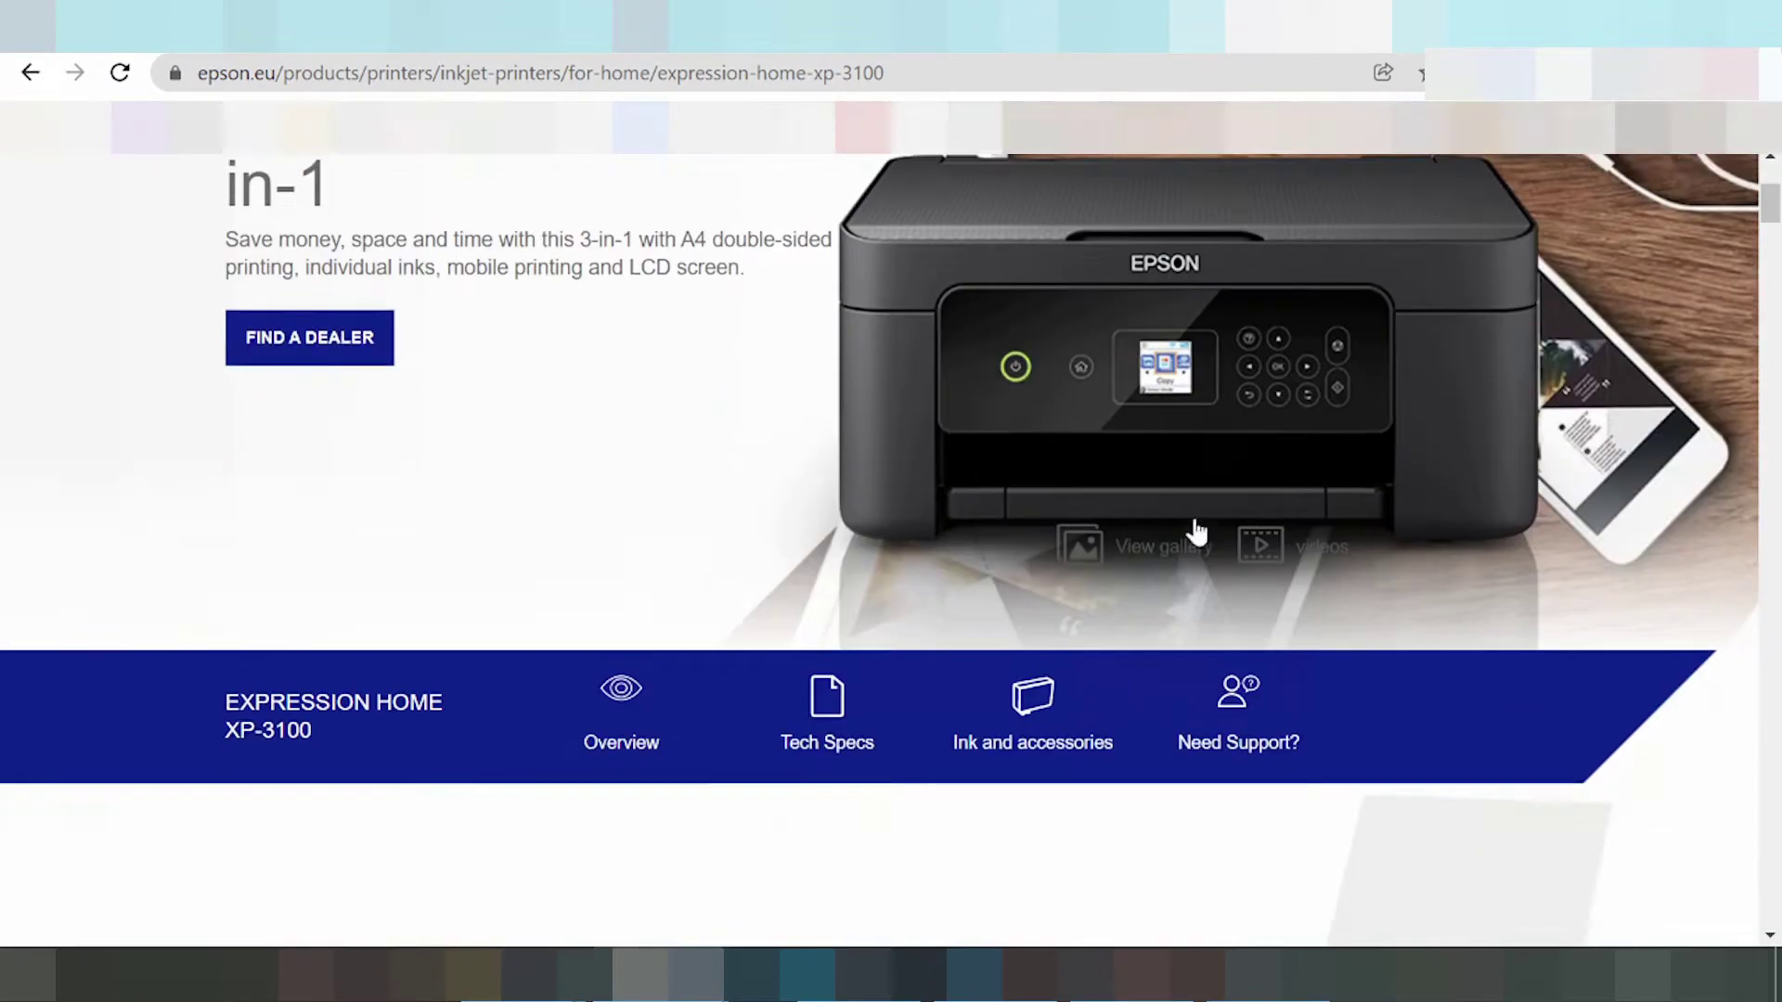
pyautogui.scroll(-2, 1153, 432)
pyautogui.scroll(-4, 1150, 419)
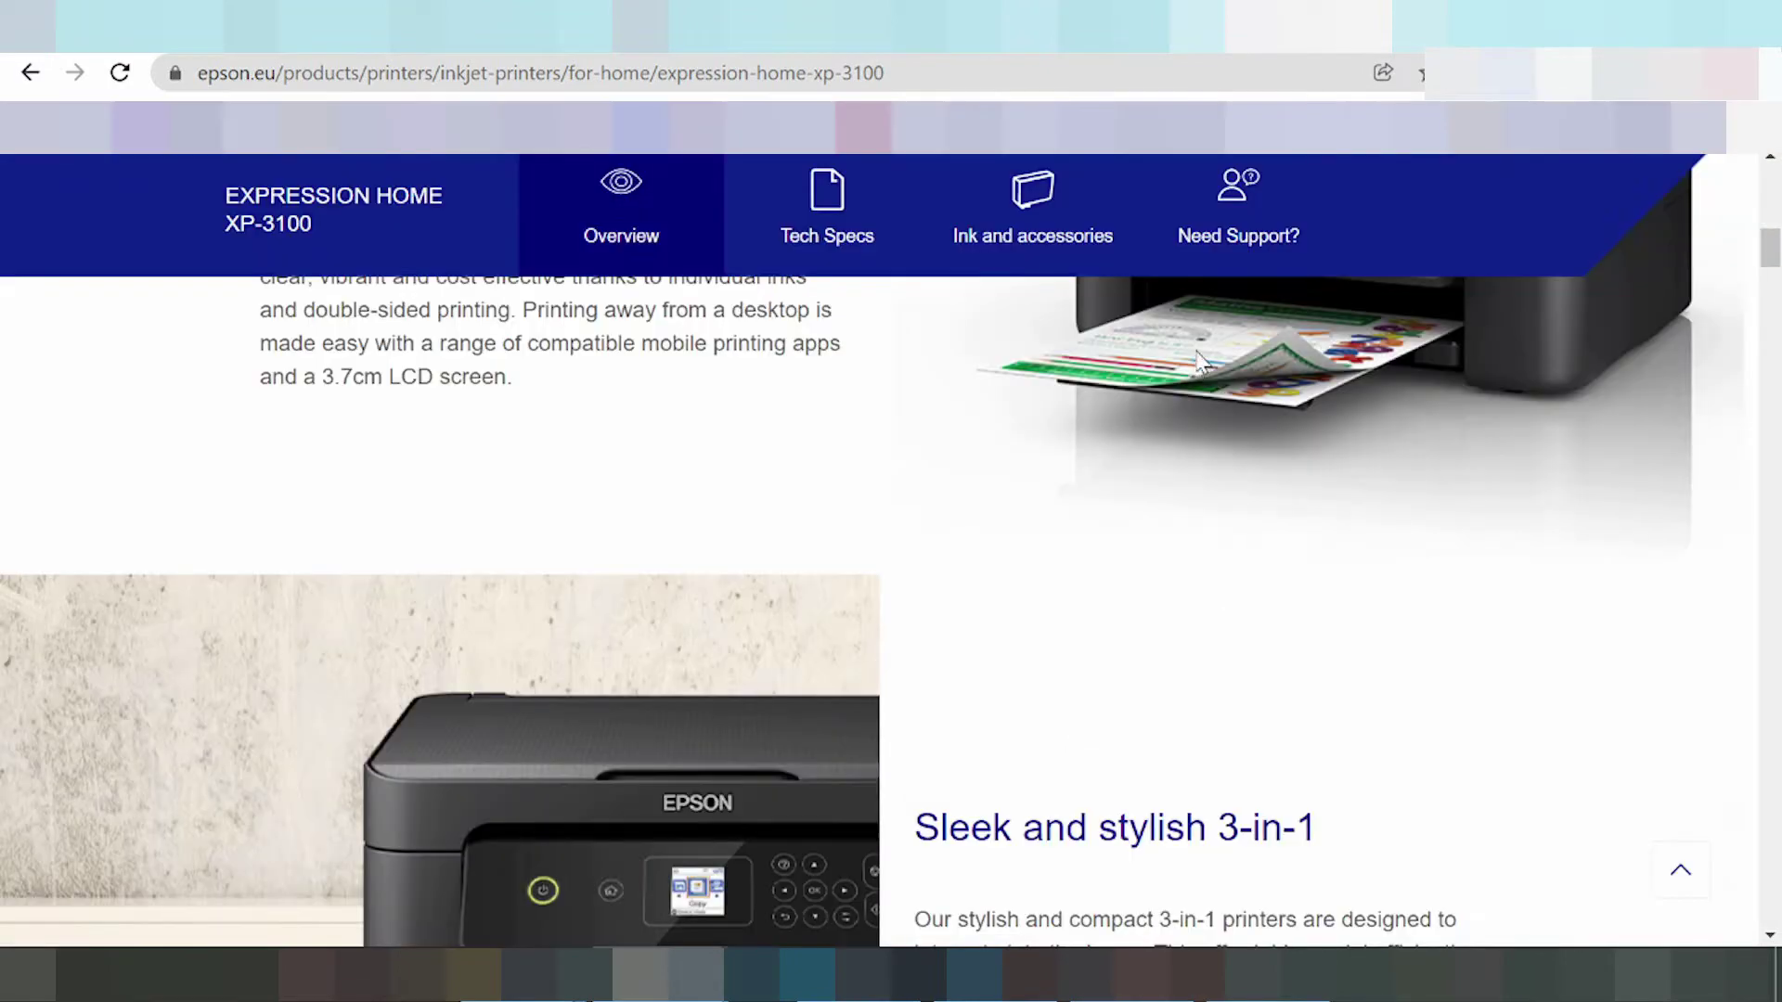
pyautogui.scroll(1, 1219, 397)
pyautogui.scroll(-1, 1237, 418)
pyautogui.scroll(-3, 1237, 416)
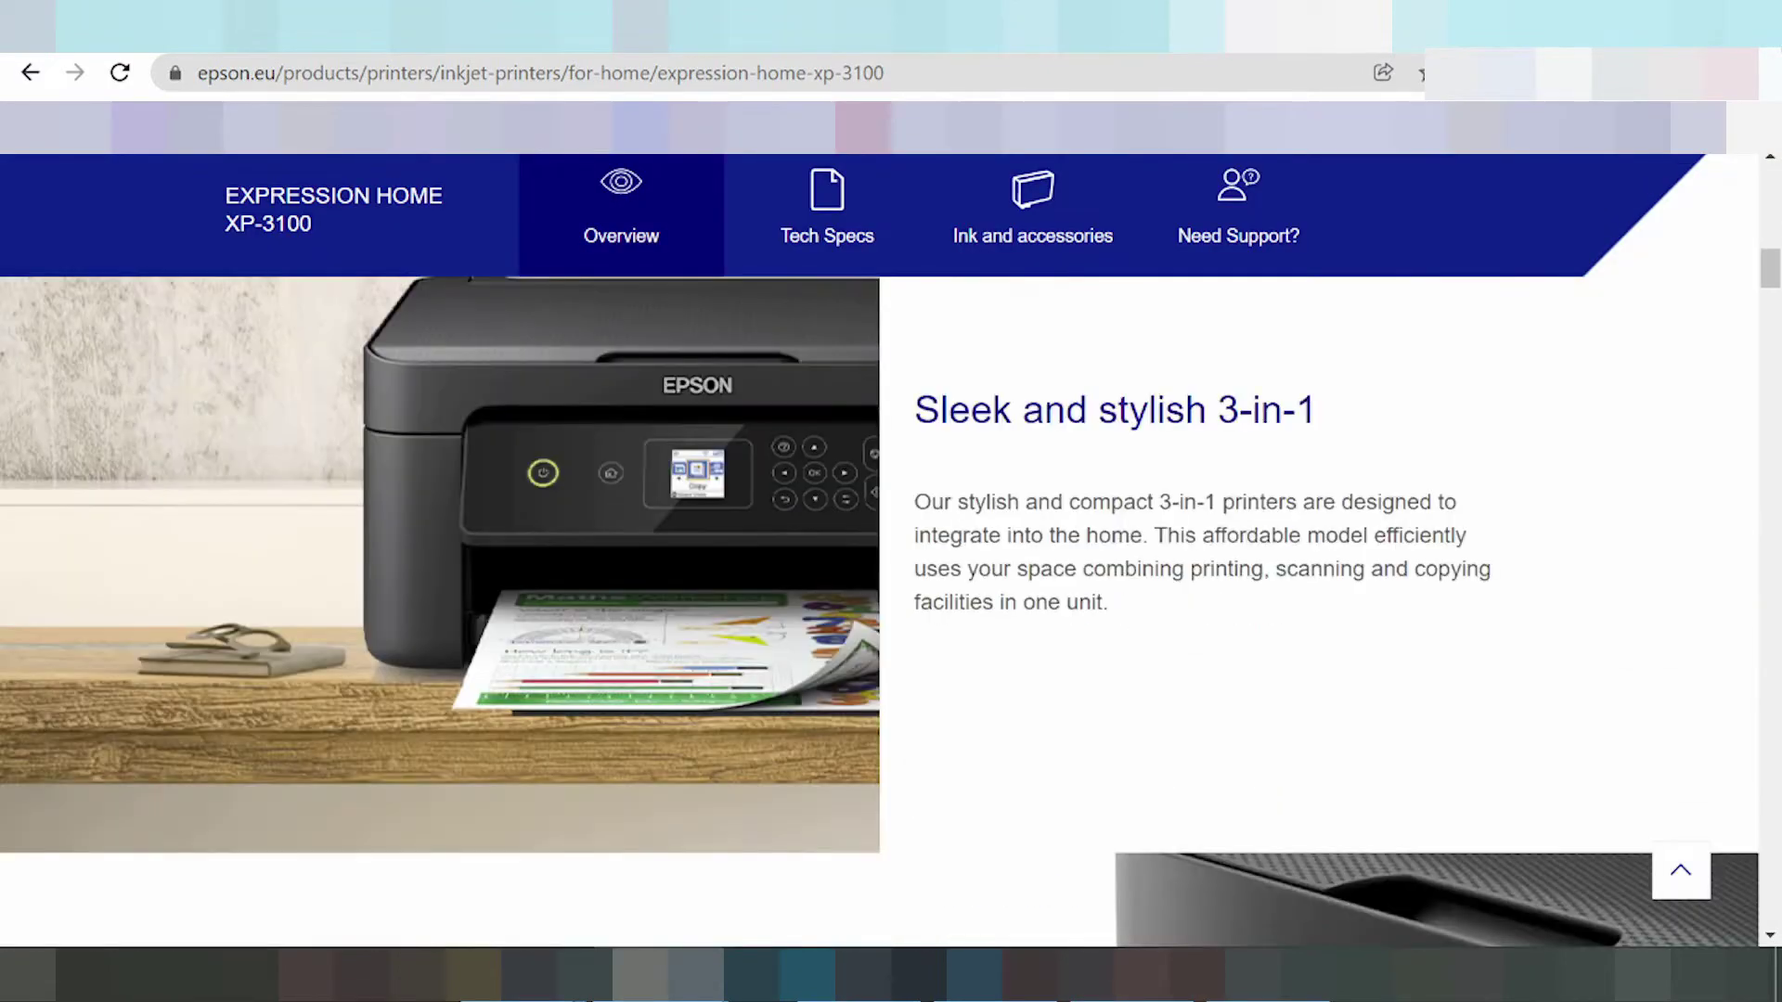
pyautogui.scroll(-4, 1233, 443)
pyautogui.scroll(-4, 1218, 461)
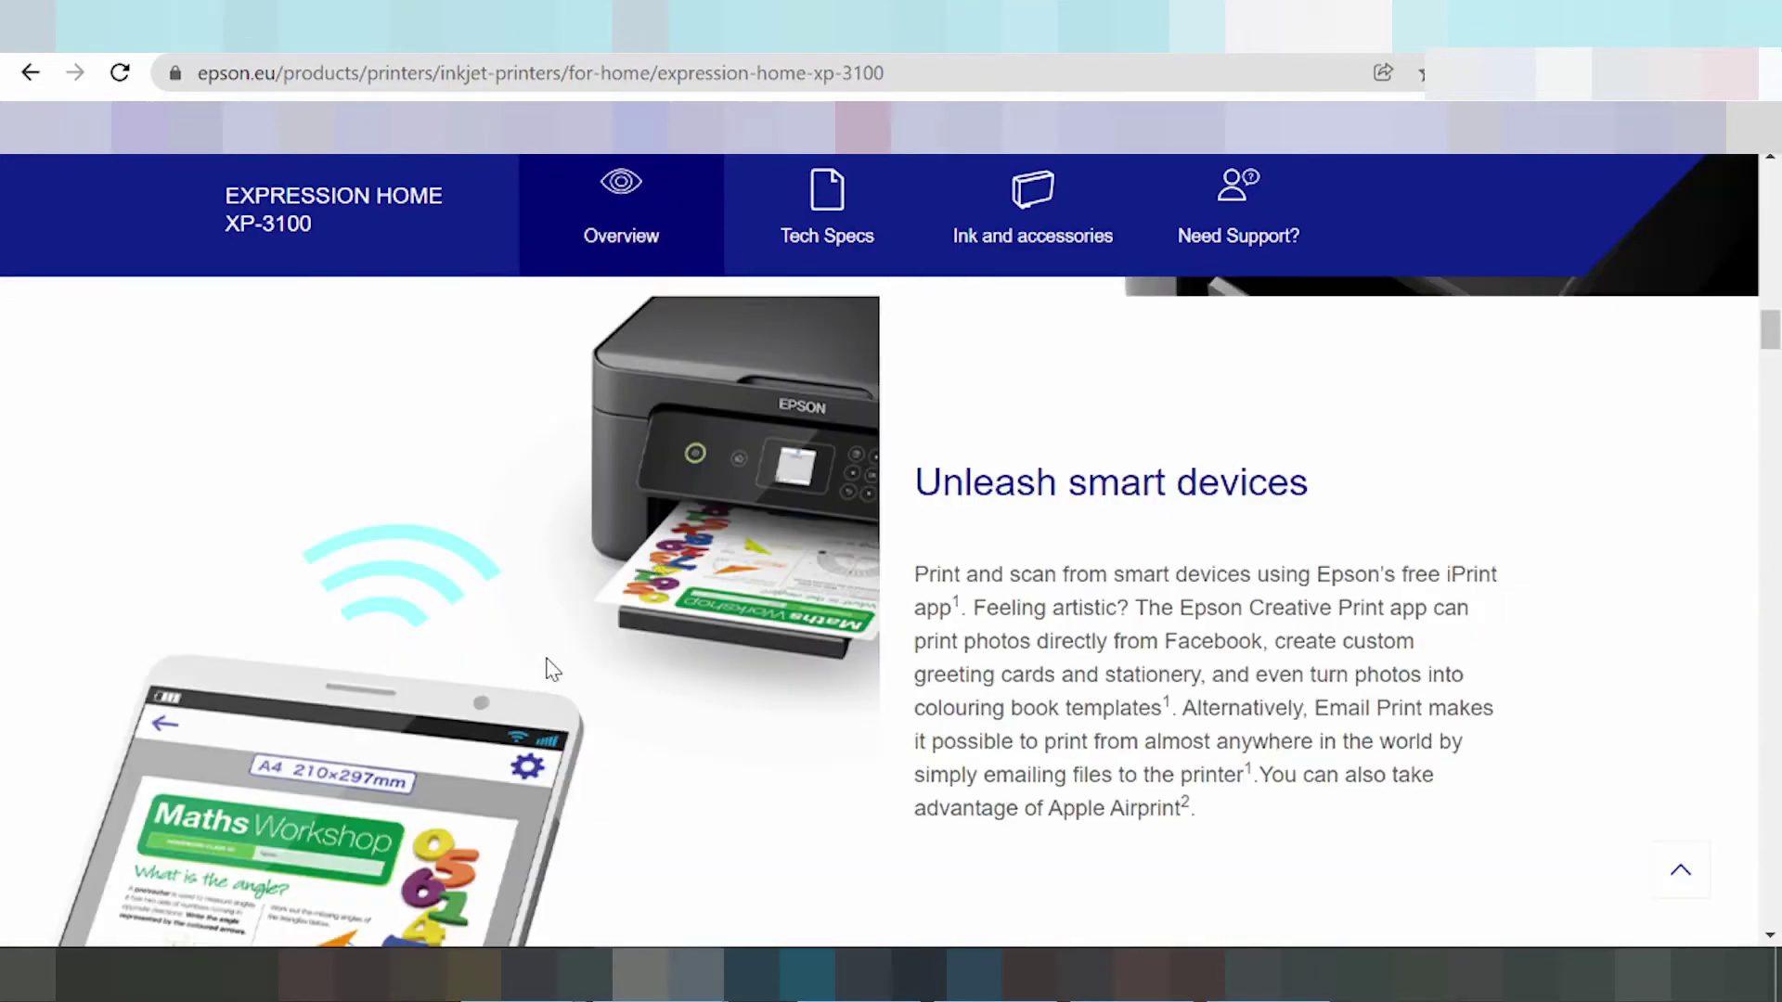
pyautogui.scroll(-3, 939, 478)
pyautogui.scroll(-1, 753, 513)
pyautogui.scroll(-4, 761, 387)
pyautogui.scroll(-2, 761, 389)
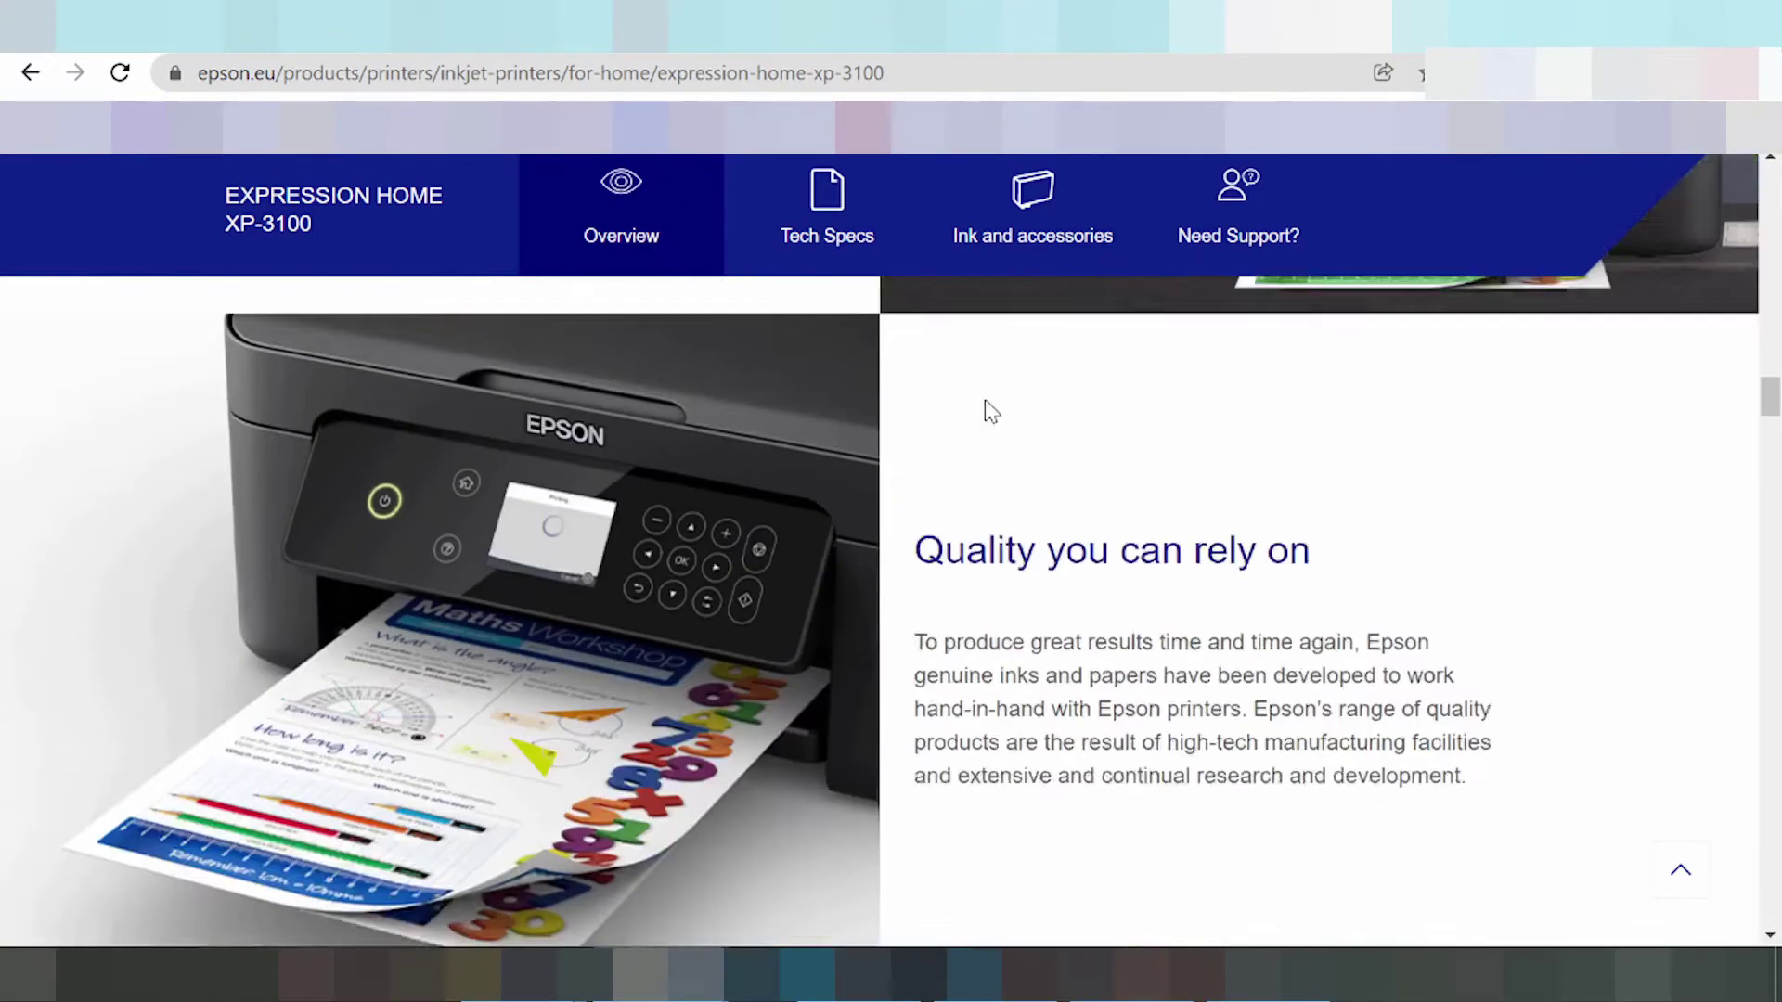
pyautogui.scroll(-1, 988, 410)
pyautogui.scroll(-2, 792, 496)
pyautogui.scroll(-1, 794, 462)
pyautogui.scroll(-2, 868, 507)
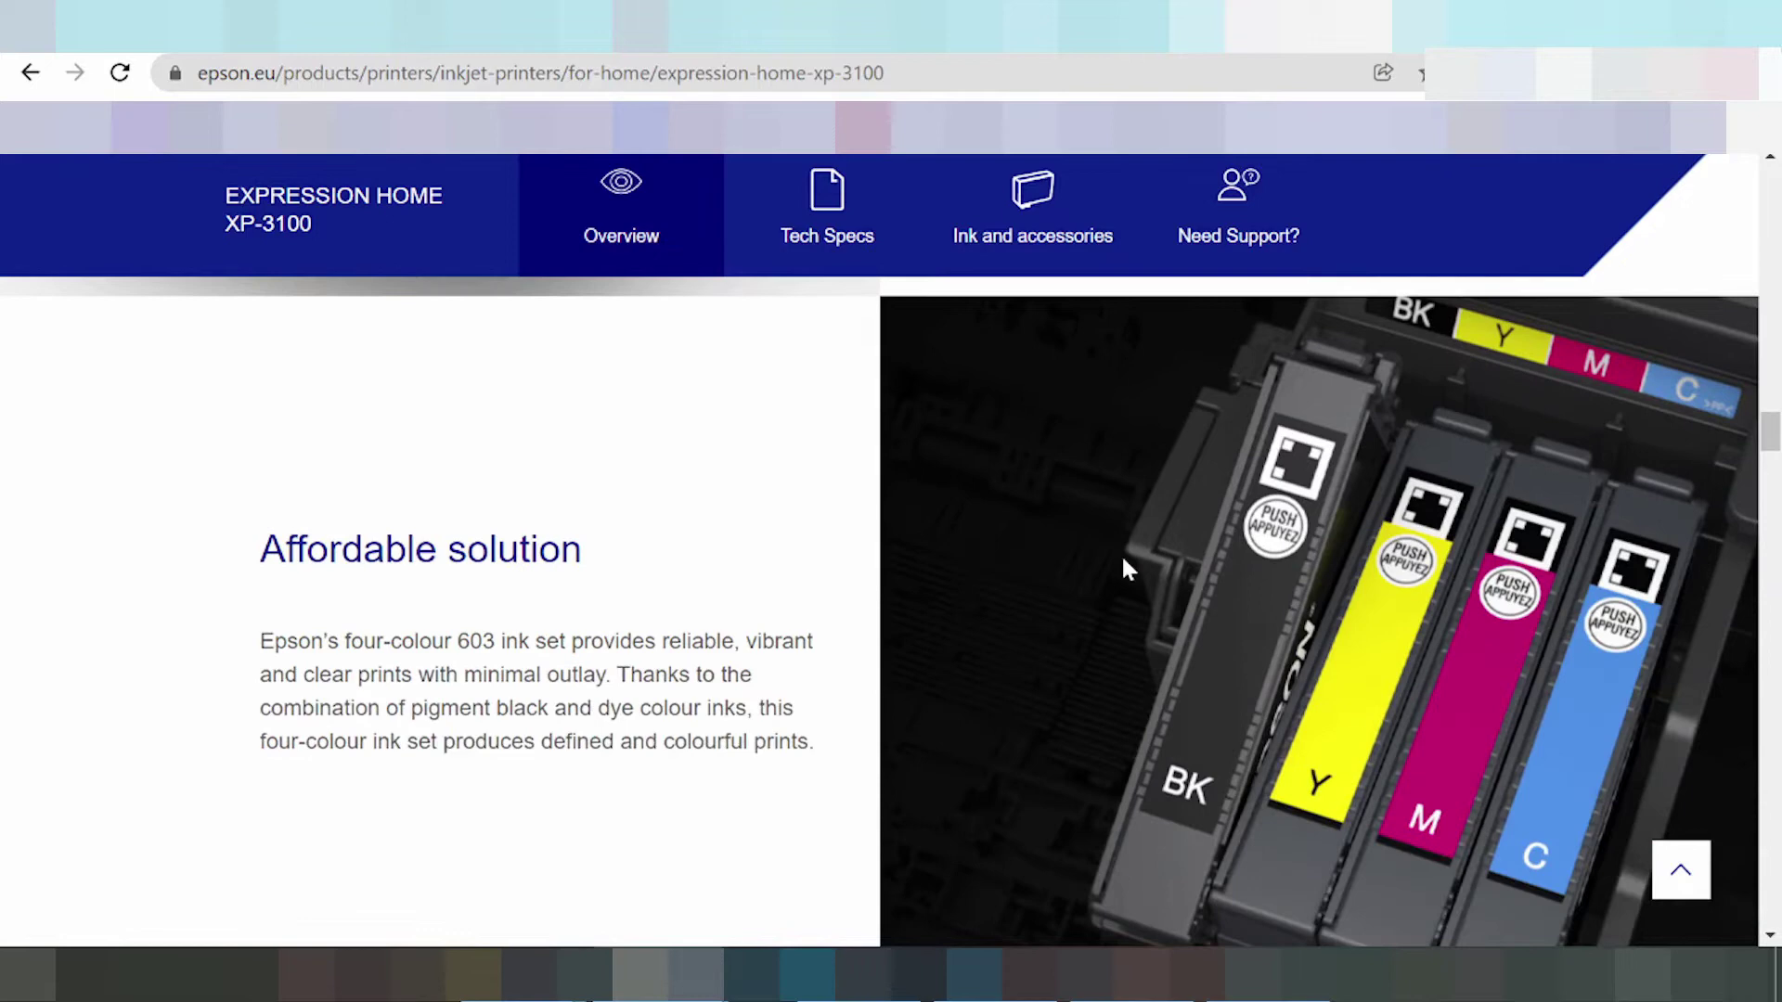
pyautogui.scroll(-1, 1312, 563)
pyautogui.scroll(-1, 1305, 541)
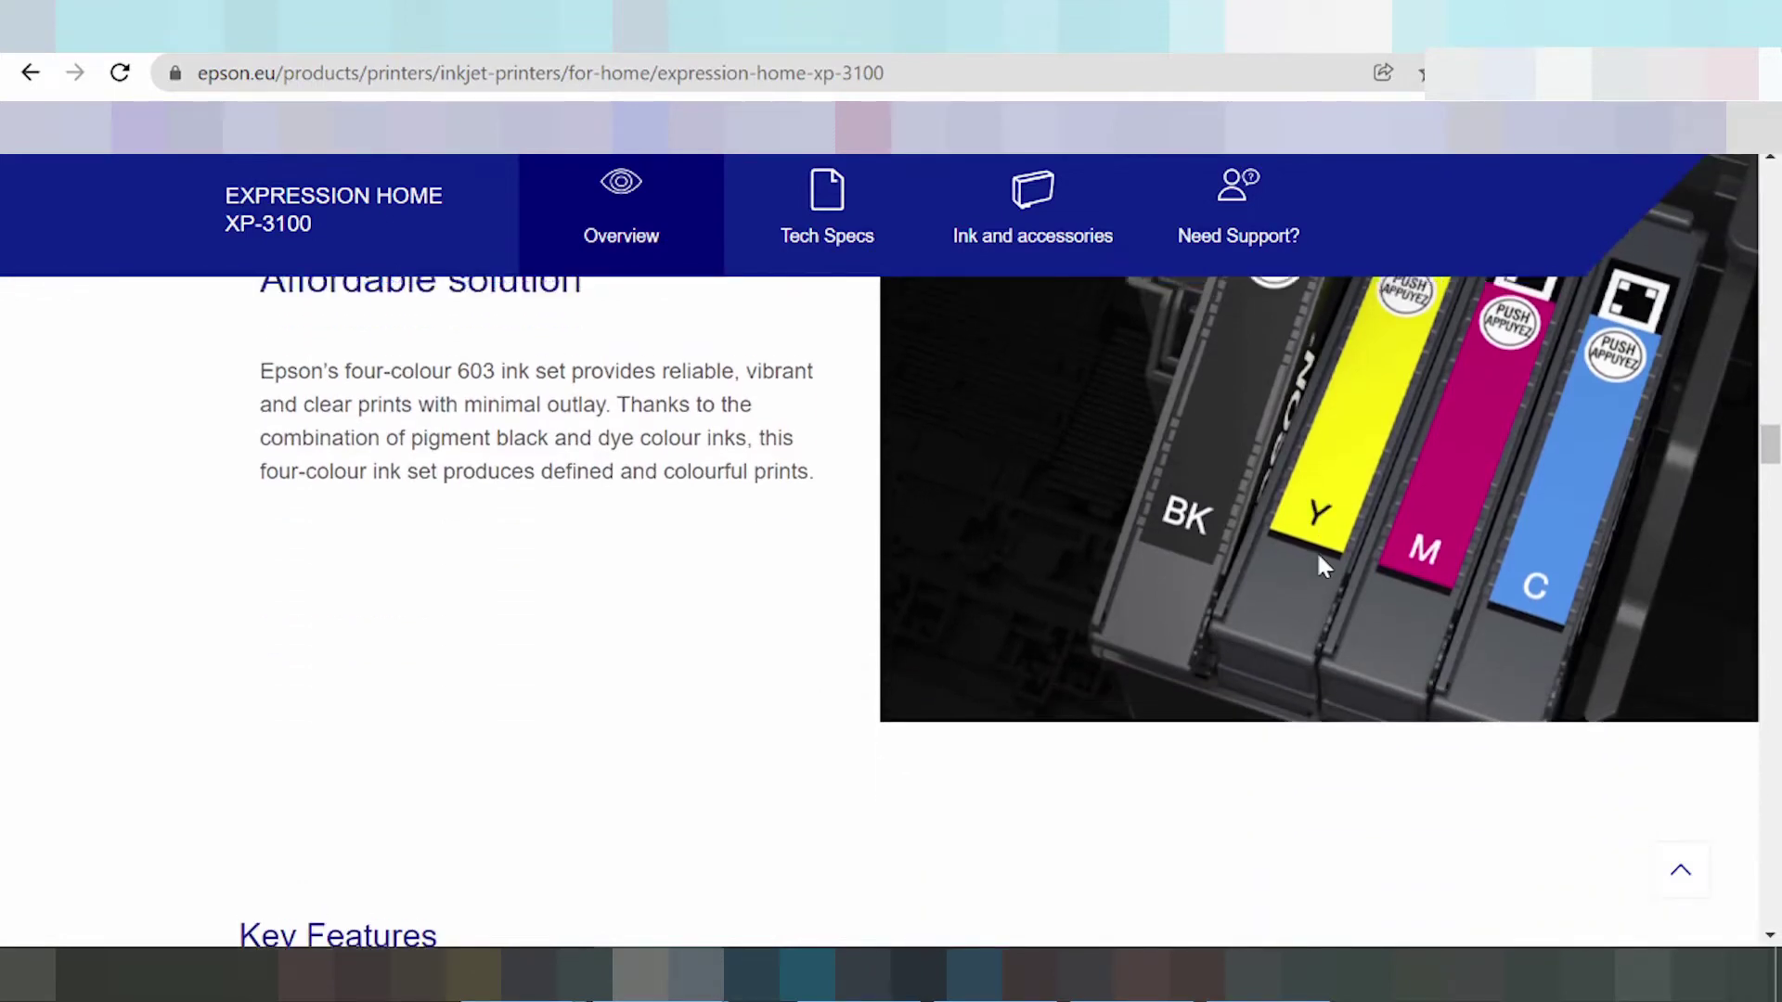
pyautogui.scroll(2, 1316, 550)
pyautogui.scroll(-1, 1277, 557)
pyautogui.scroll(-3, 1248, 578)
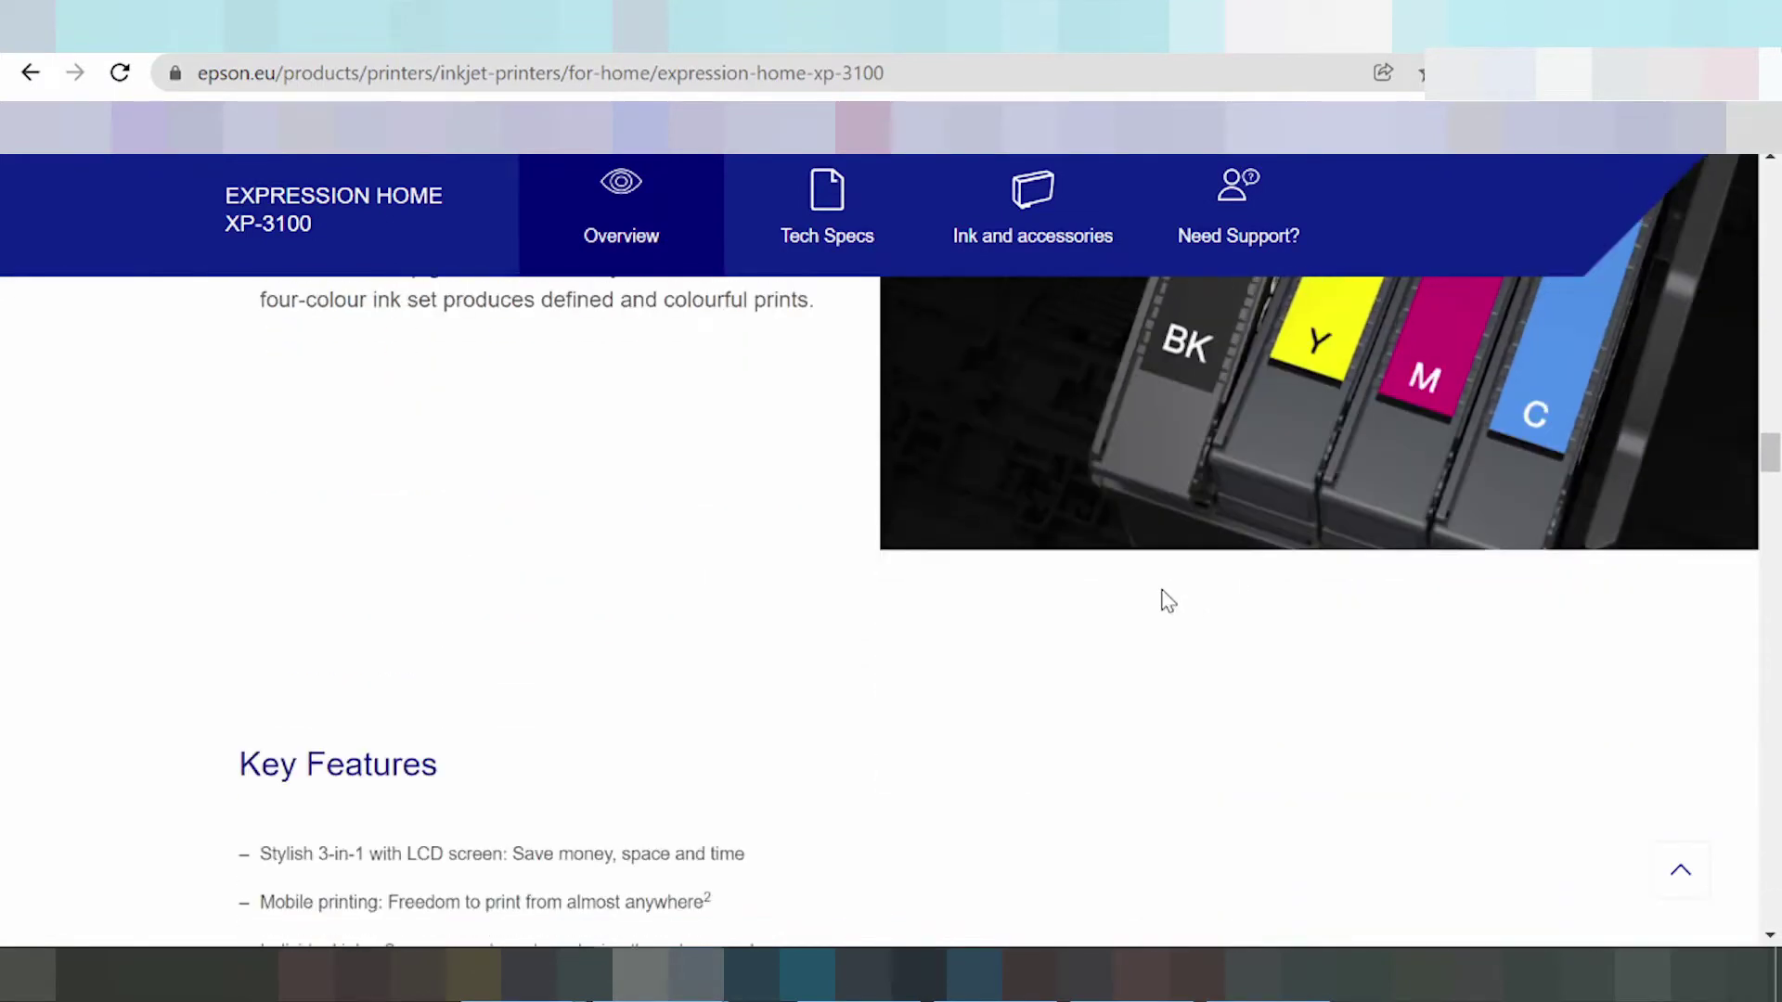
pyautogui.scroll(-3, 1166, 600)
pyautogui.scroll(-5, 1072, 536)
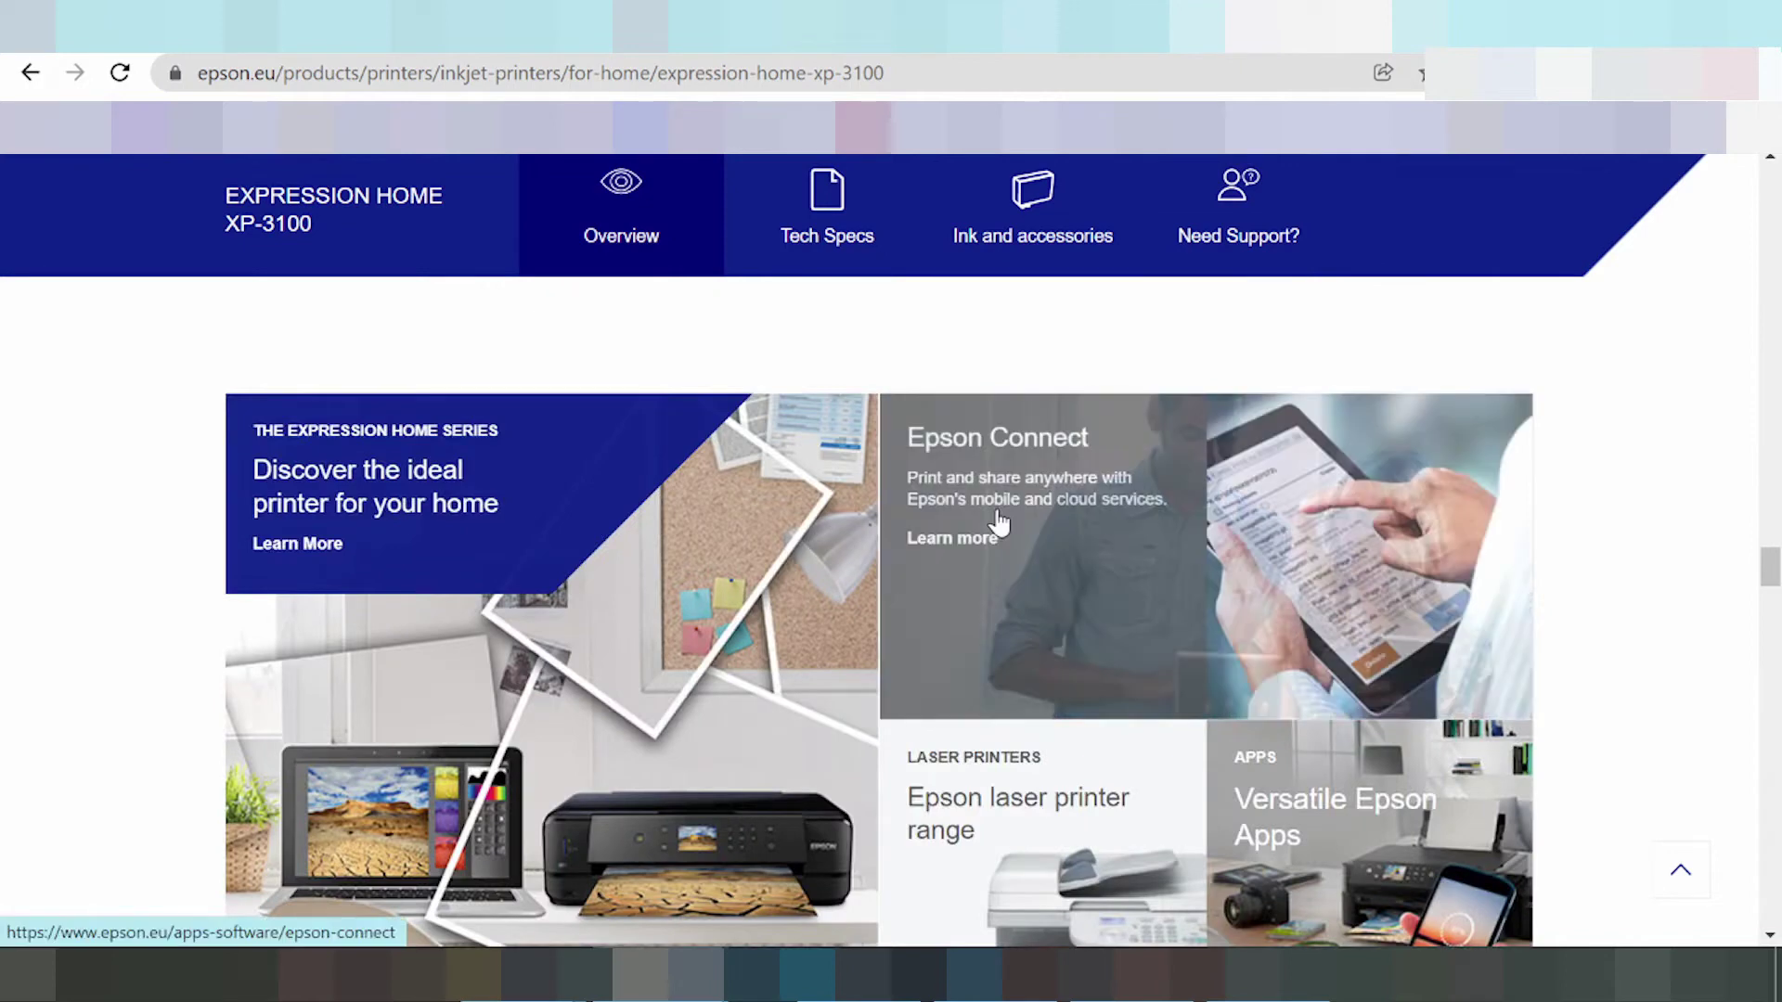
pyautogui.scroll(-5, 997, 522)
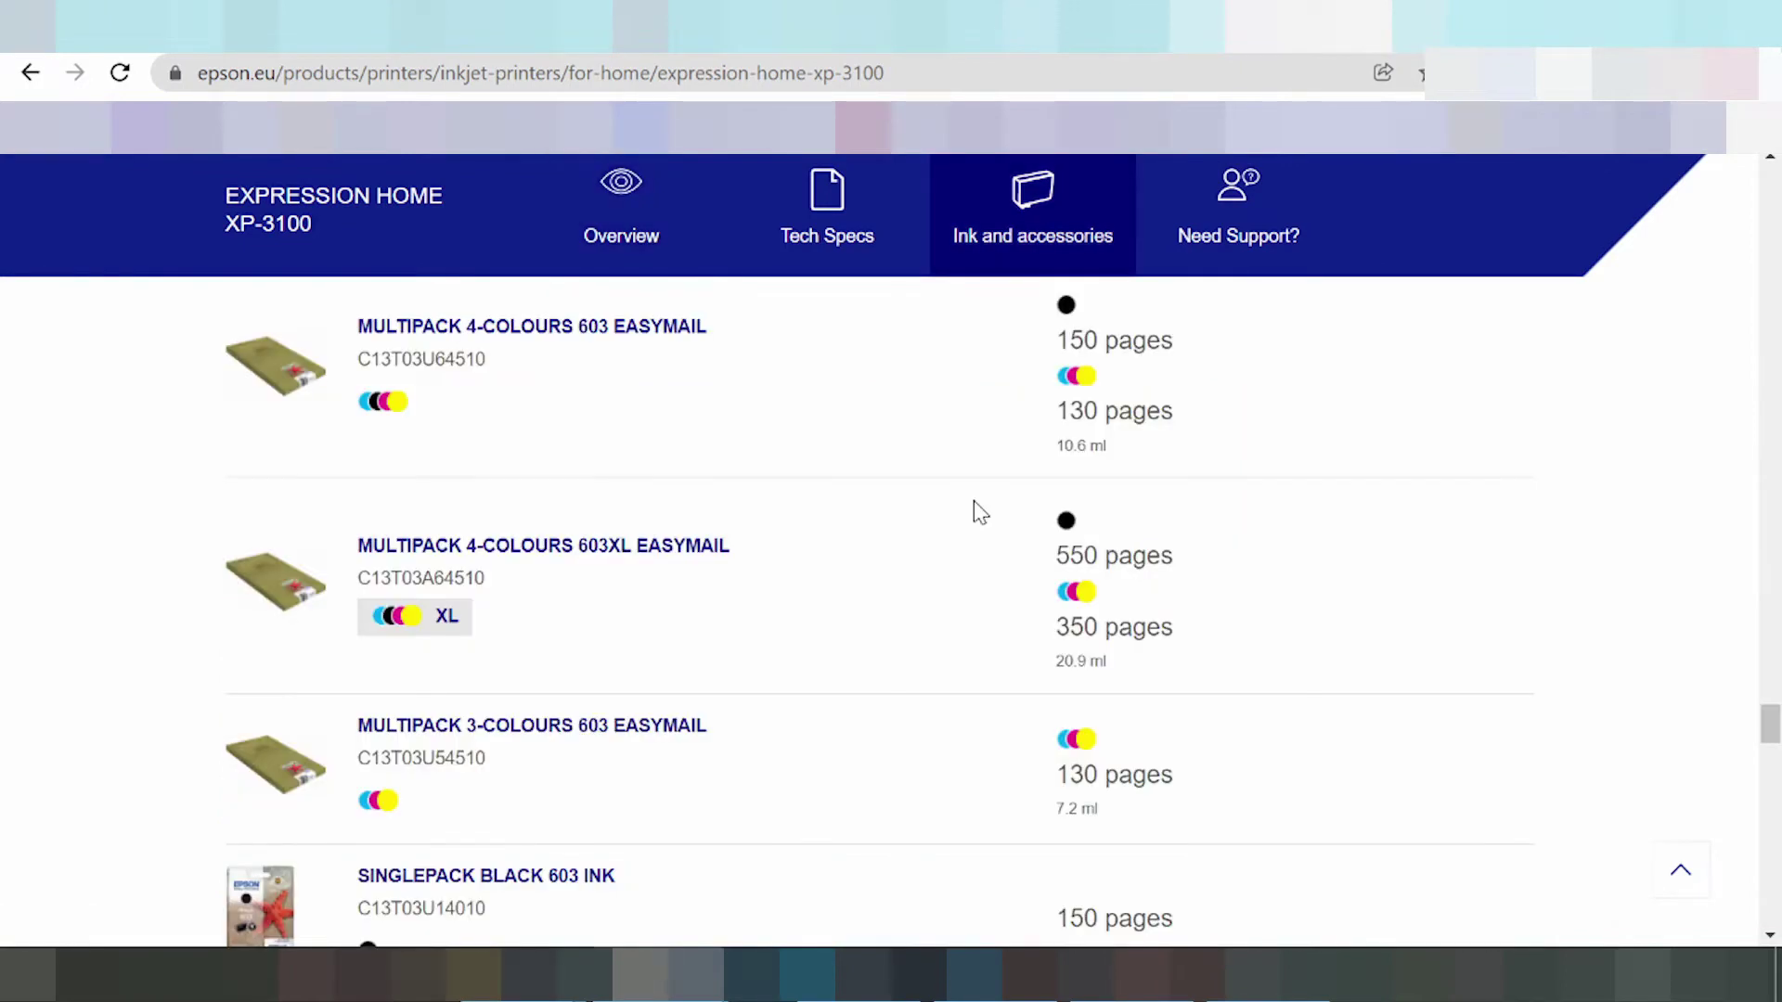
pyautogui.scroll(-5, 973, 502)
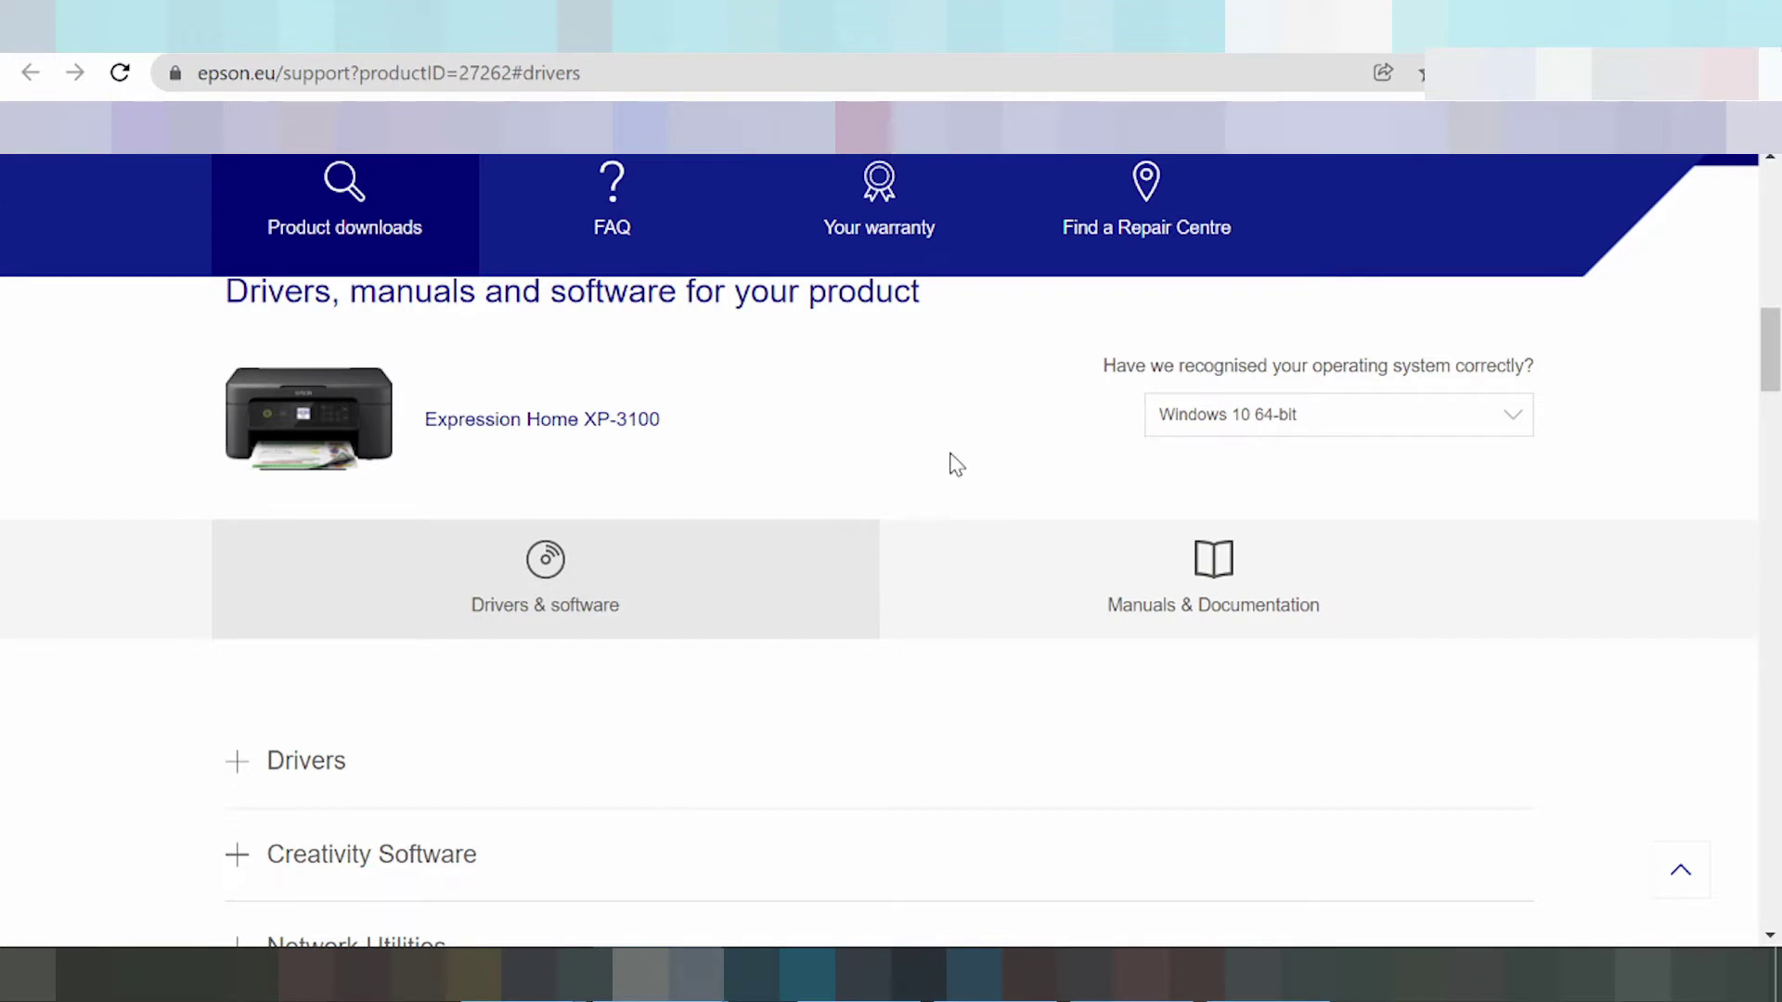
pyautogui.scroll(-3, 969, 456)
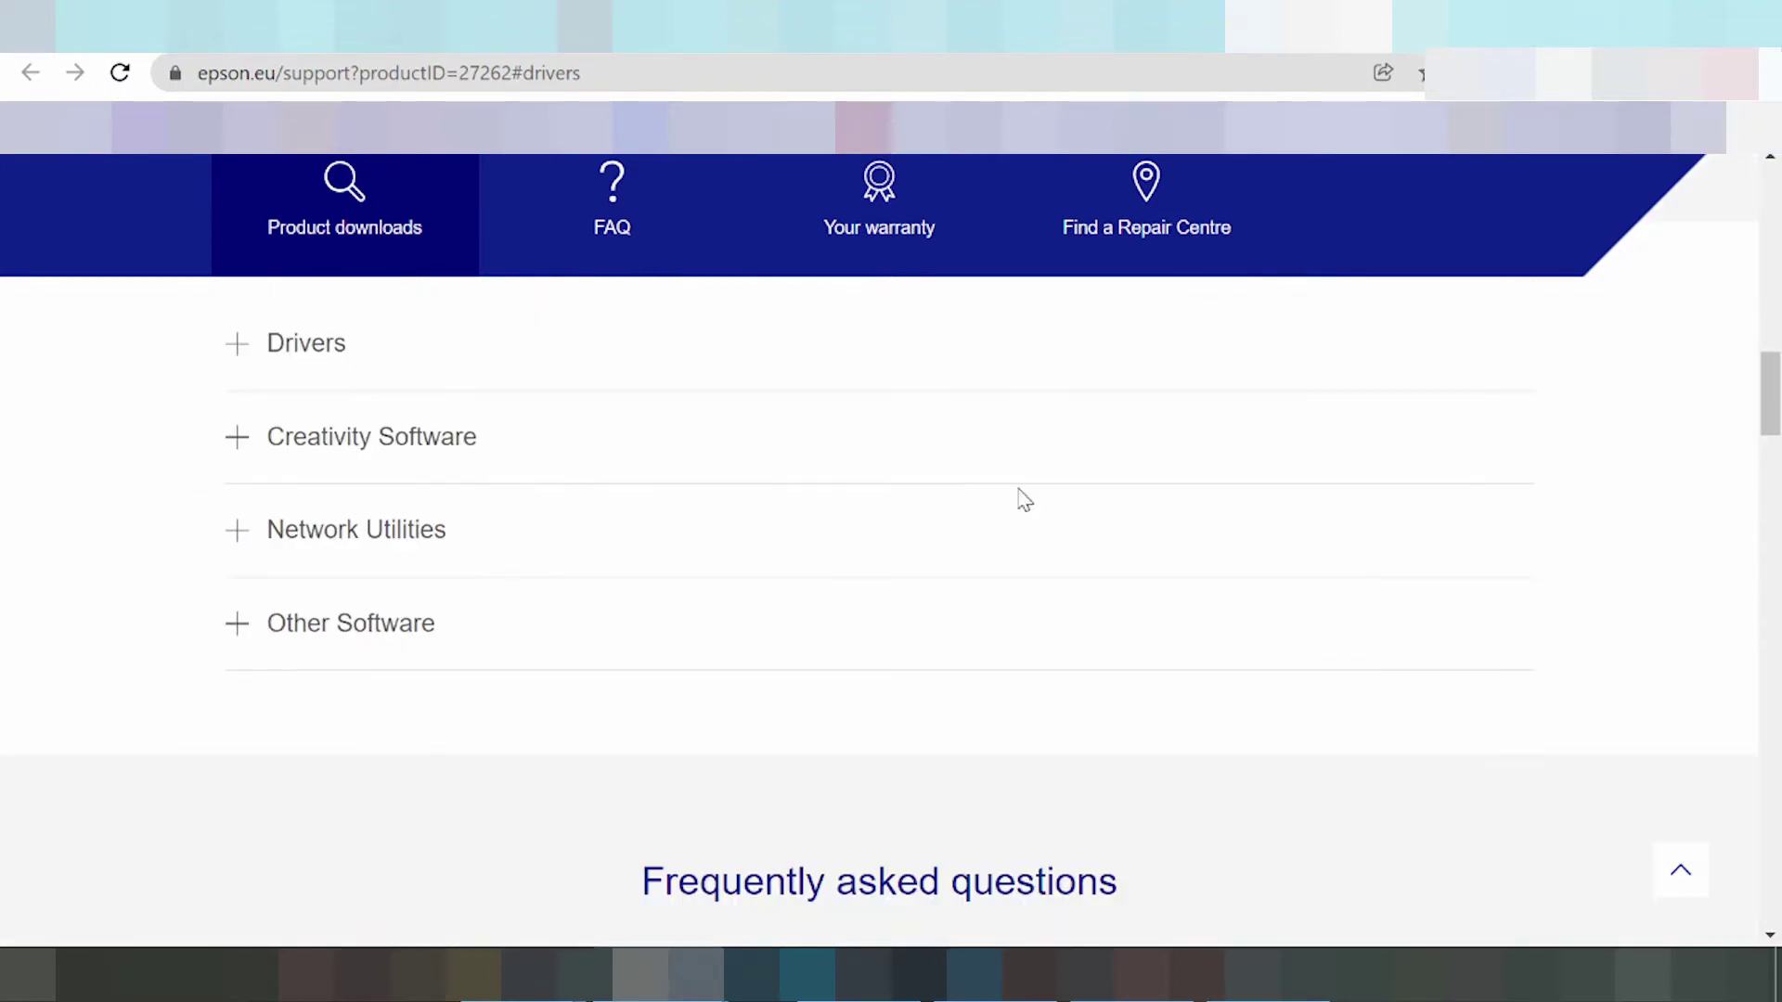
pyautogui.scroll(2, 1030, 509)
pyautogui.scroll(1, 1045, 526)
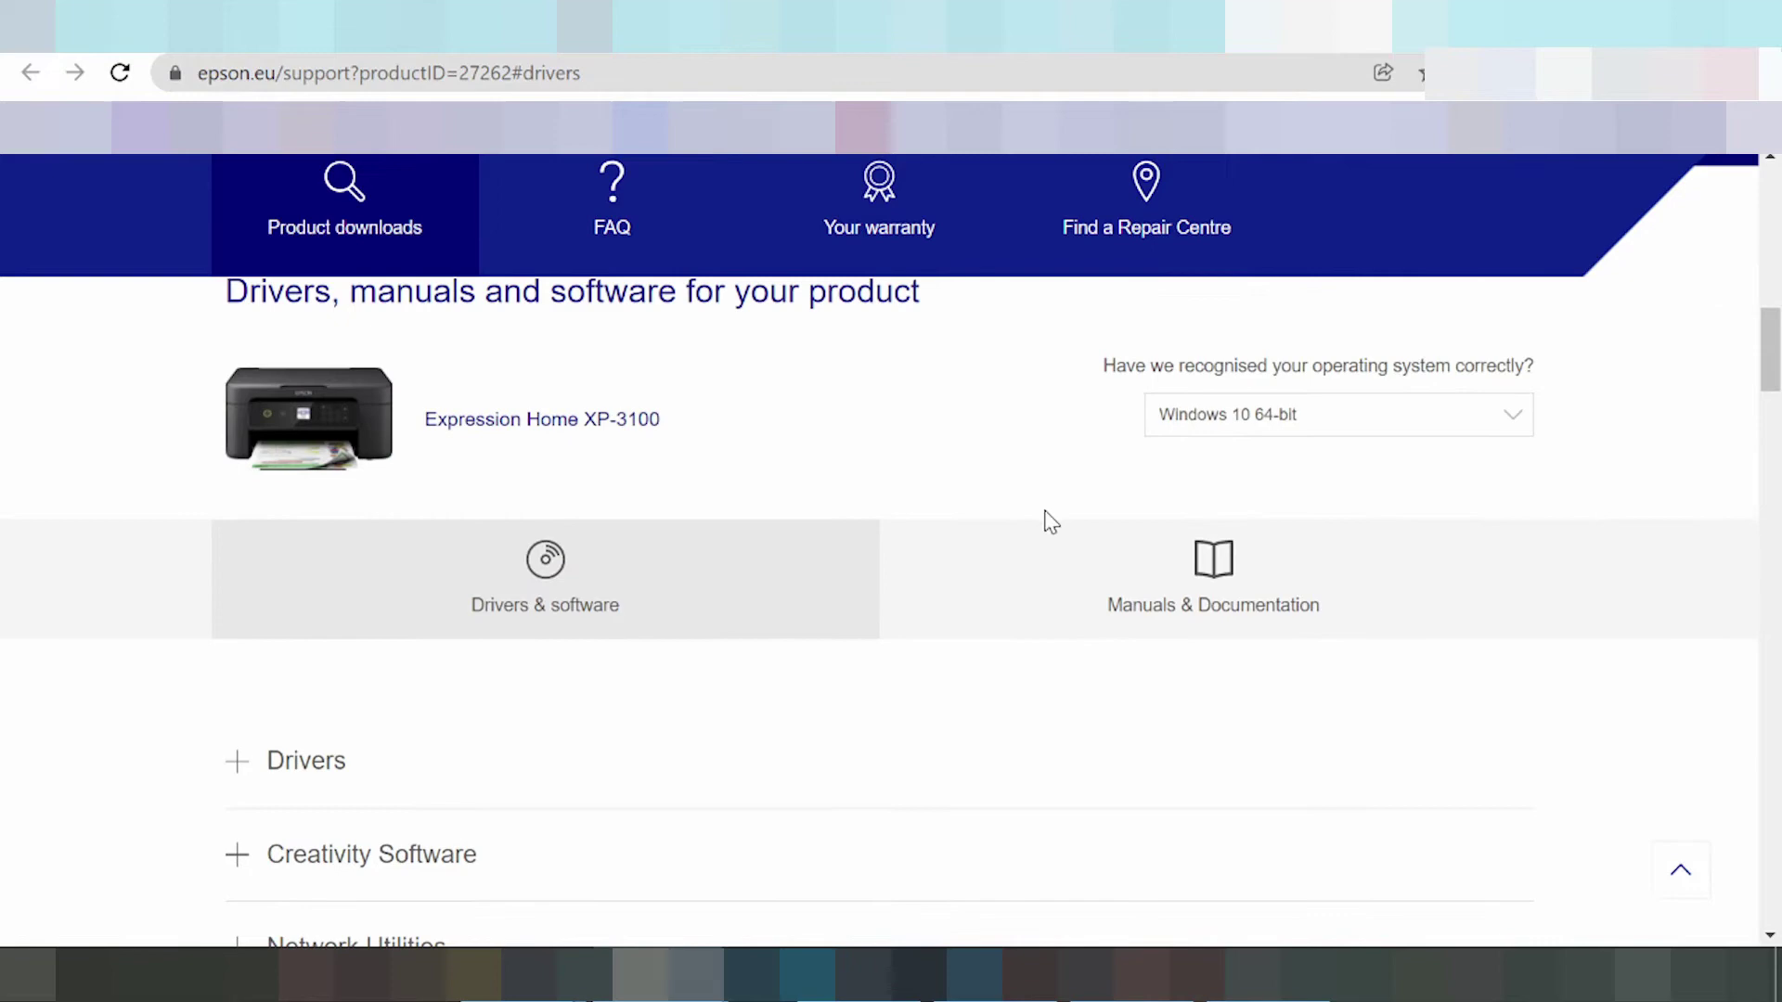
pyautogui.scroll(-1, 1043, 516)
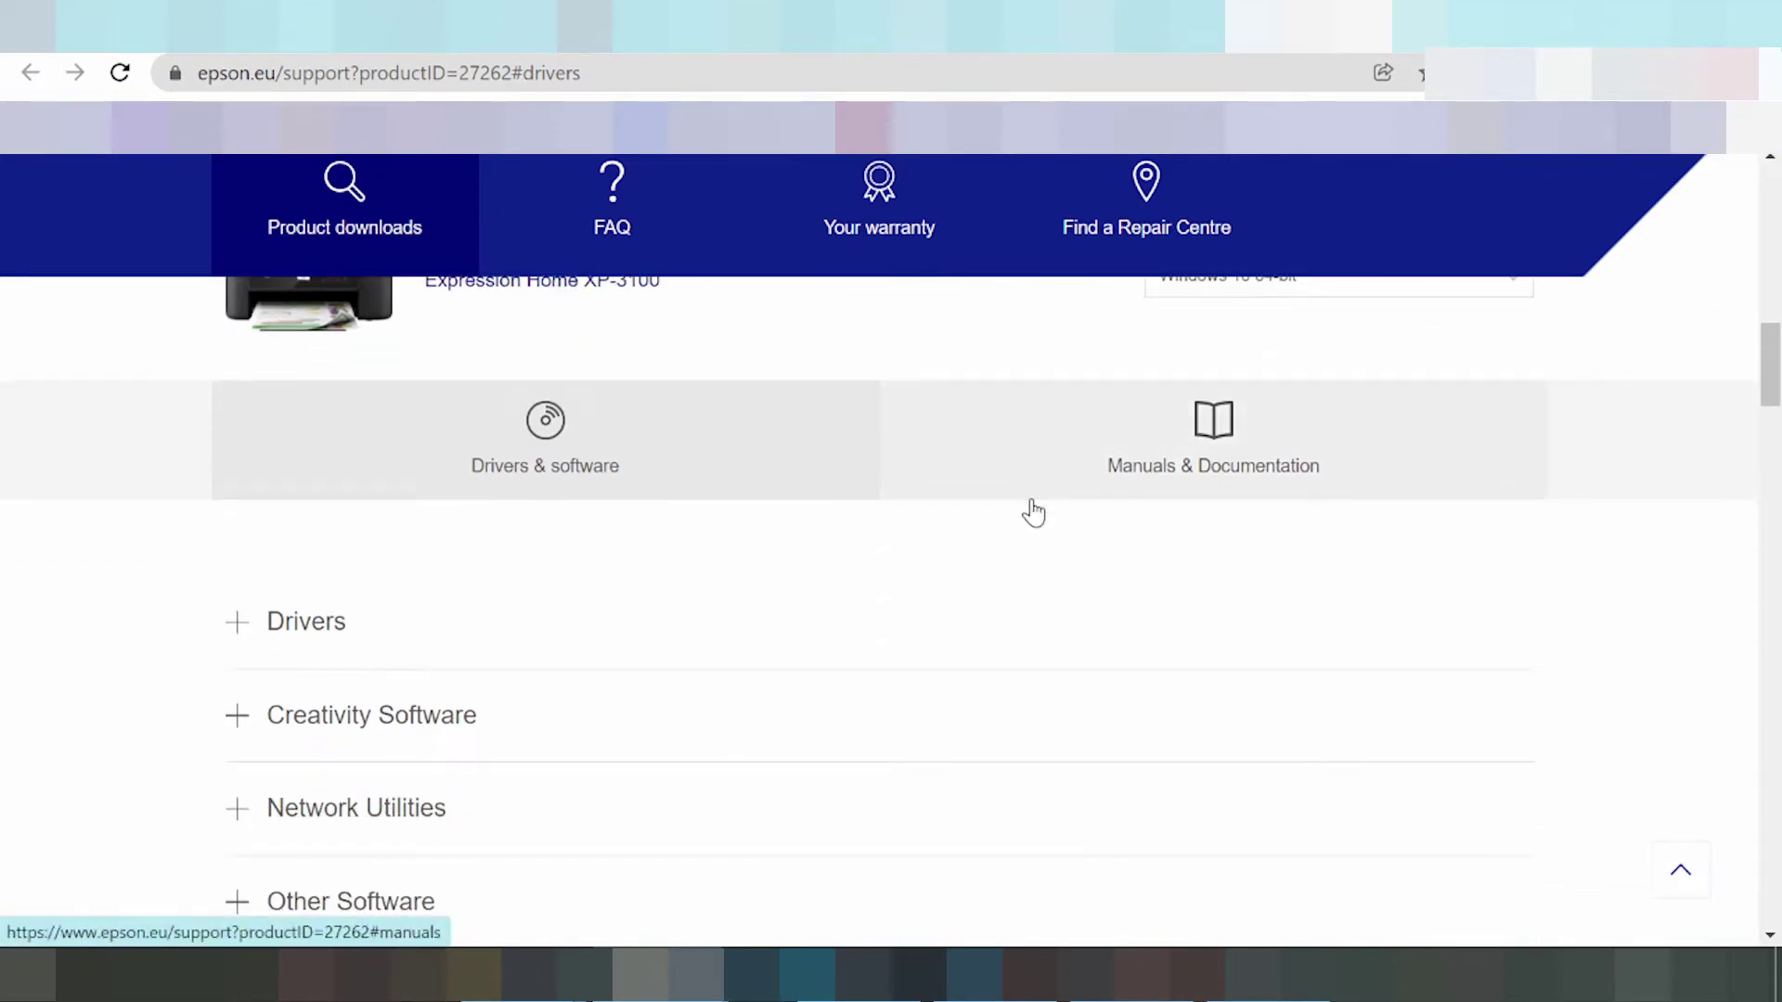
pyautogui.scroll(1, 1035, 525)
pyautogui.scroll(1, 1153, 519)
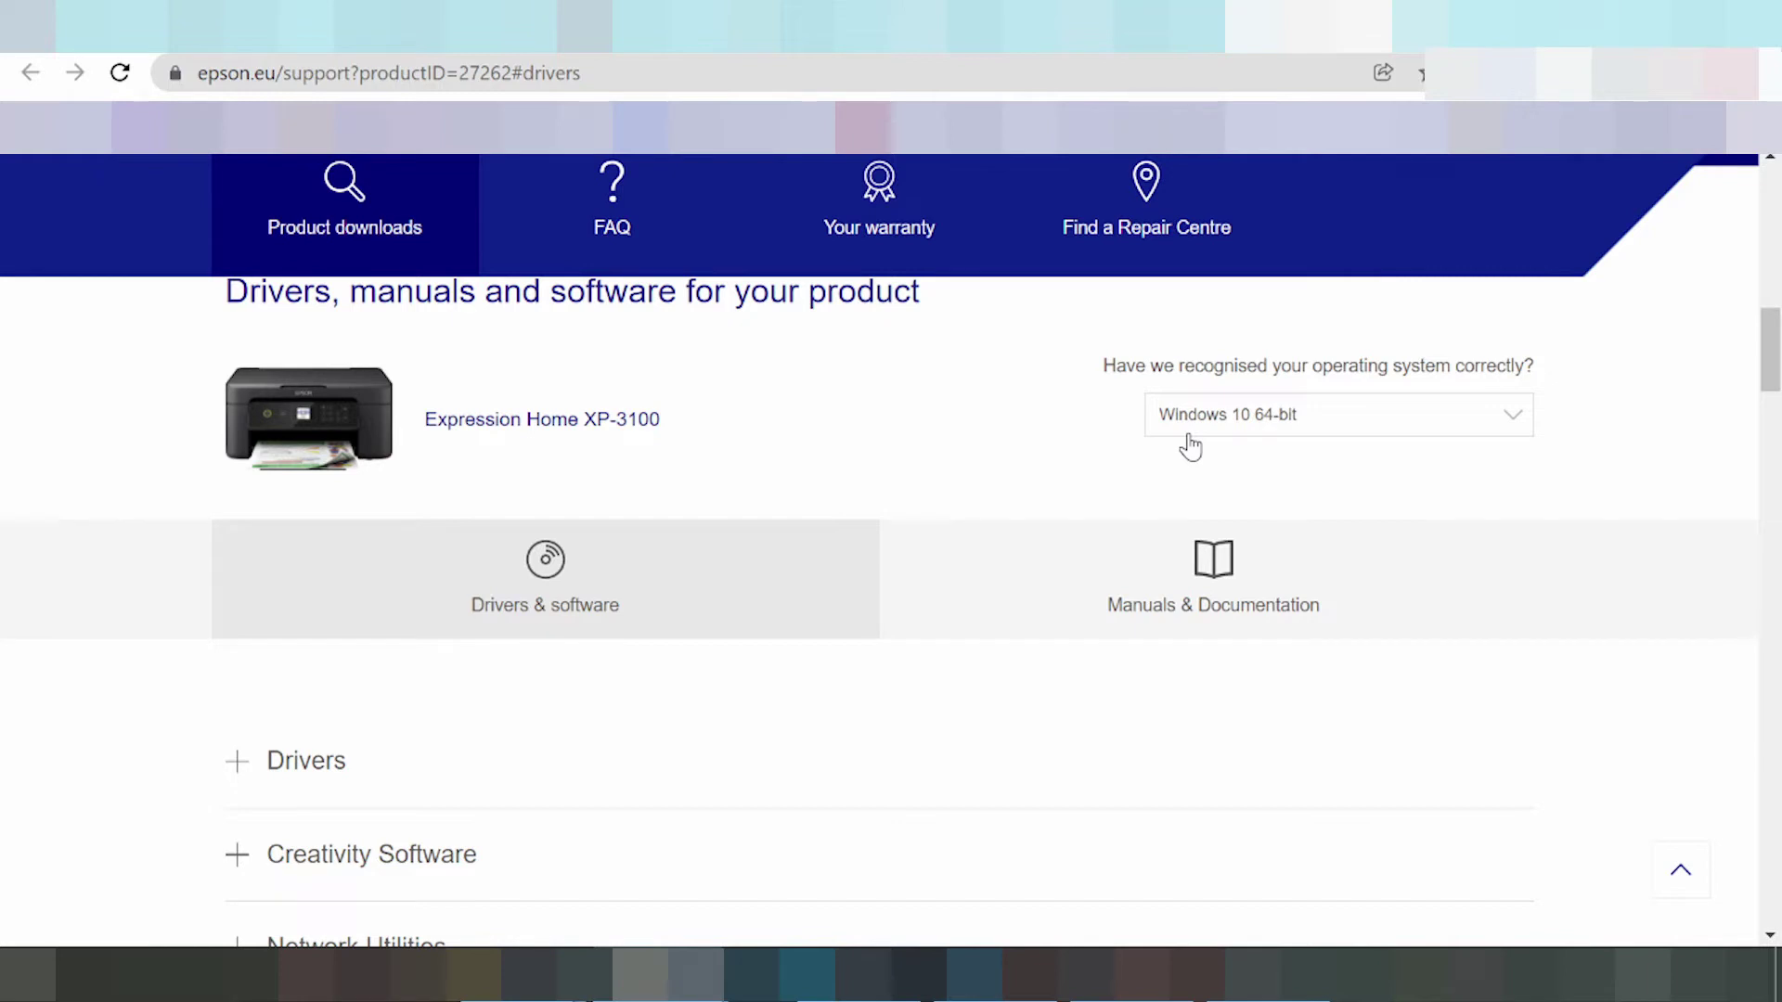
# Step: Open the operating system dropdown on the XP-3100 support page
pyautogui.click(1190, 425)
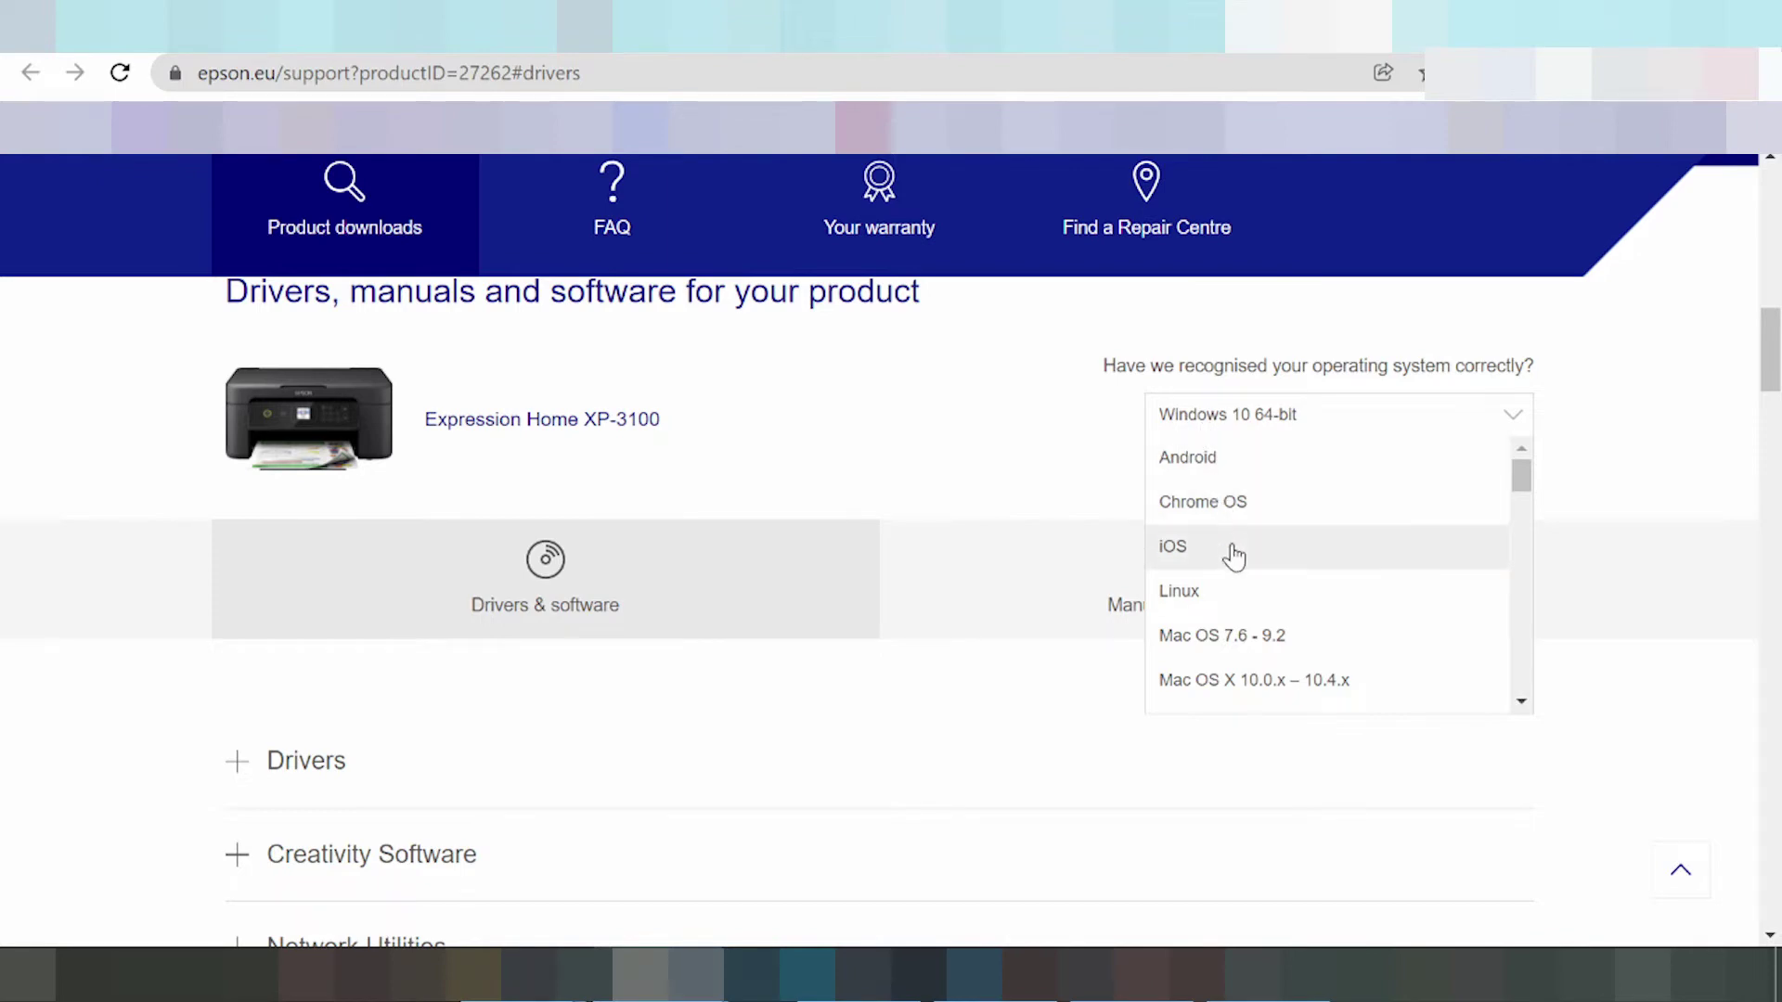
pyautogui.scroll(-1, 1246, 655)
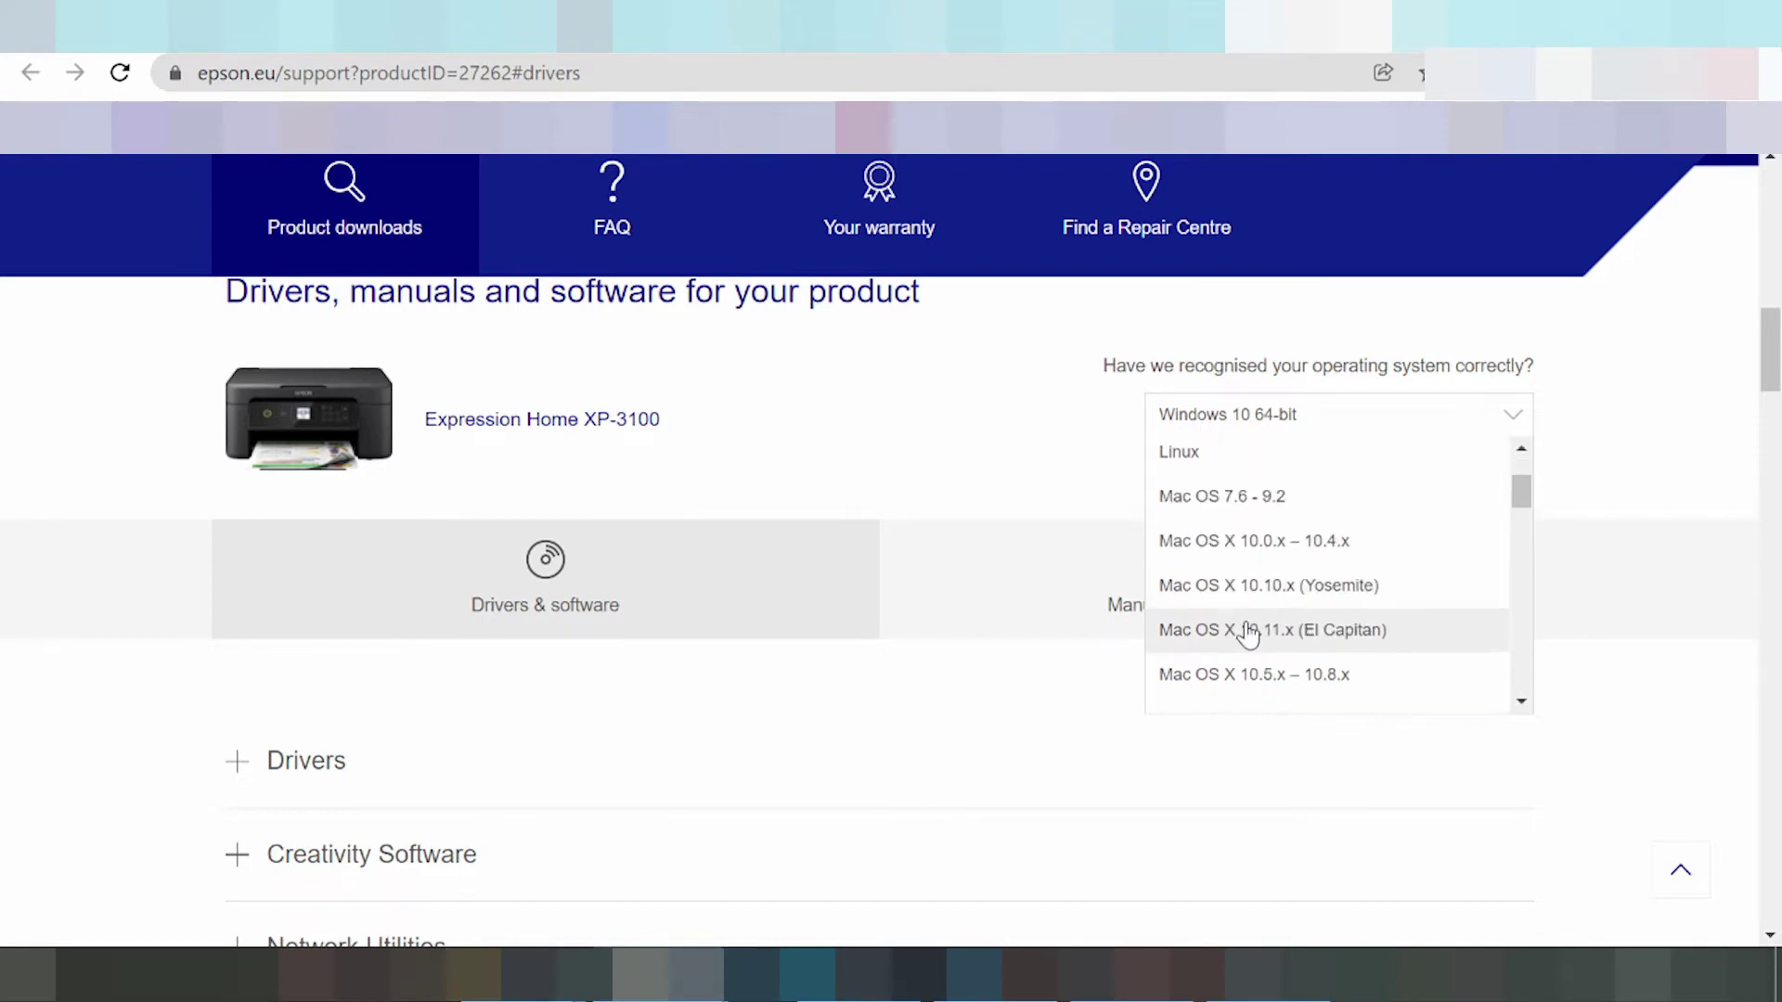
pyautogui.scroll(-1, 1225, 606)
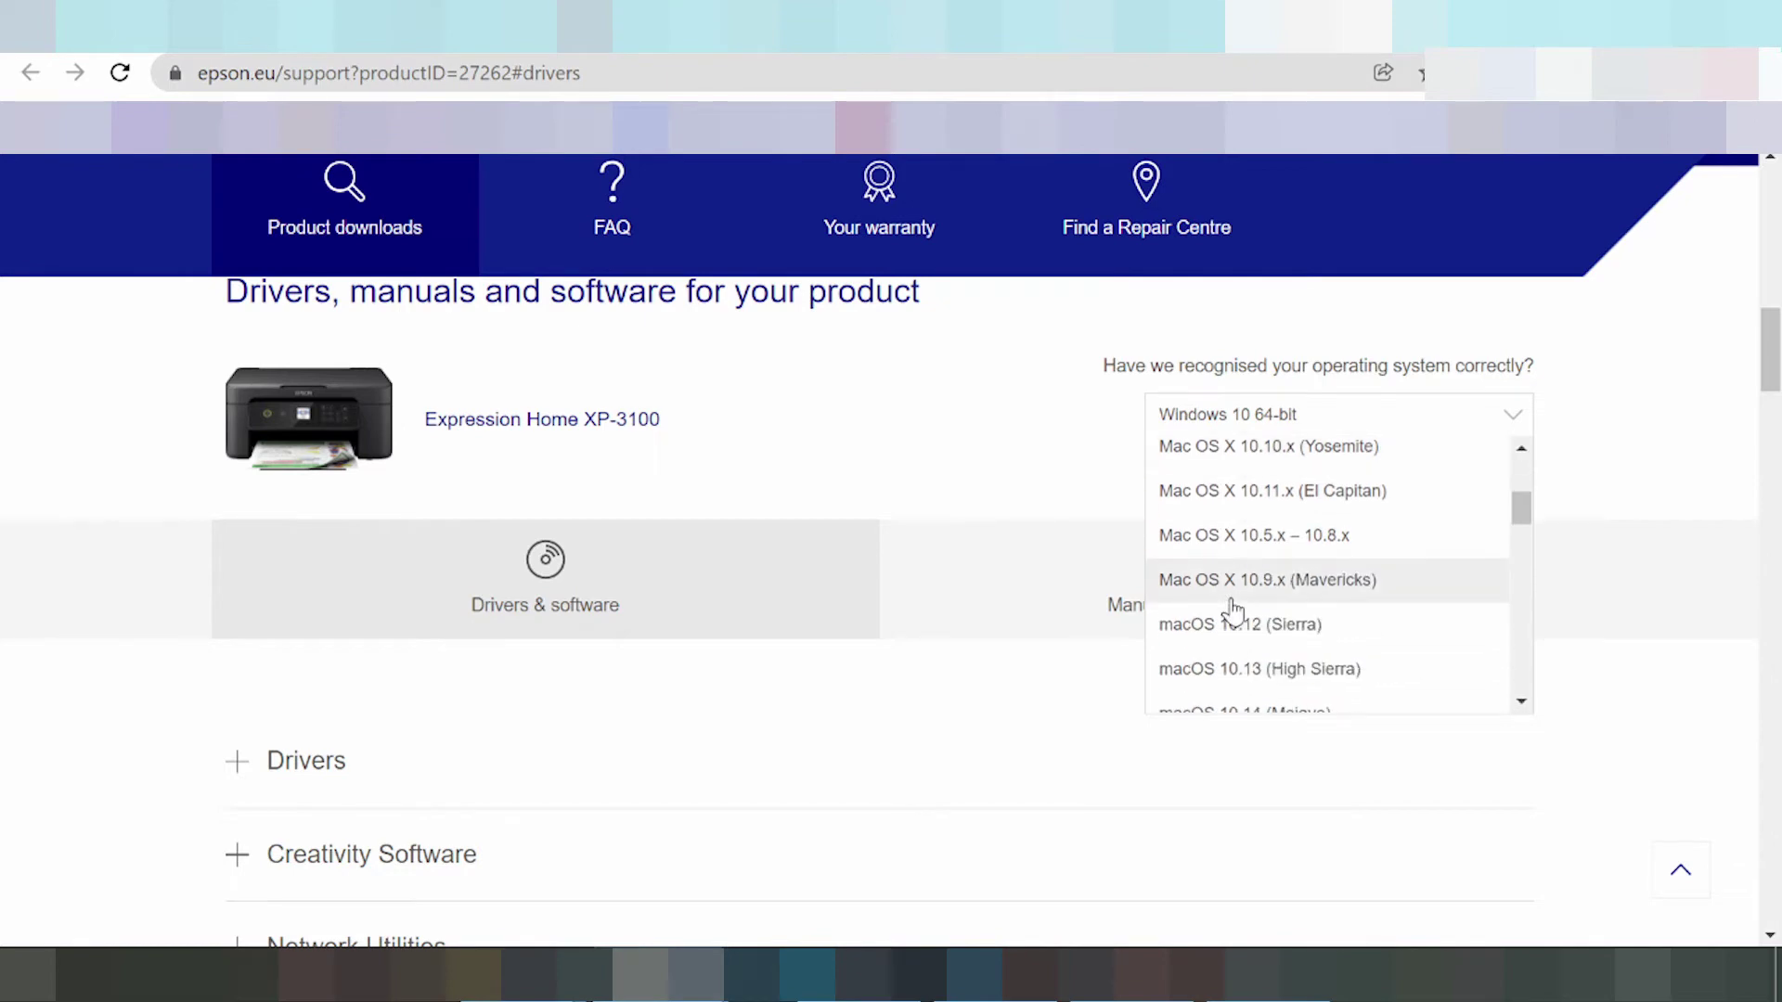
pyautogui.scroll(-1, 1206, 623)
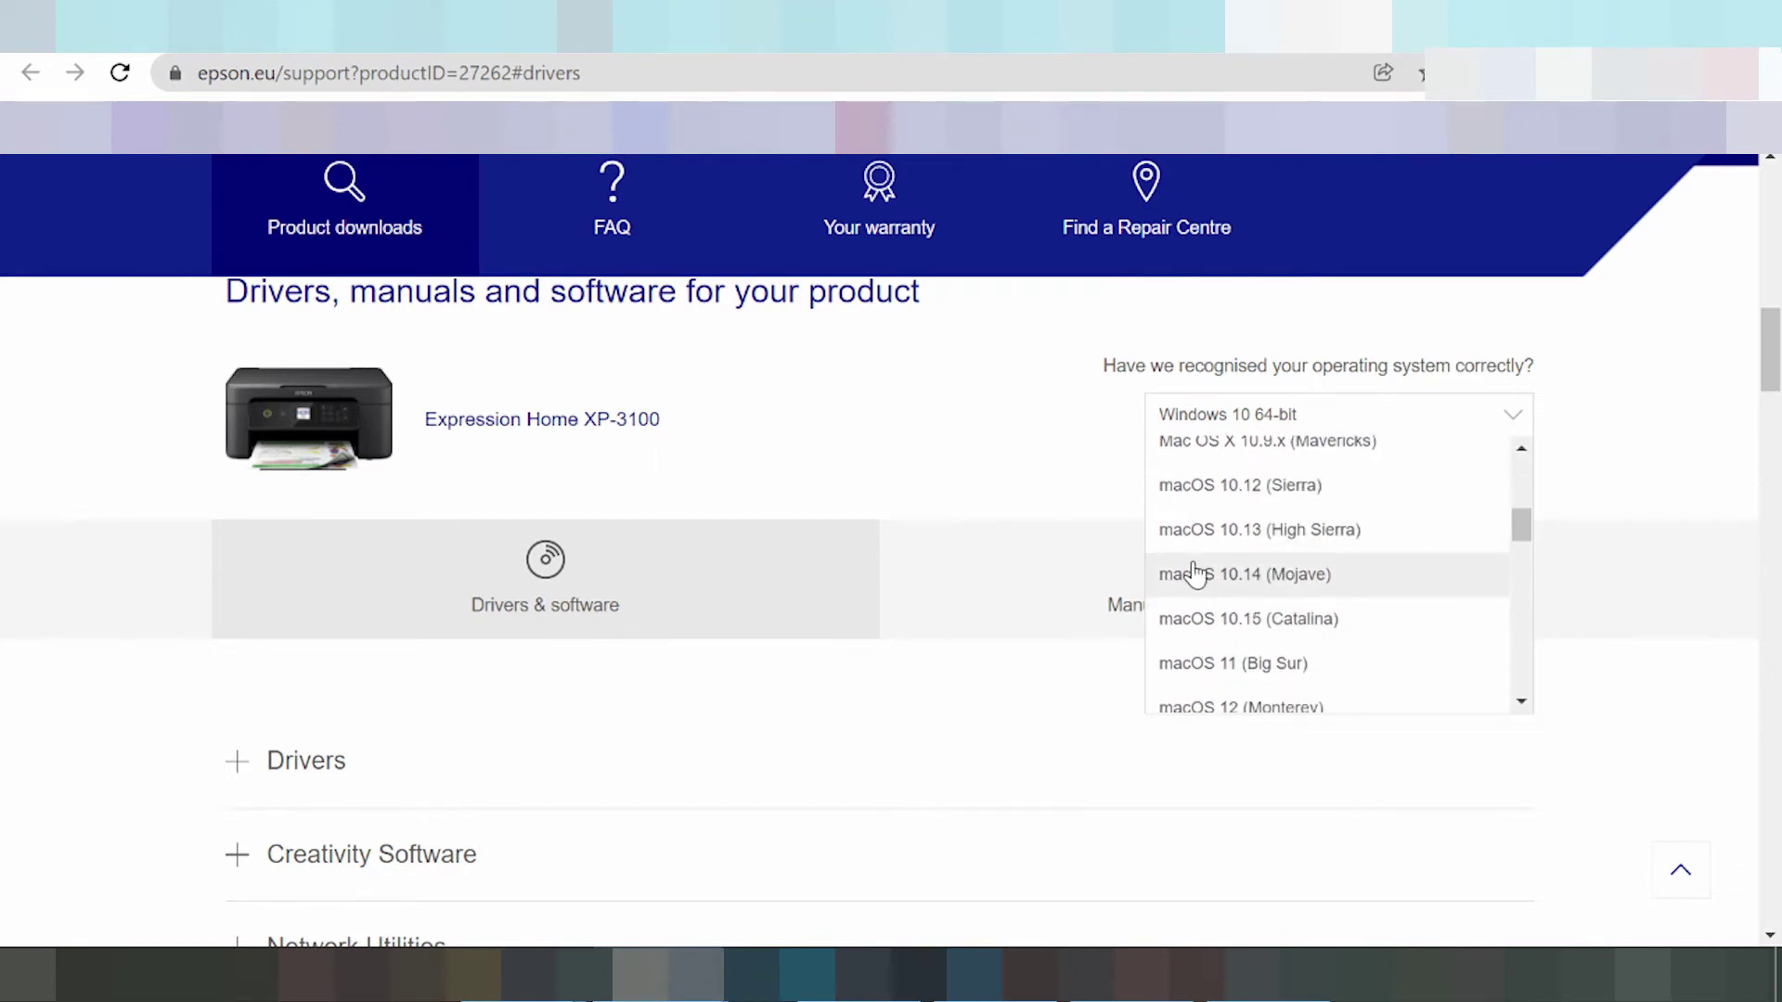
pyautogui.scroll(-1, 1195, 597)
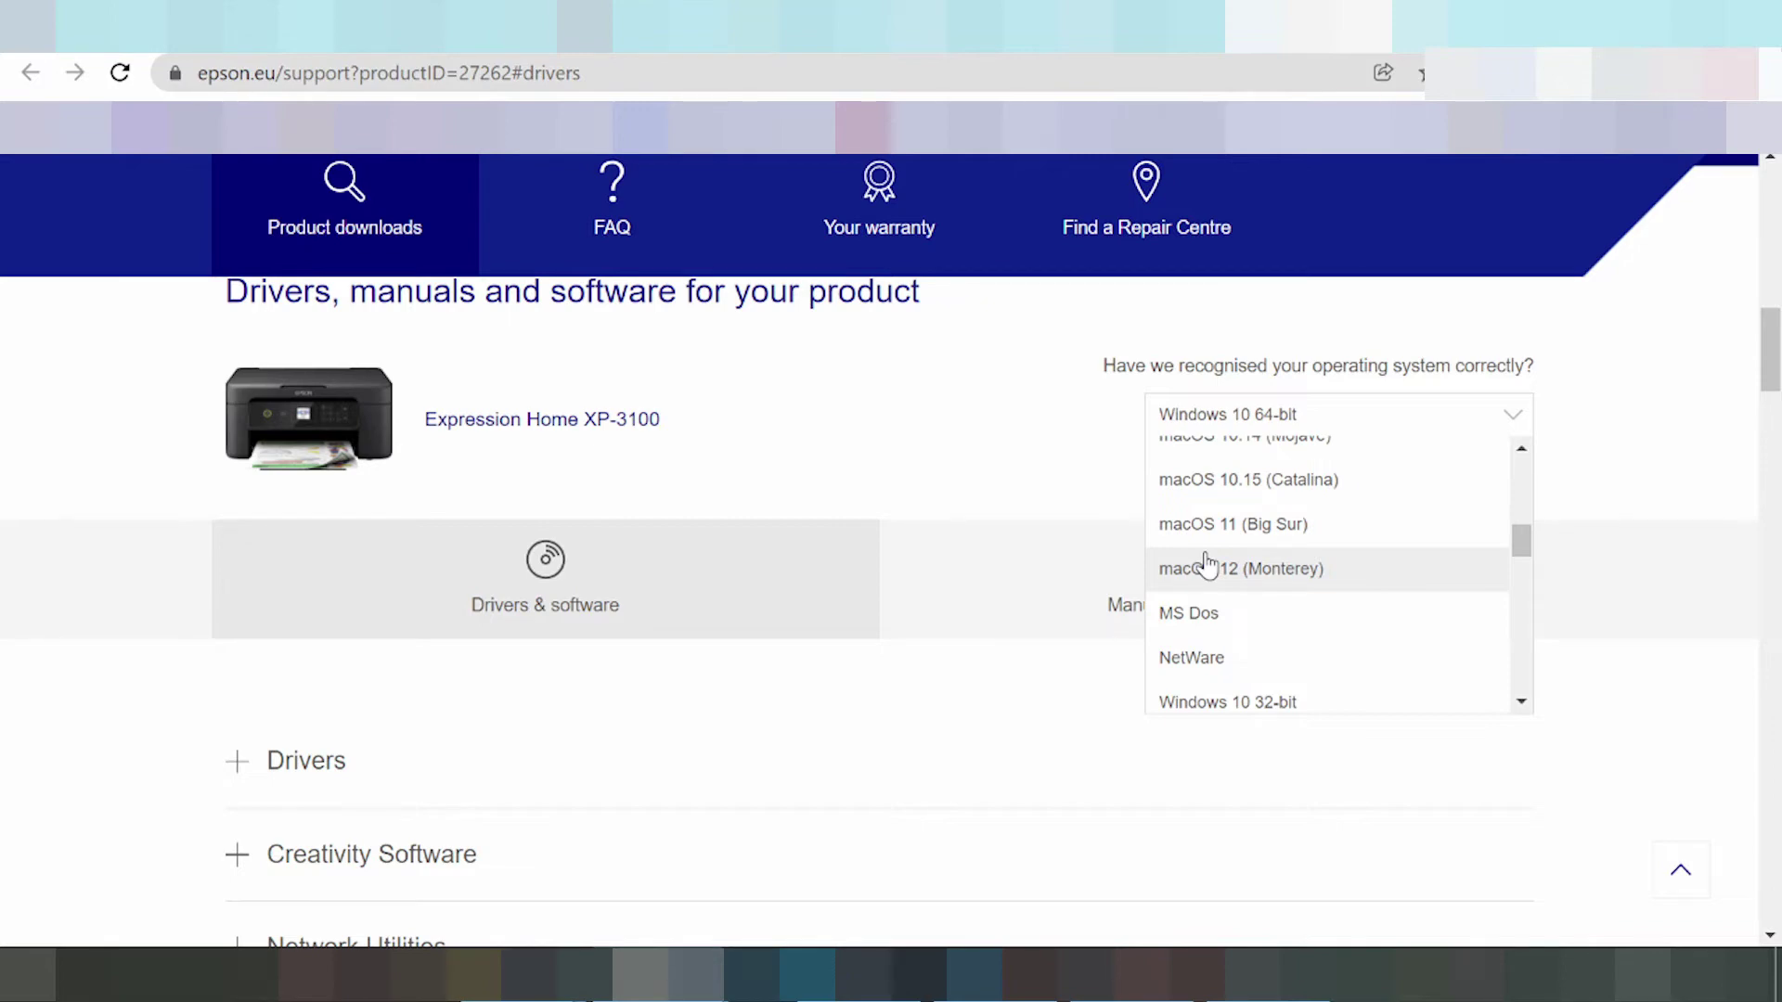
pyautogui.scroll(-1, 1212, 563)
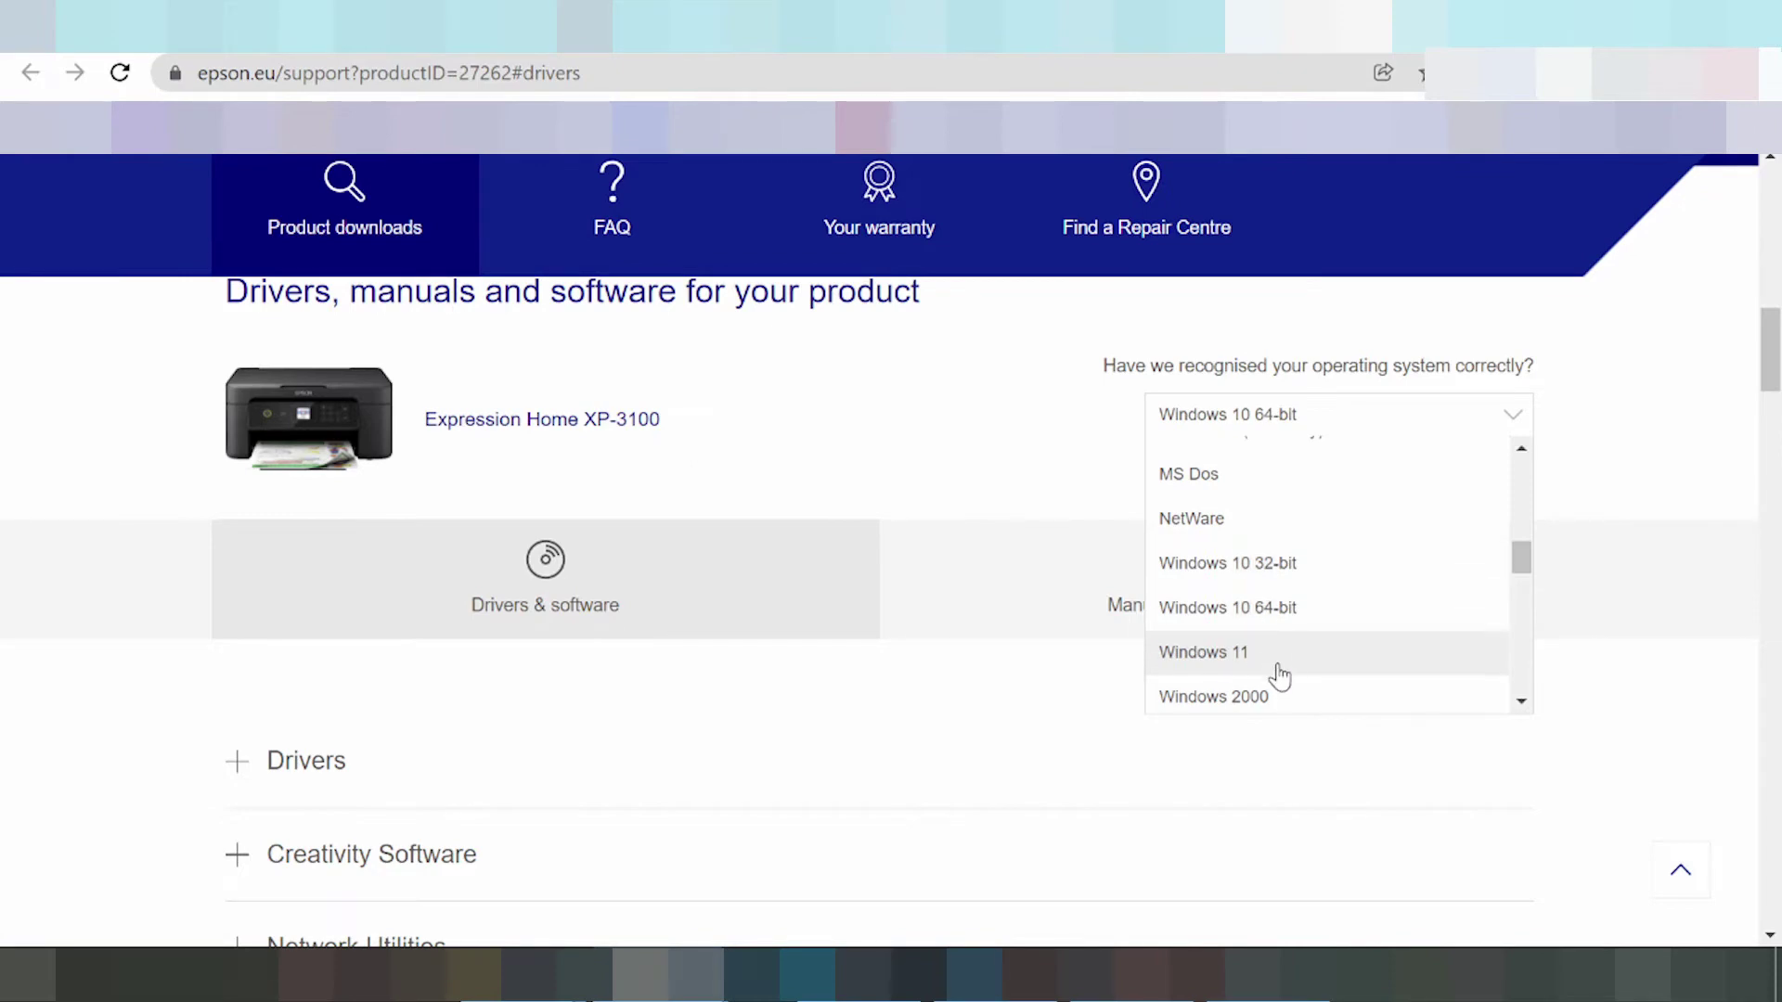
pyautogui.scroll(-1, 1277, 599)
pyautogui.scroll(-1, 1278, 571)
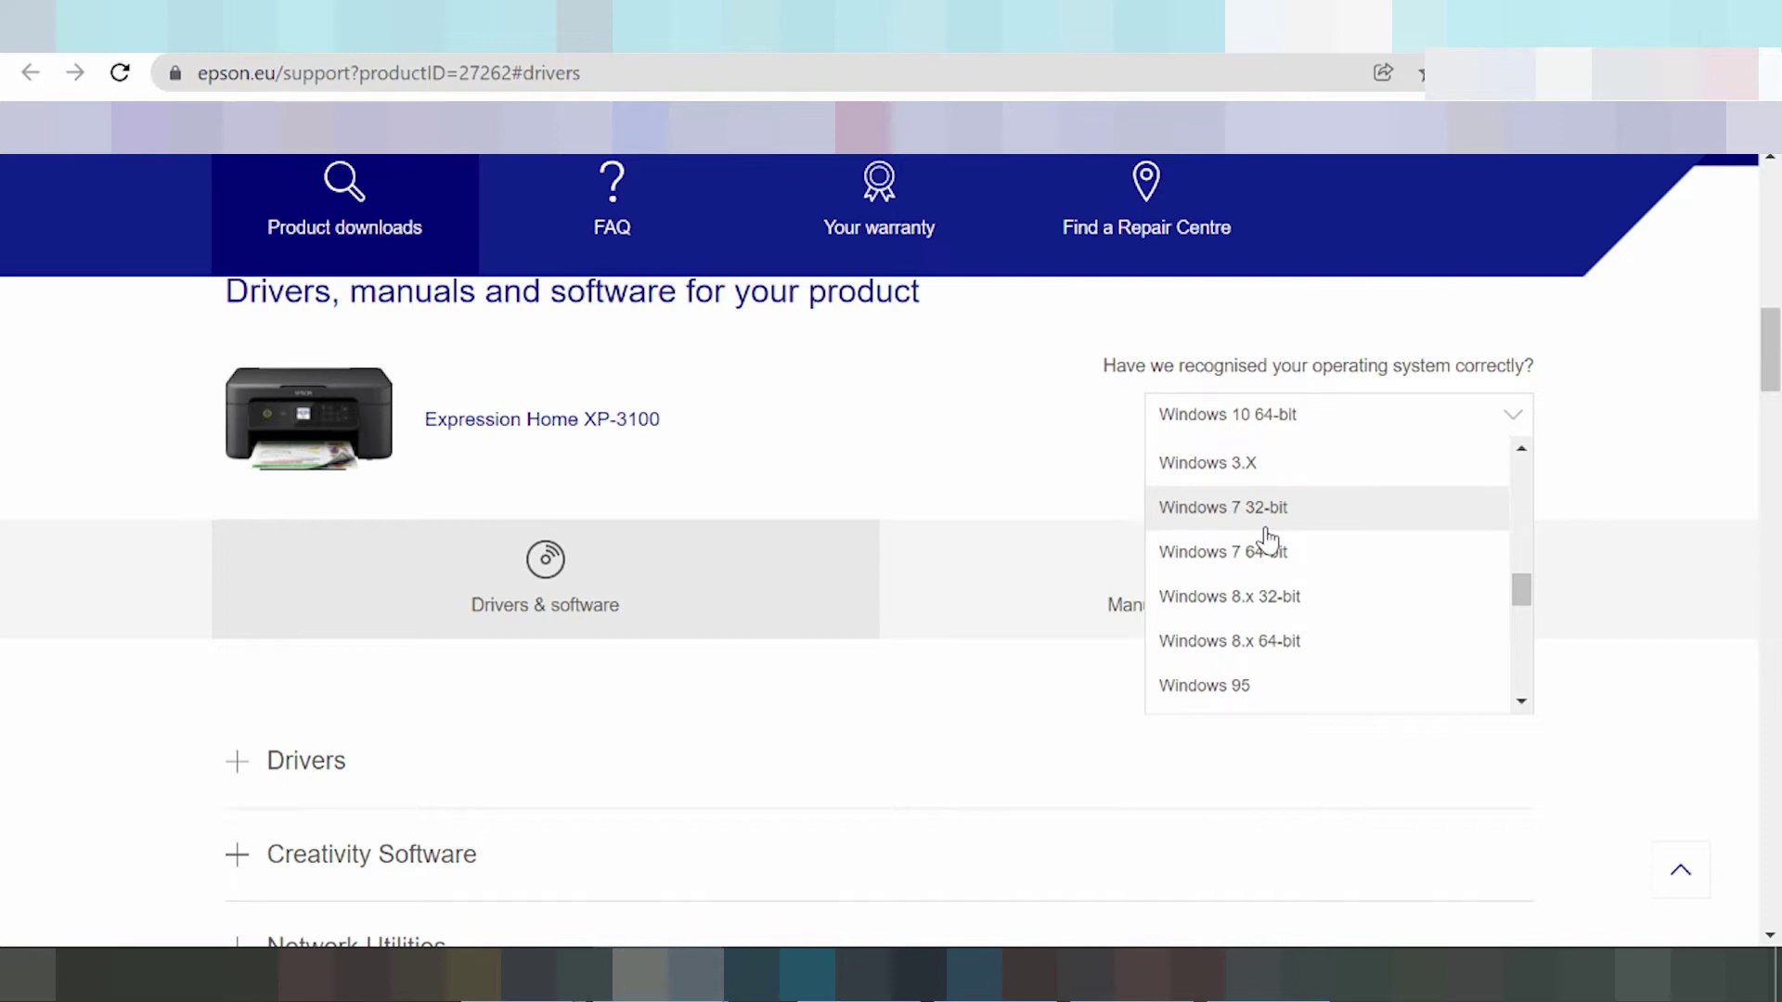
pyautogui.scroll(-1, 1277, 543)
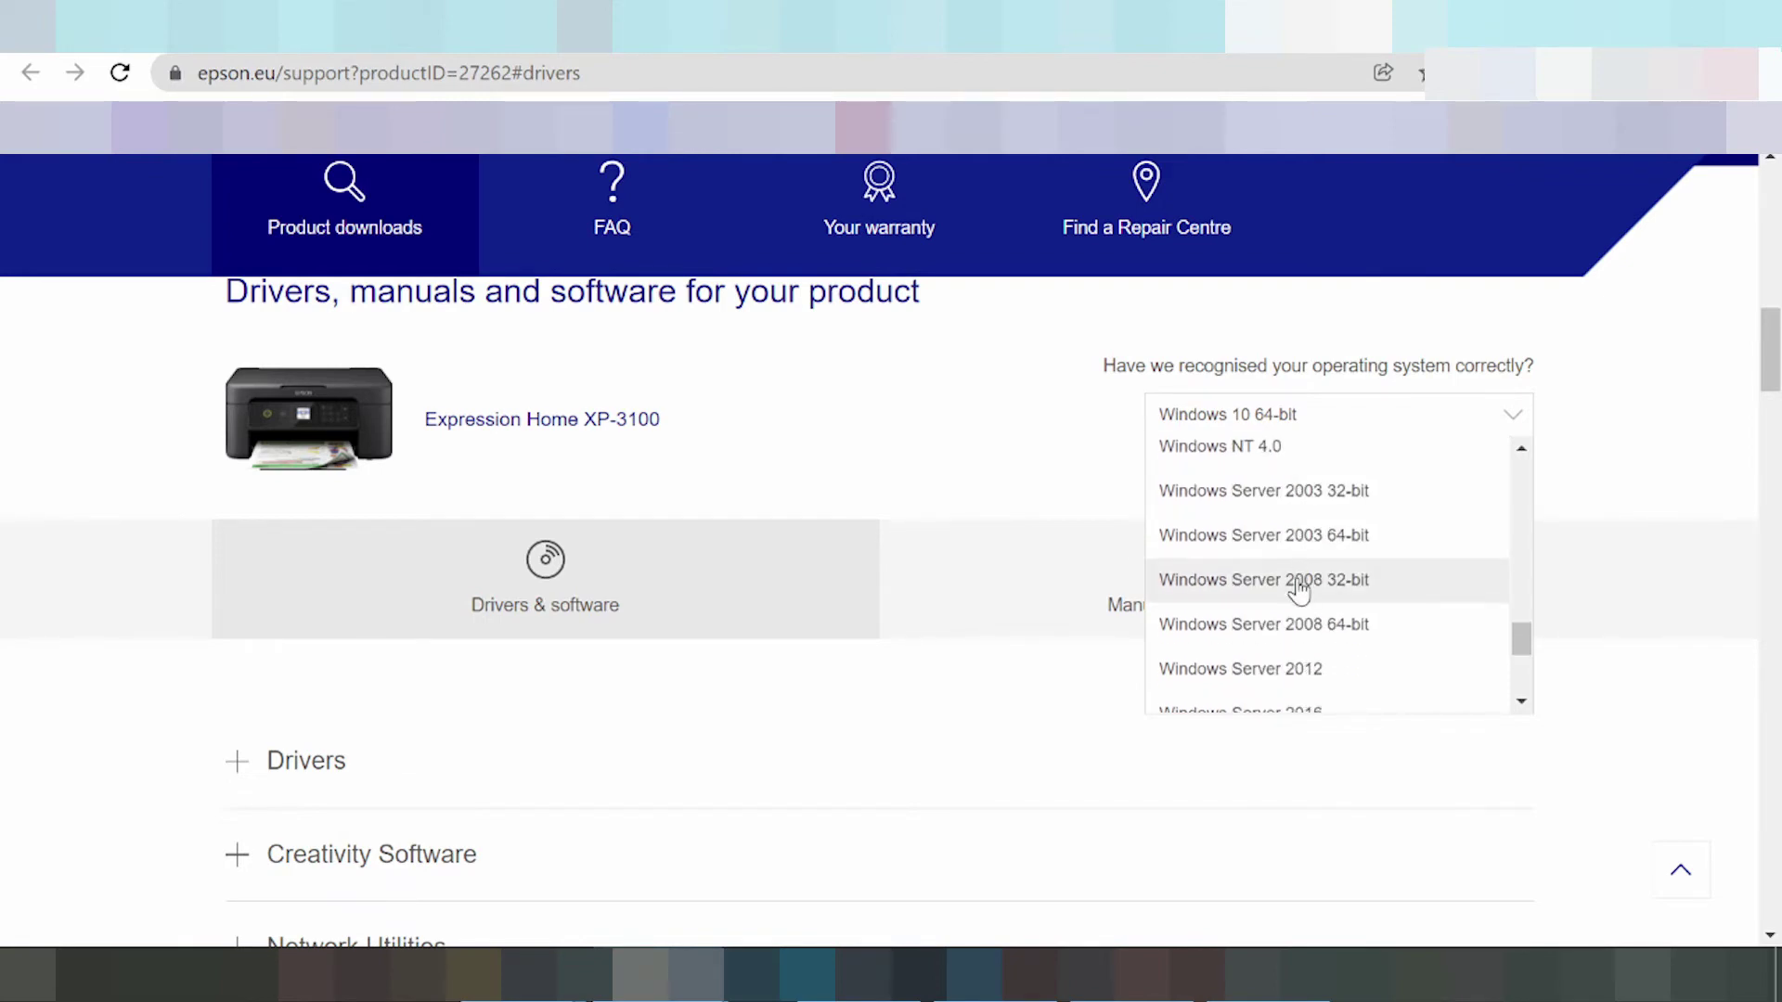
pyautogui.scroll(-2, 1302, 592)
pyautogui.scroll(-1, 1306, 594)
pyautogui.scroll(-1, 1312, 595)
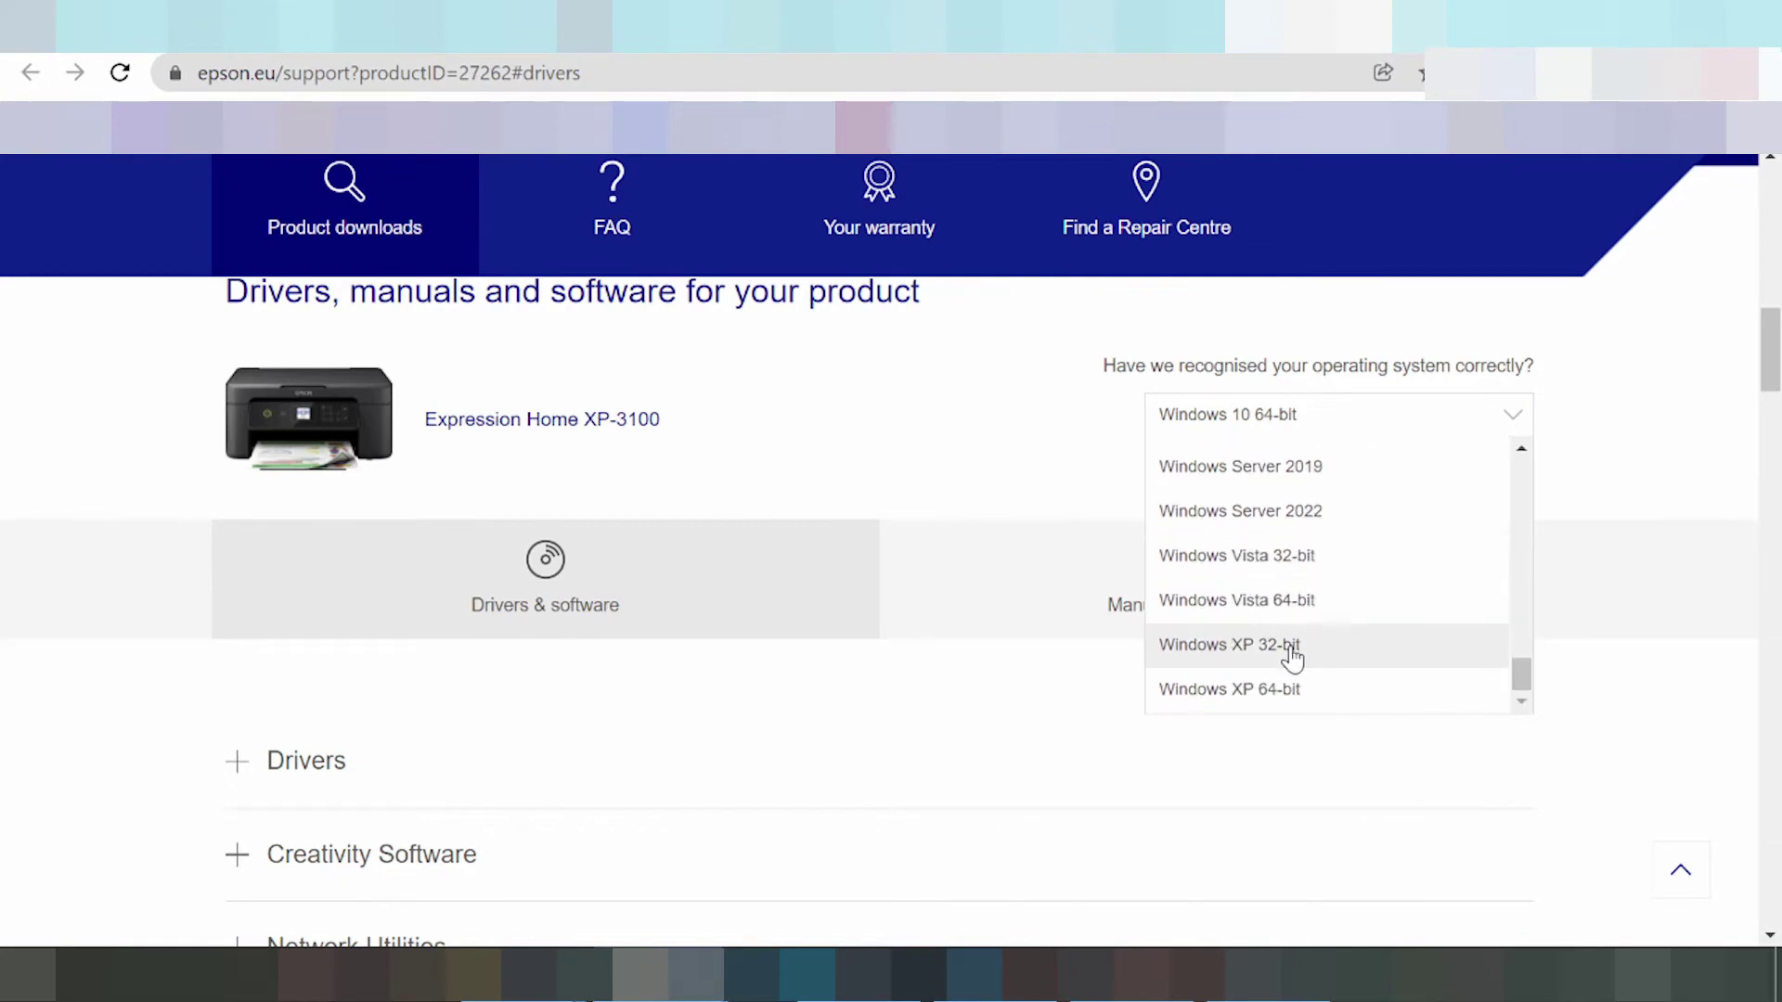
pyautogui.scroll(2, 1323, 627)
pyautogui.scroll(1, 1345, 617)
pyautogui.scroll(1, 1348, 614)
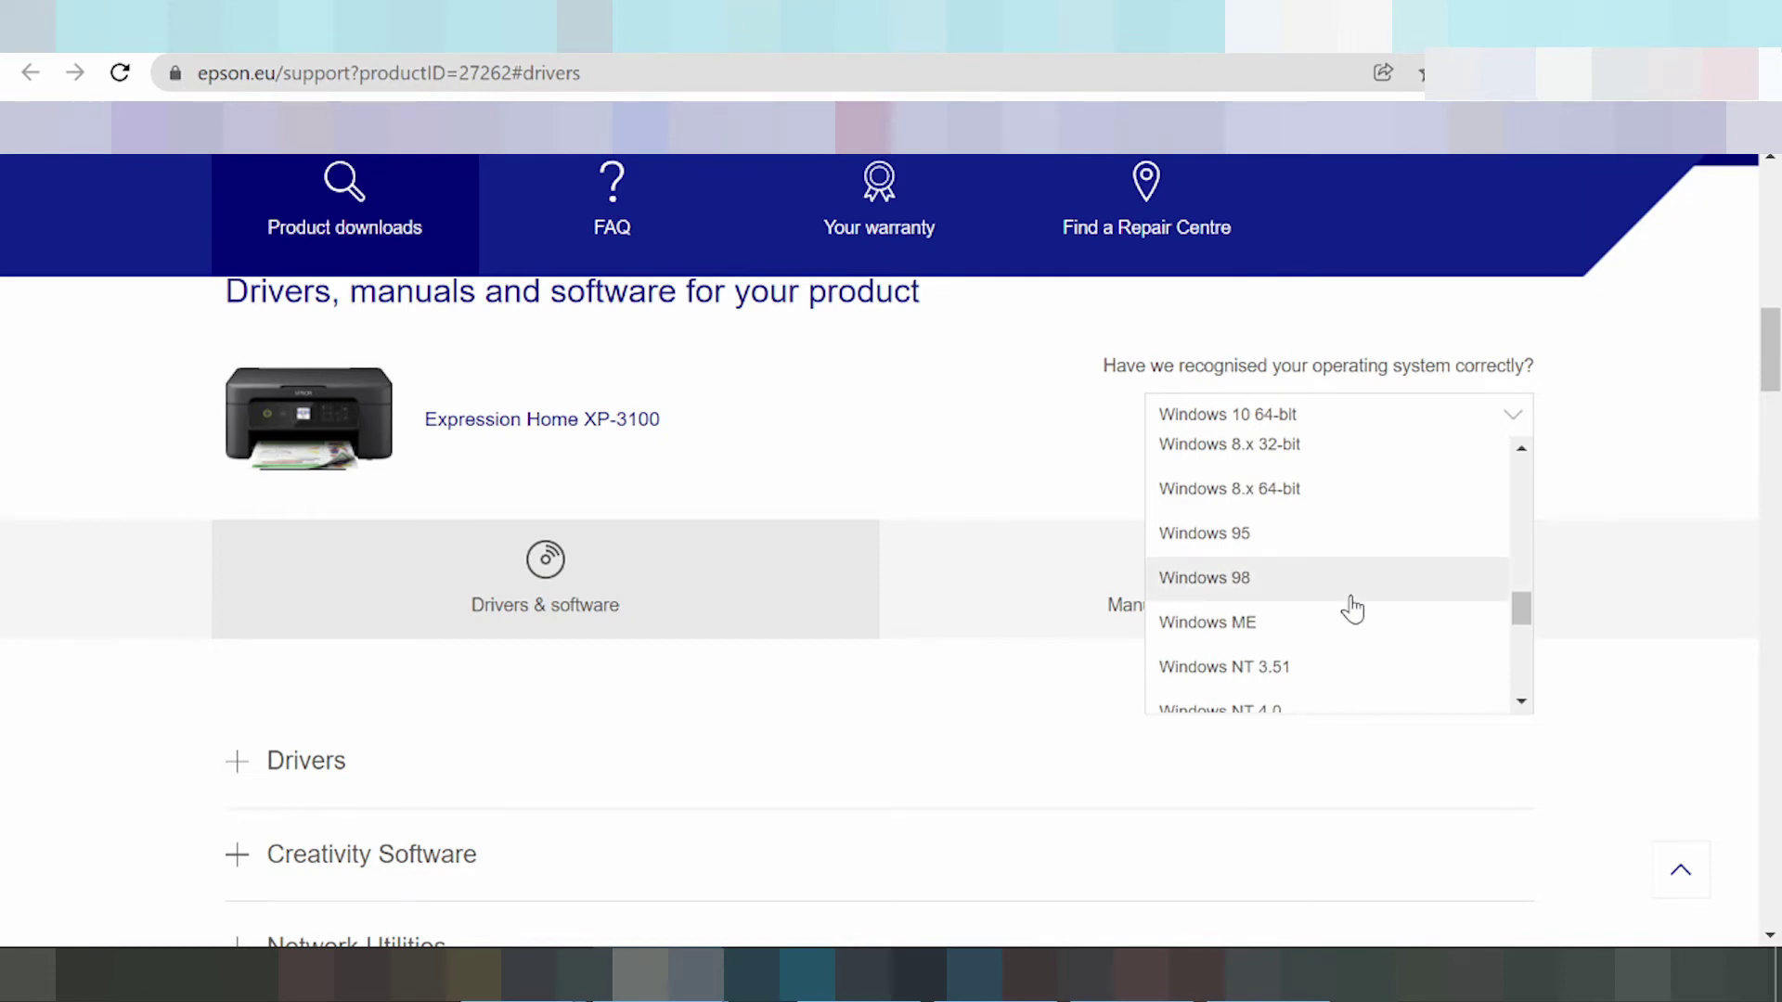
pyautogui.scroll(1, 1348, 609)
pyautogui.scroll(1, 1345, 604)
pyautogui.scroll(1, 1351, 604)
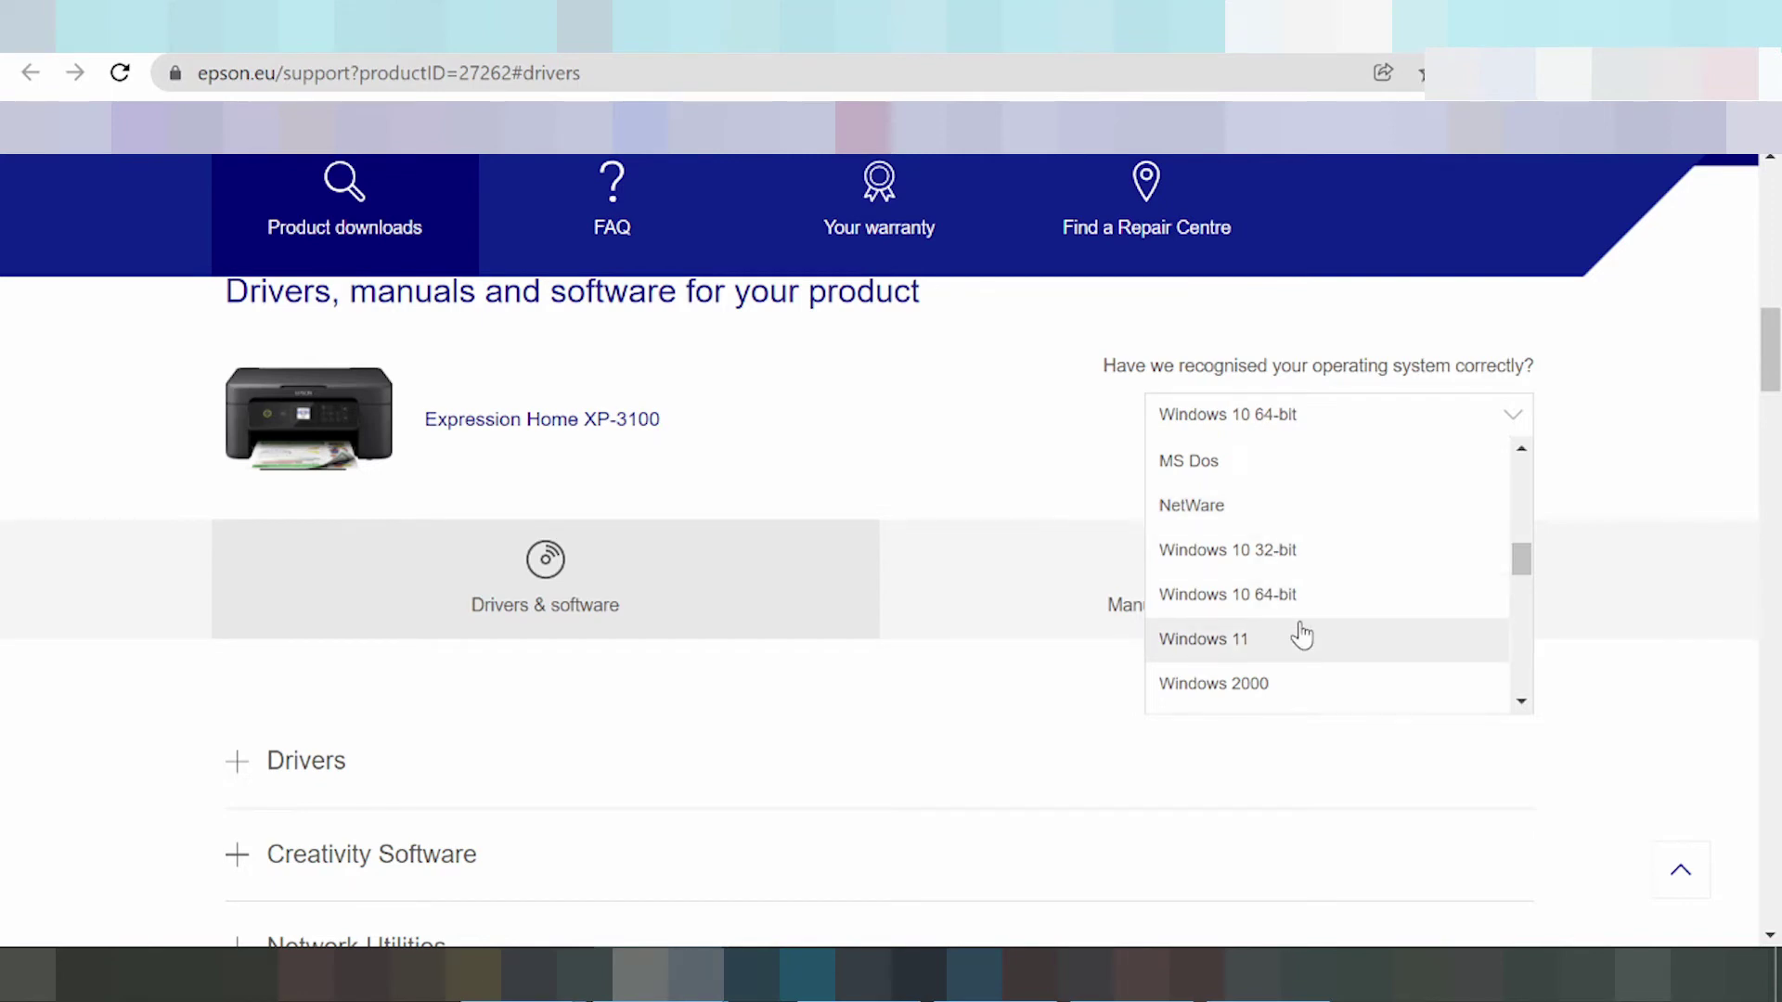
# Step: Choose Windows 11 from the operating system list
pyautogui.click(1242, 649)
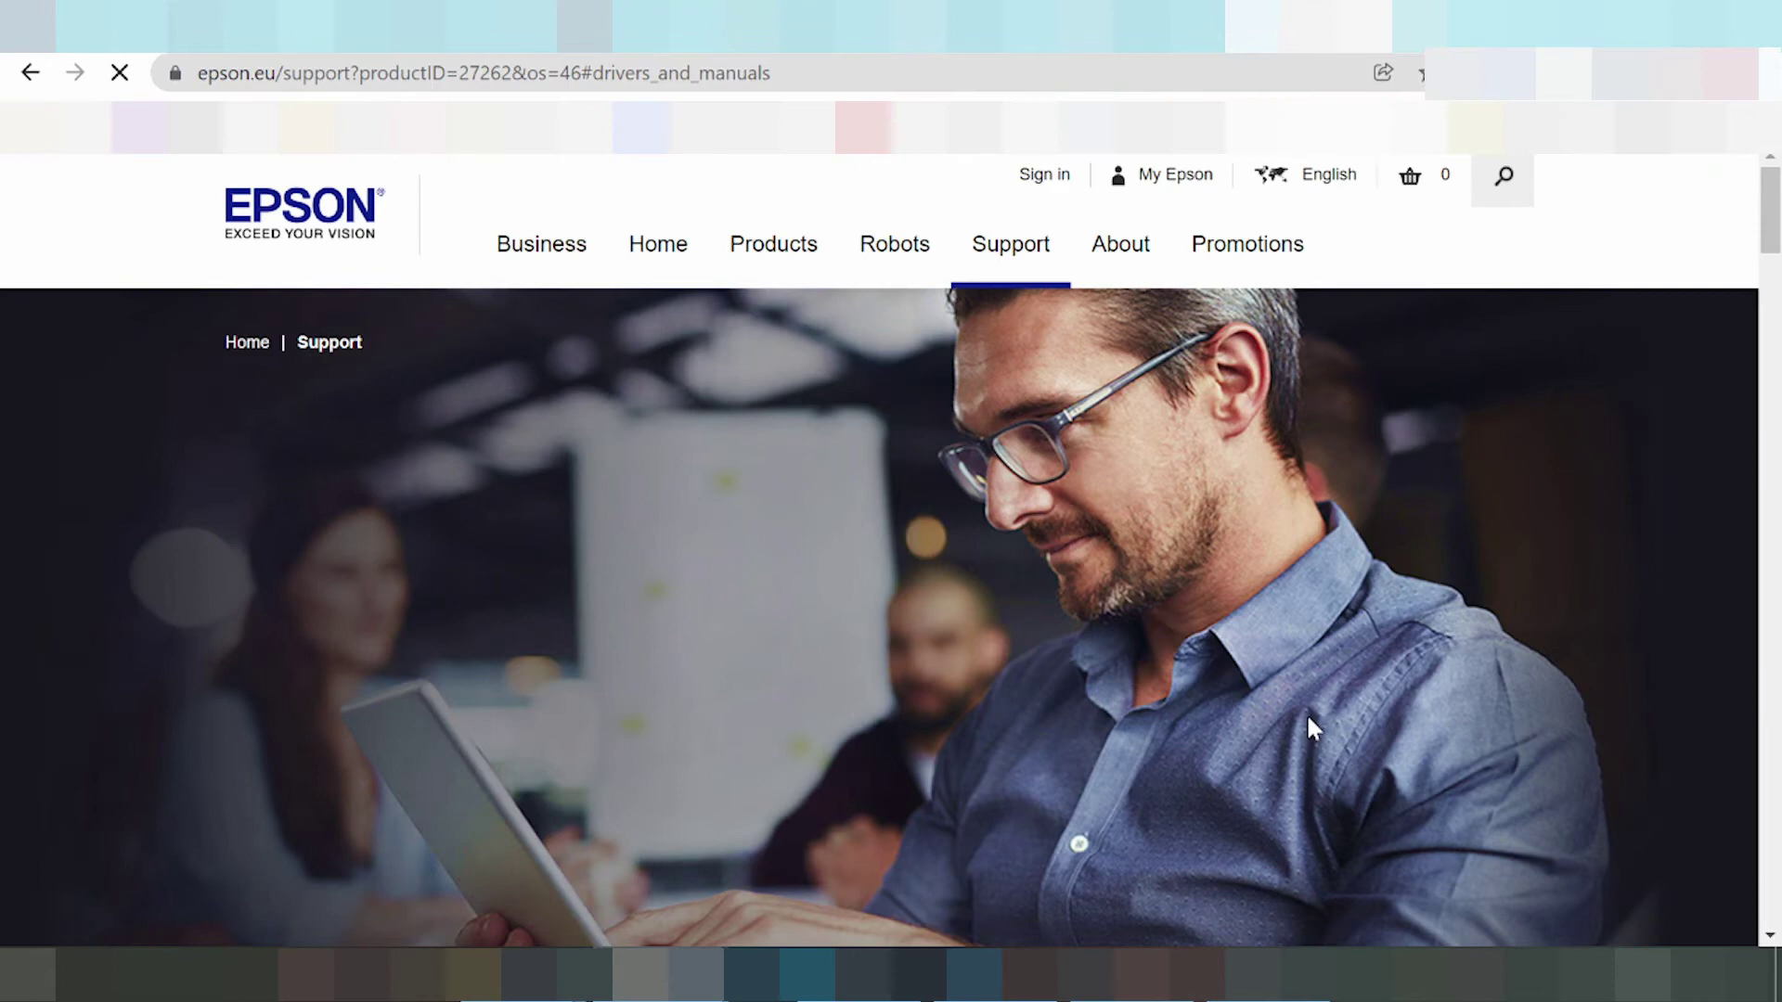
pyautogui.scroll(-3, 1045, 488)
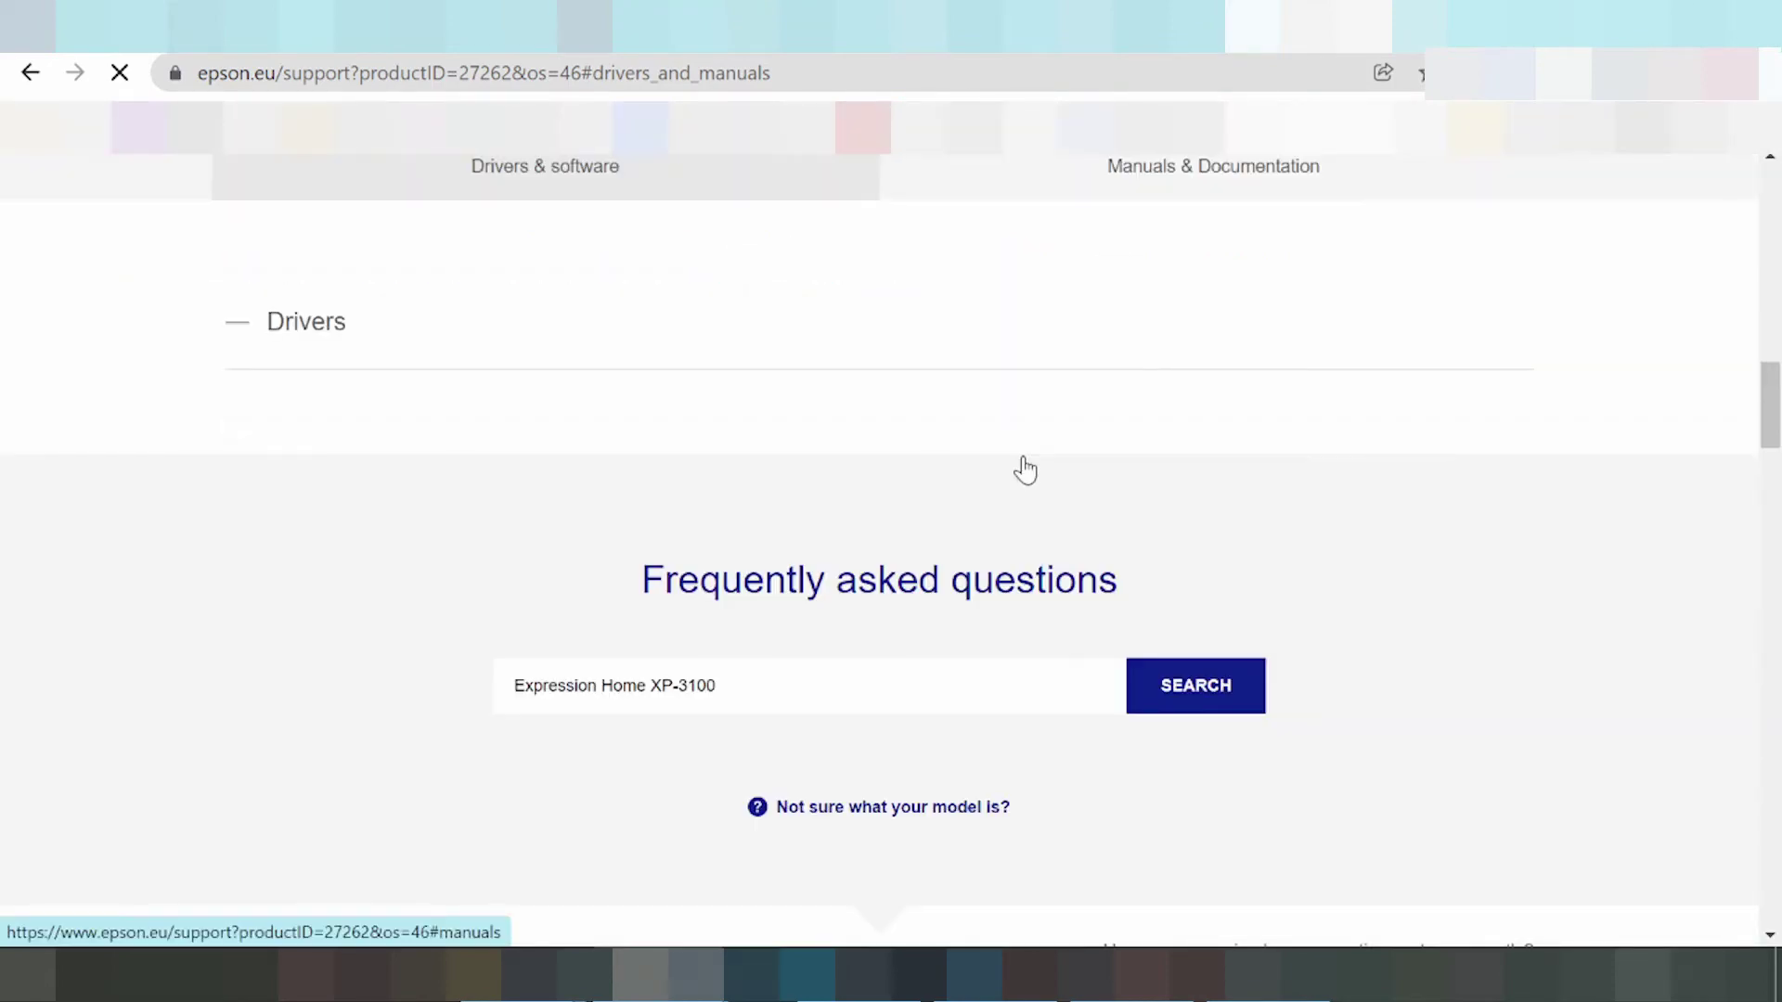
pyautogui.scroll(2, 692, 608)
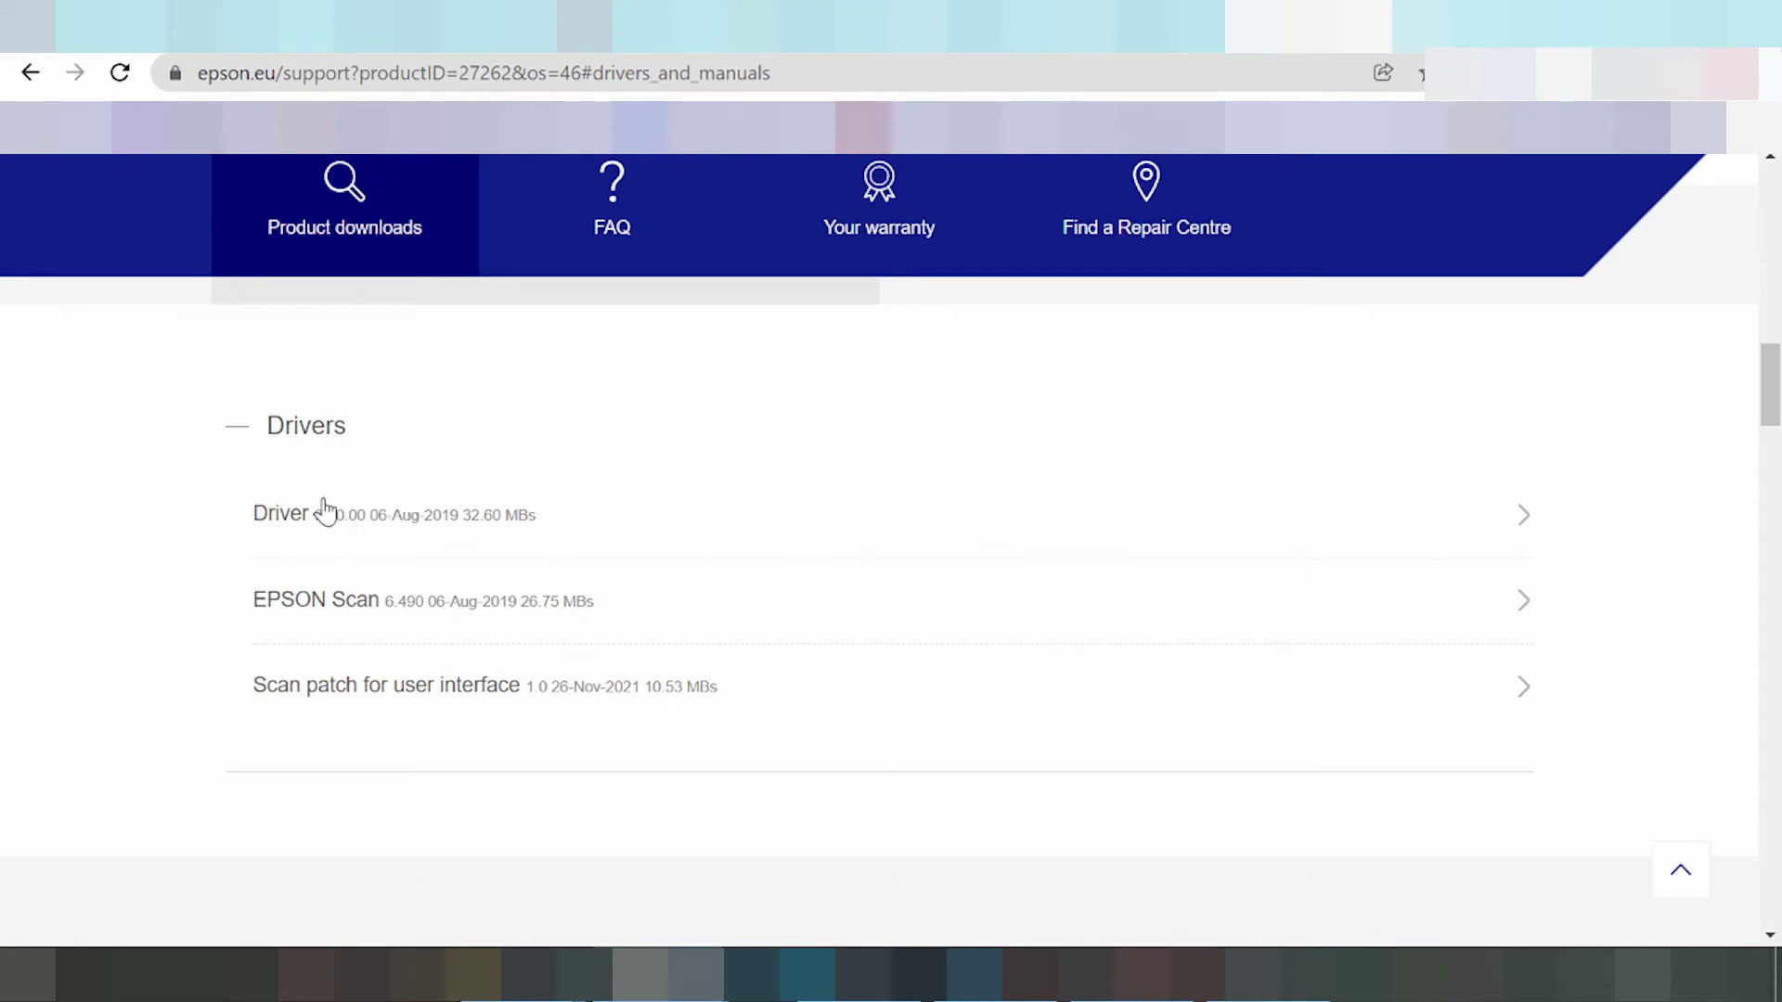
pyautogui.scroll(2, 322, 510)
pyautogui.scroll(-1, 322, 482)
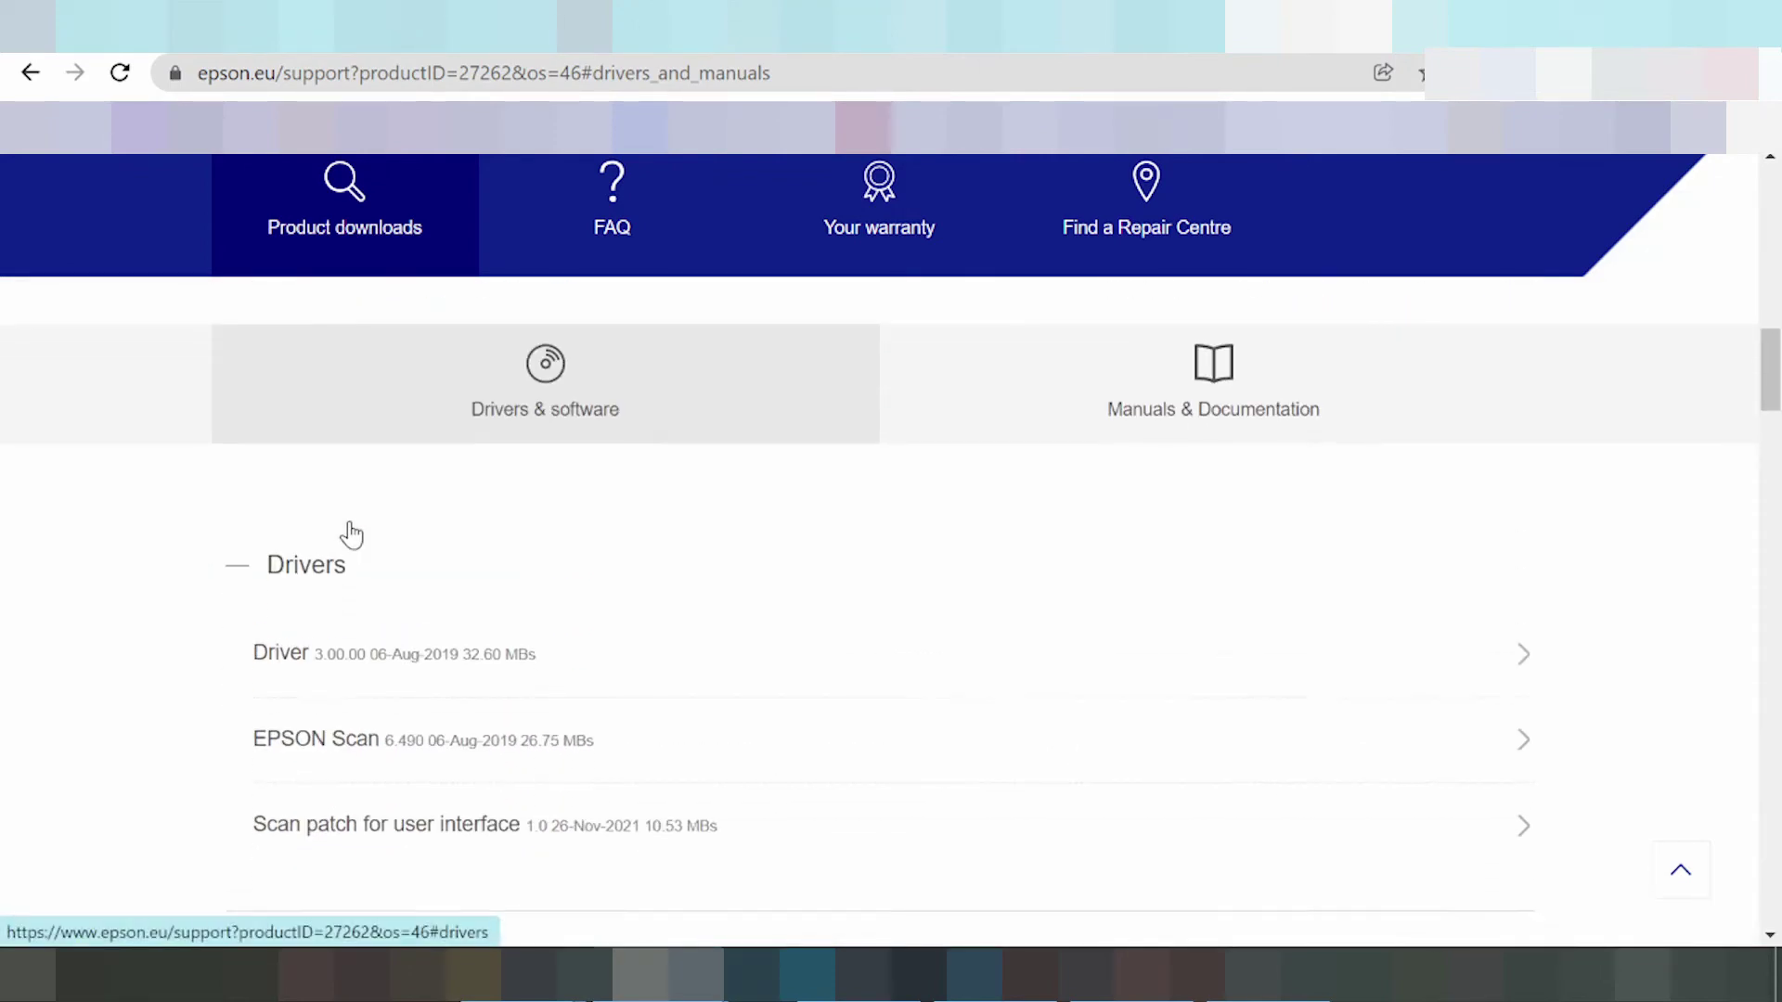
# Step: Expand the Driver and EPSON Scan entries, highlighting their version, release date and size details
pyautogui.click(397, 652)
pyautogui.scroll(-1, 393, 705)
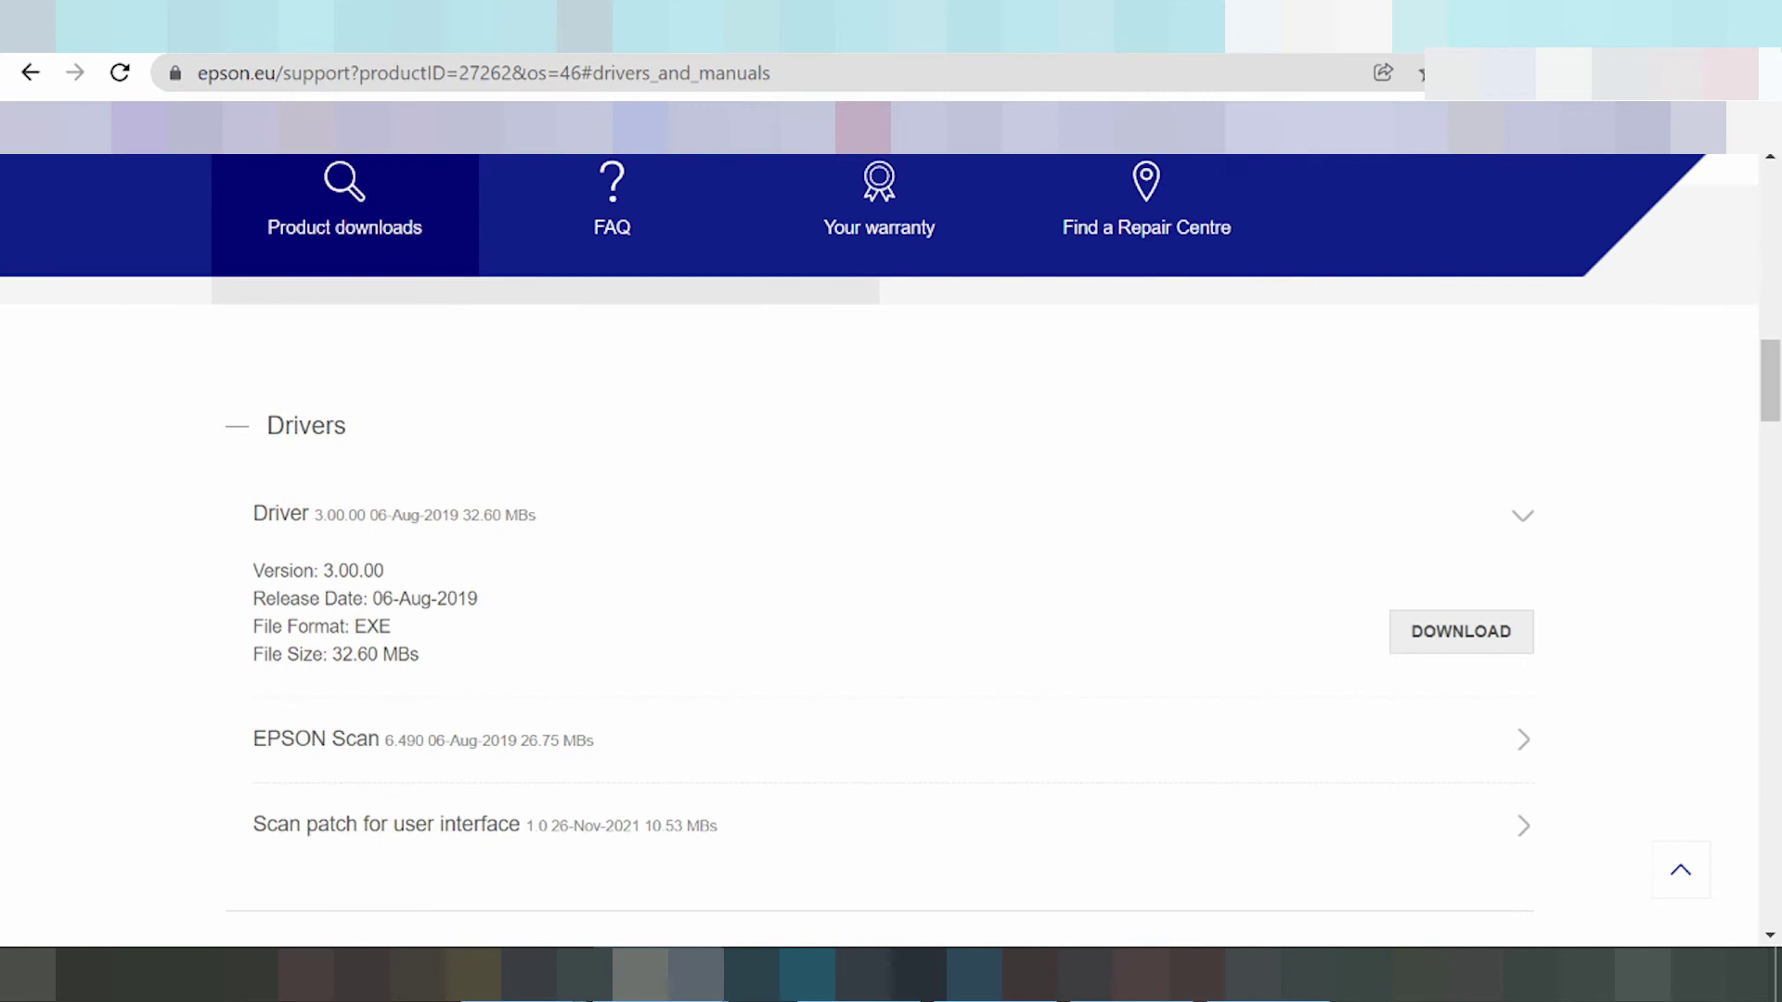
pyautogui.moveTo(262, 570); pyautogui.dragTo(384, 599)
pyautogui.moveTo(279, 597); pyautogui.dragTo(393, 627)
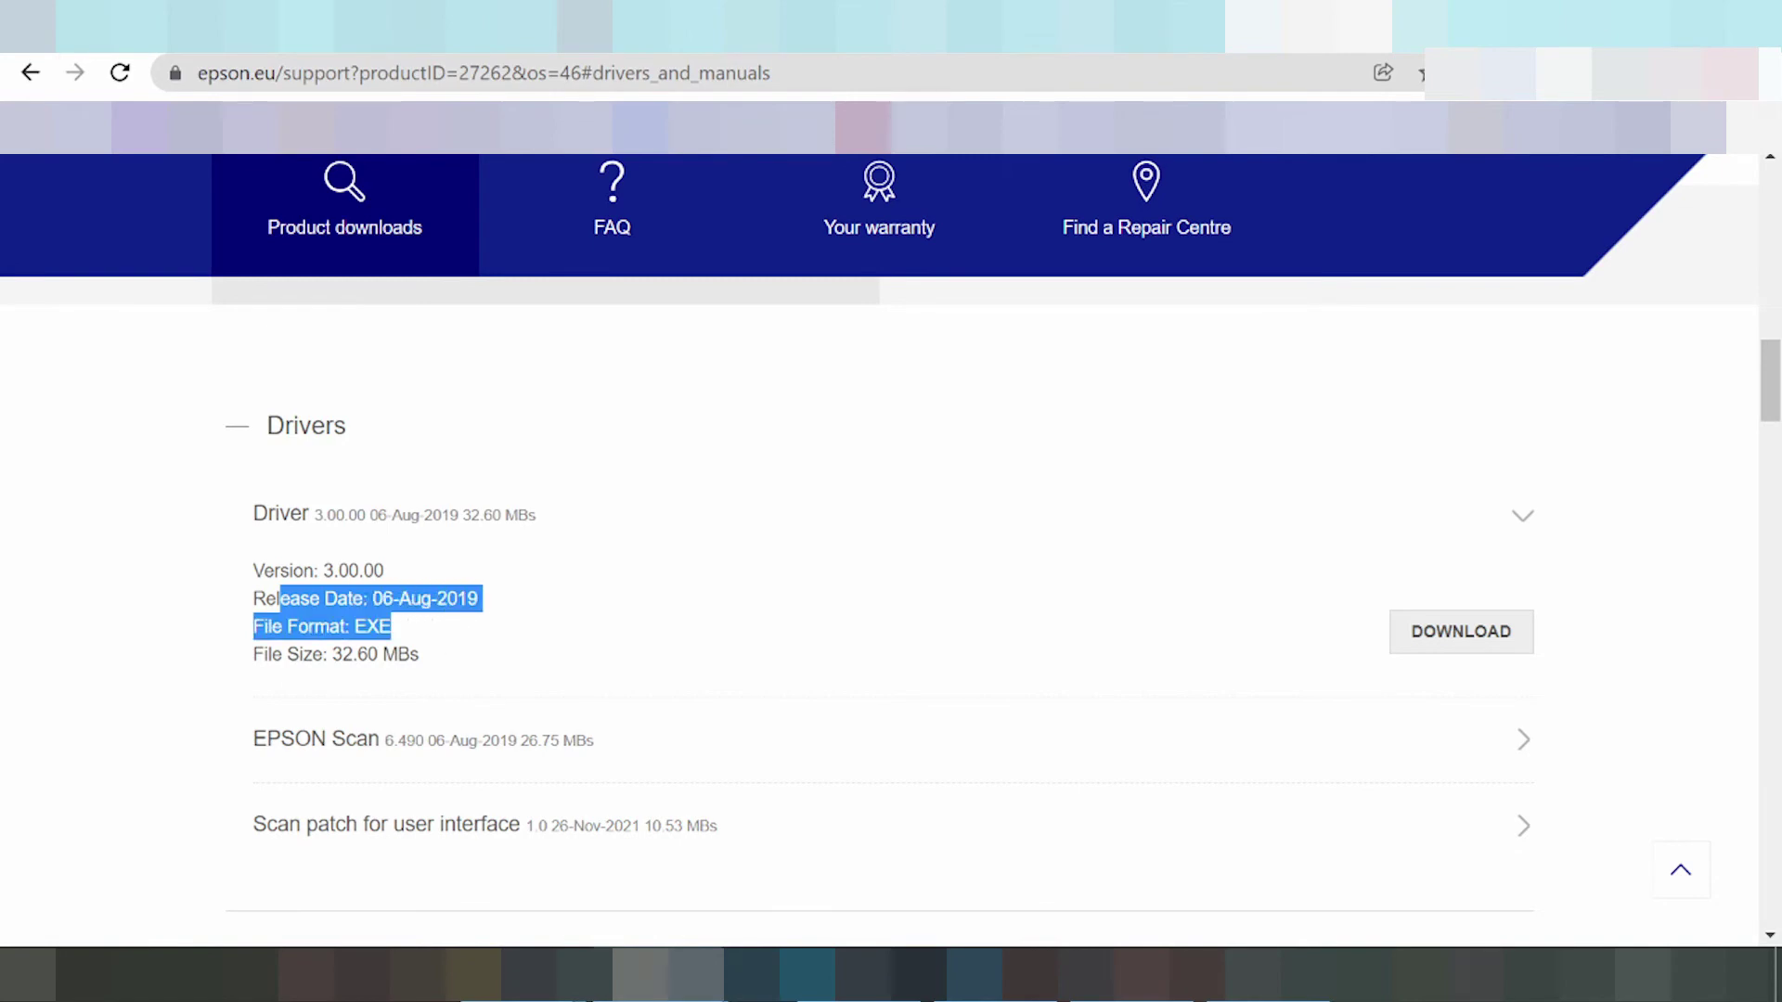
pyautogui.moveTo(268, 655); pyautogui.dragTo(343, 657)
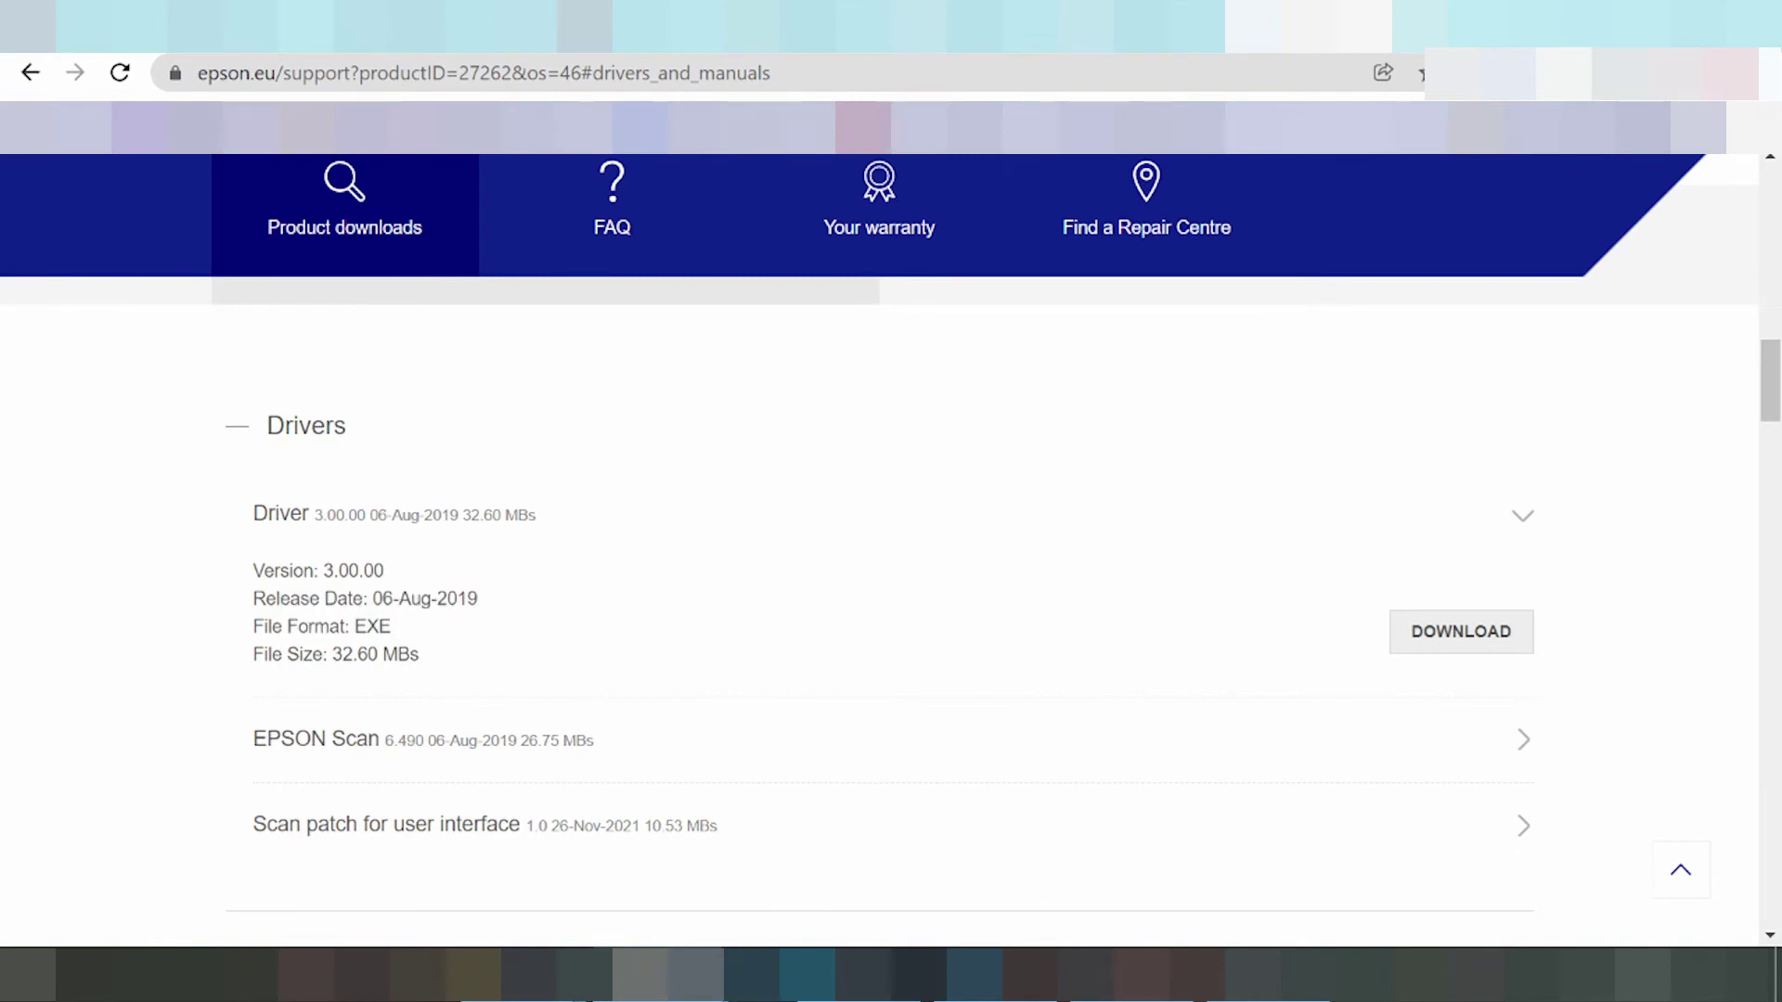
pyautogui.click(320, 762)
pyautogui.scroll(-2, 418, 697)
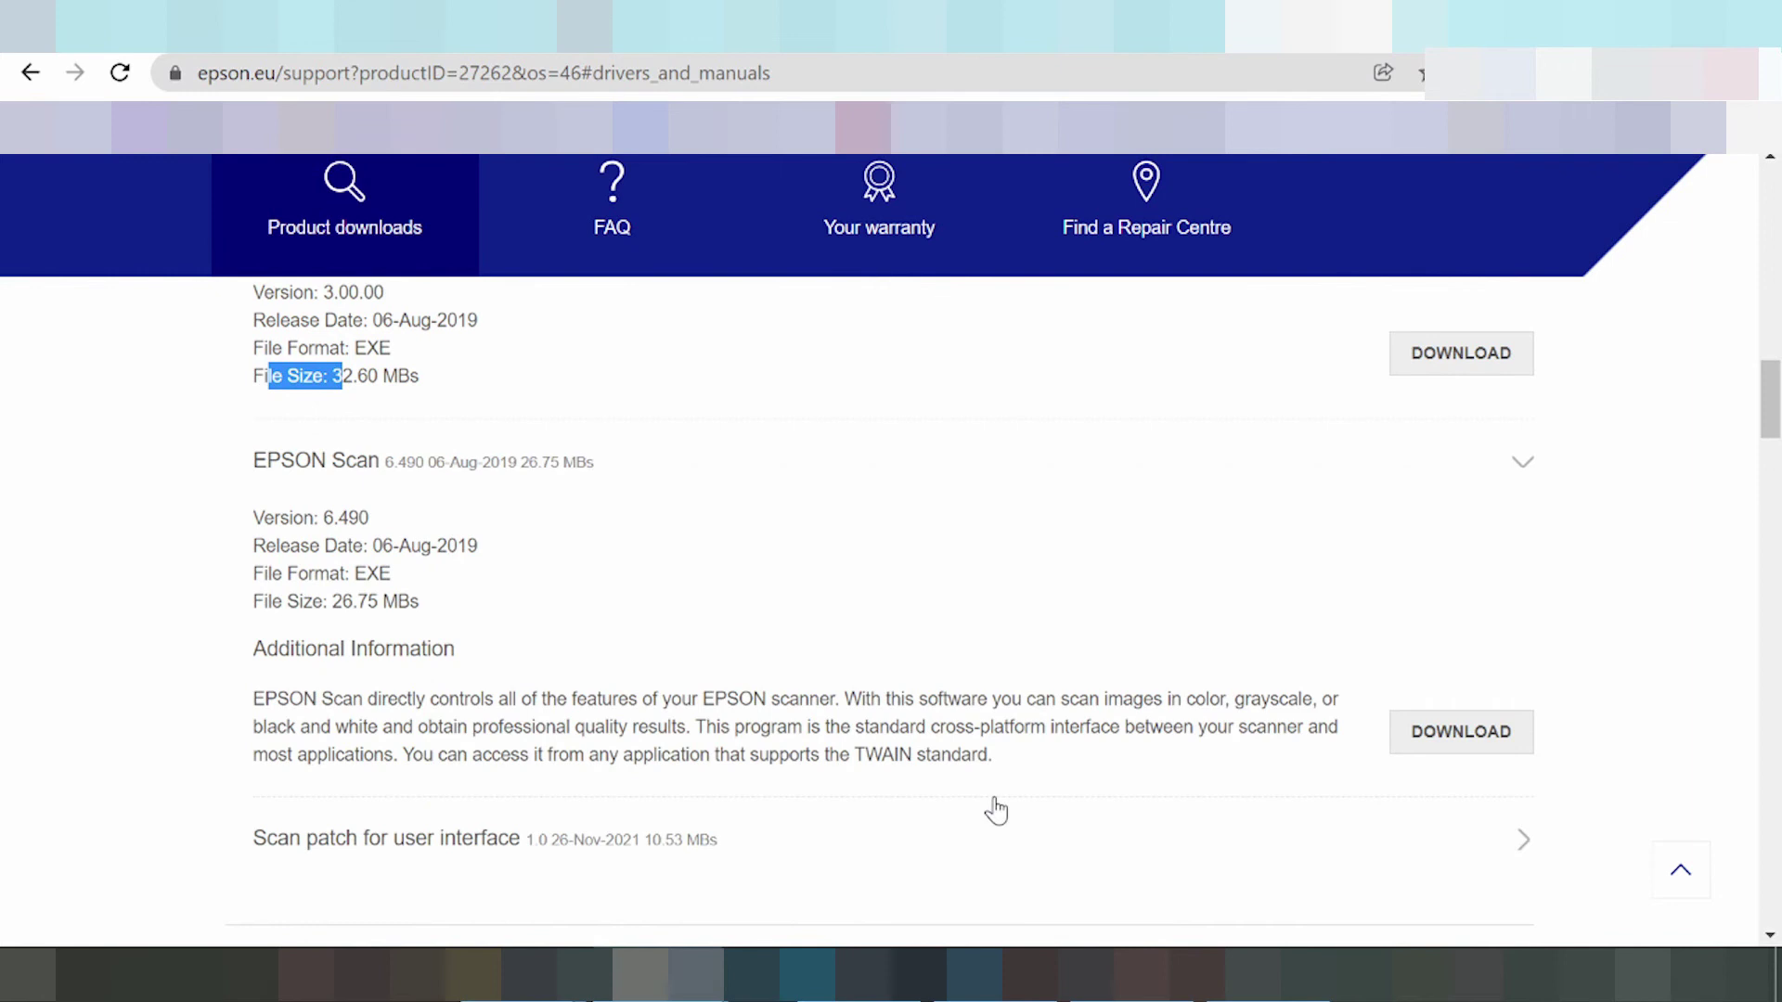
pyautogui.moveTo(864, 753); pyautogui.dragTo(953, 753)
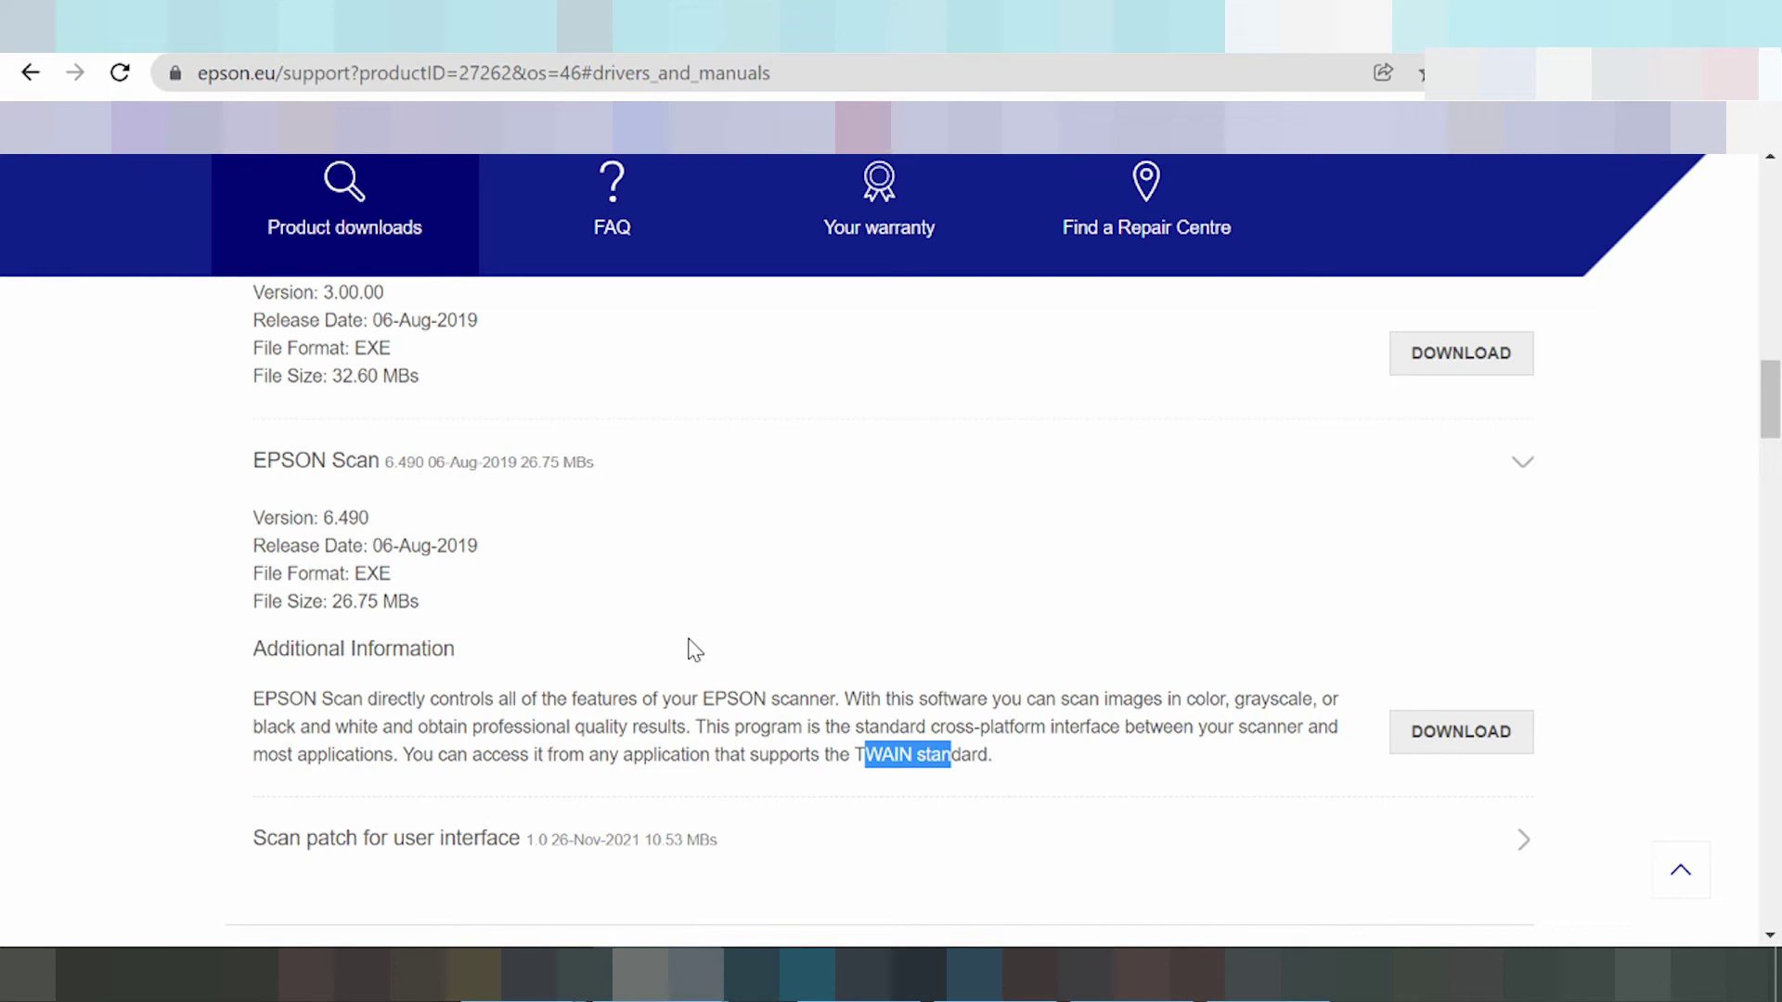
pyautogui.moveTo(727, 700); pyautogui.dragTo(778, 727)
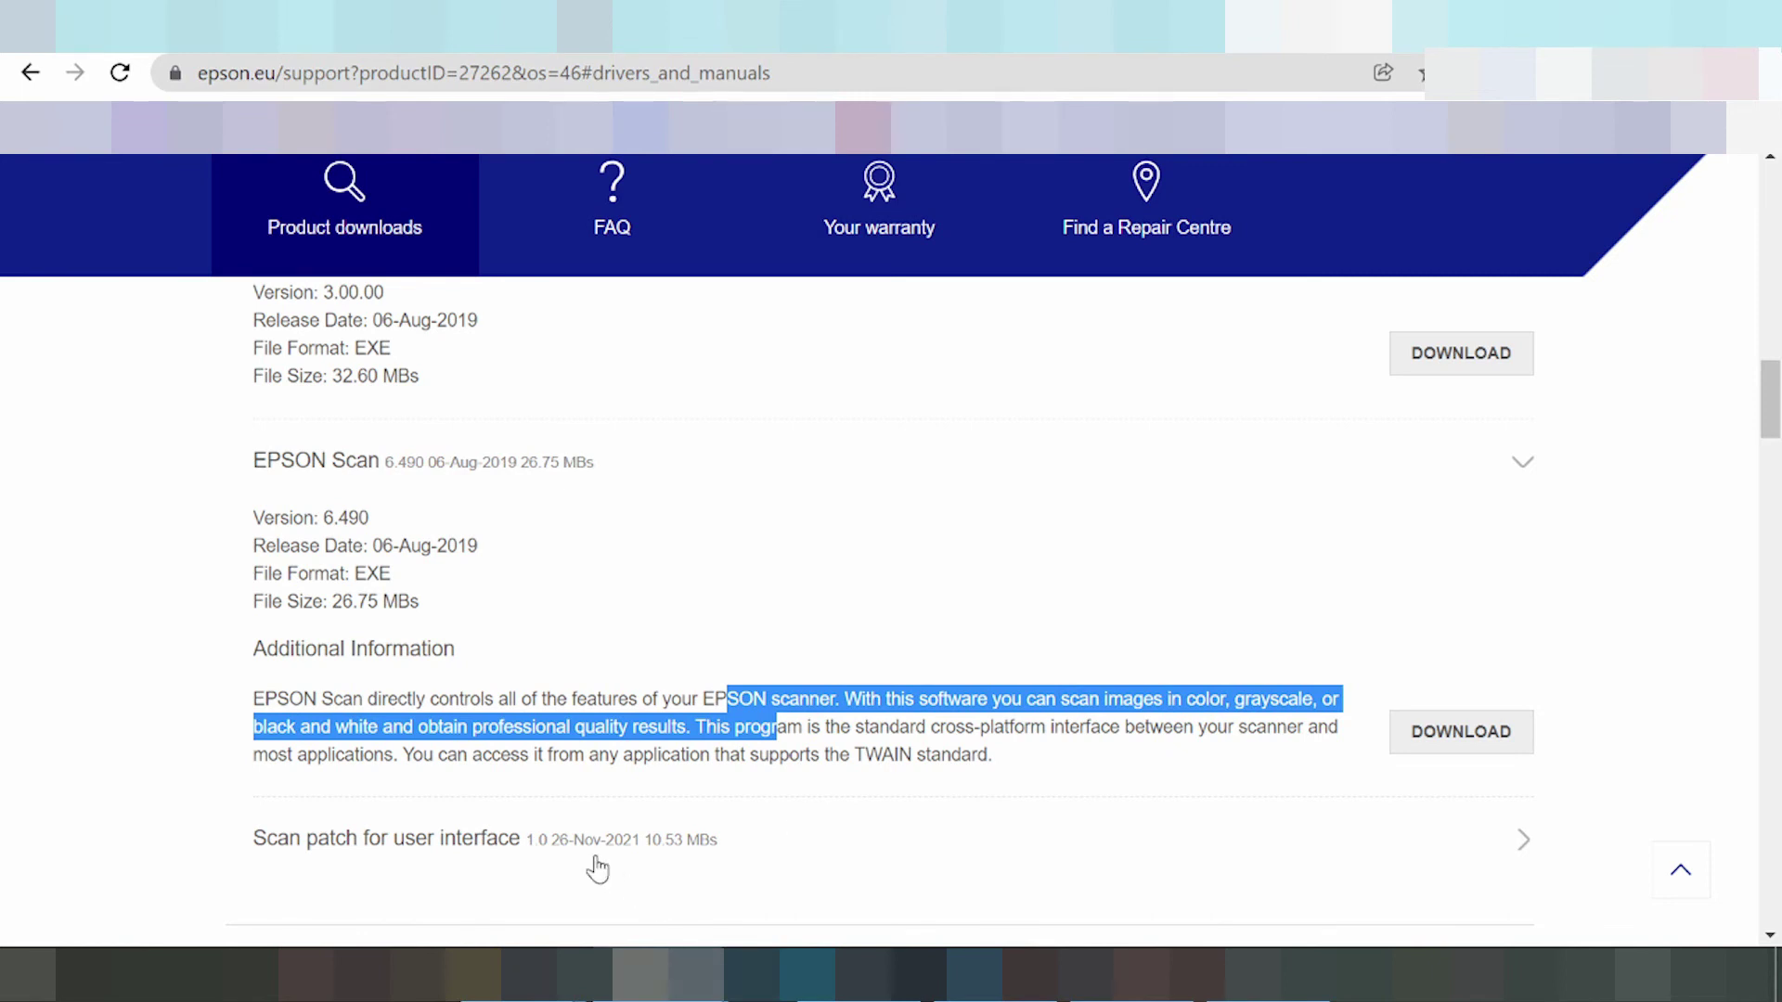
# Step: Expand the 'Scan patch for user interface' driver entry
pyautogui.click(565, 839)
pyautogui.scroll(-3, 625, 707)
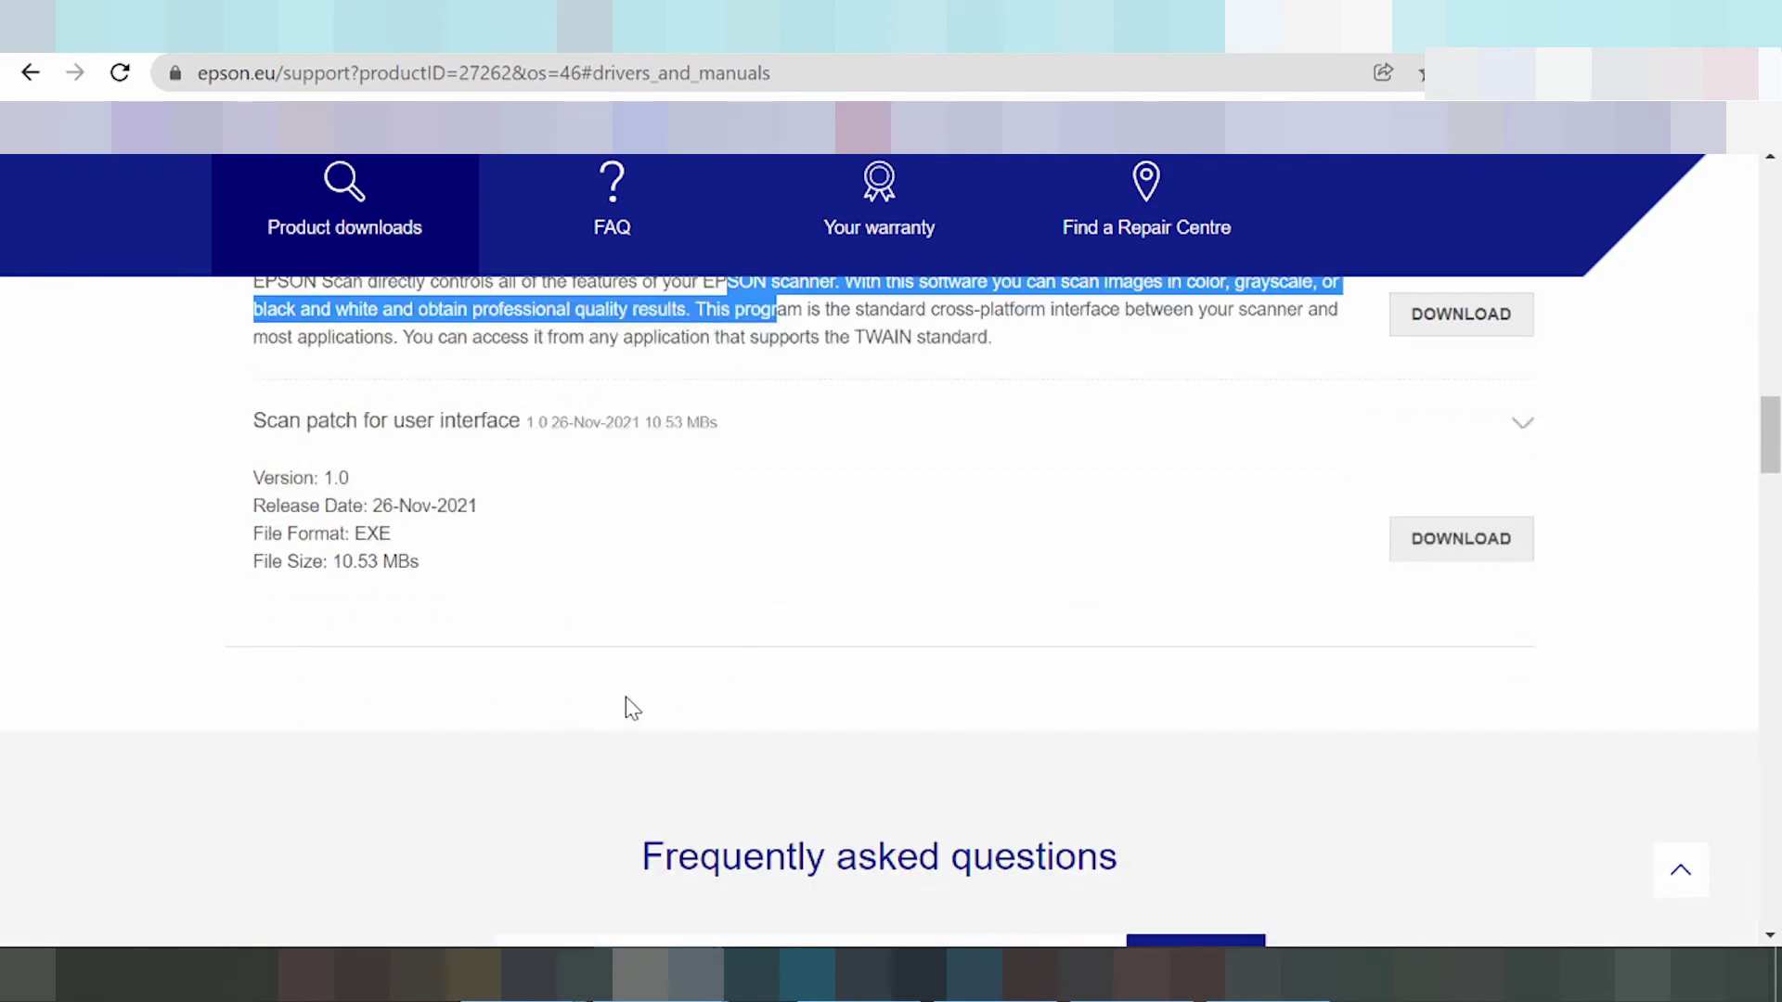
pyautogui.scroll(3, 625, 707)
pyautogui.scroll(1, 566, 637)
pyautogui.scroll(1, 472, 615)
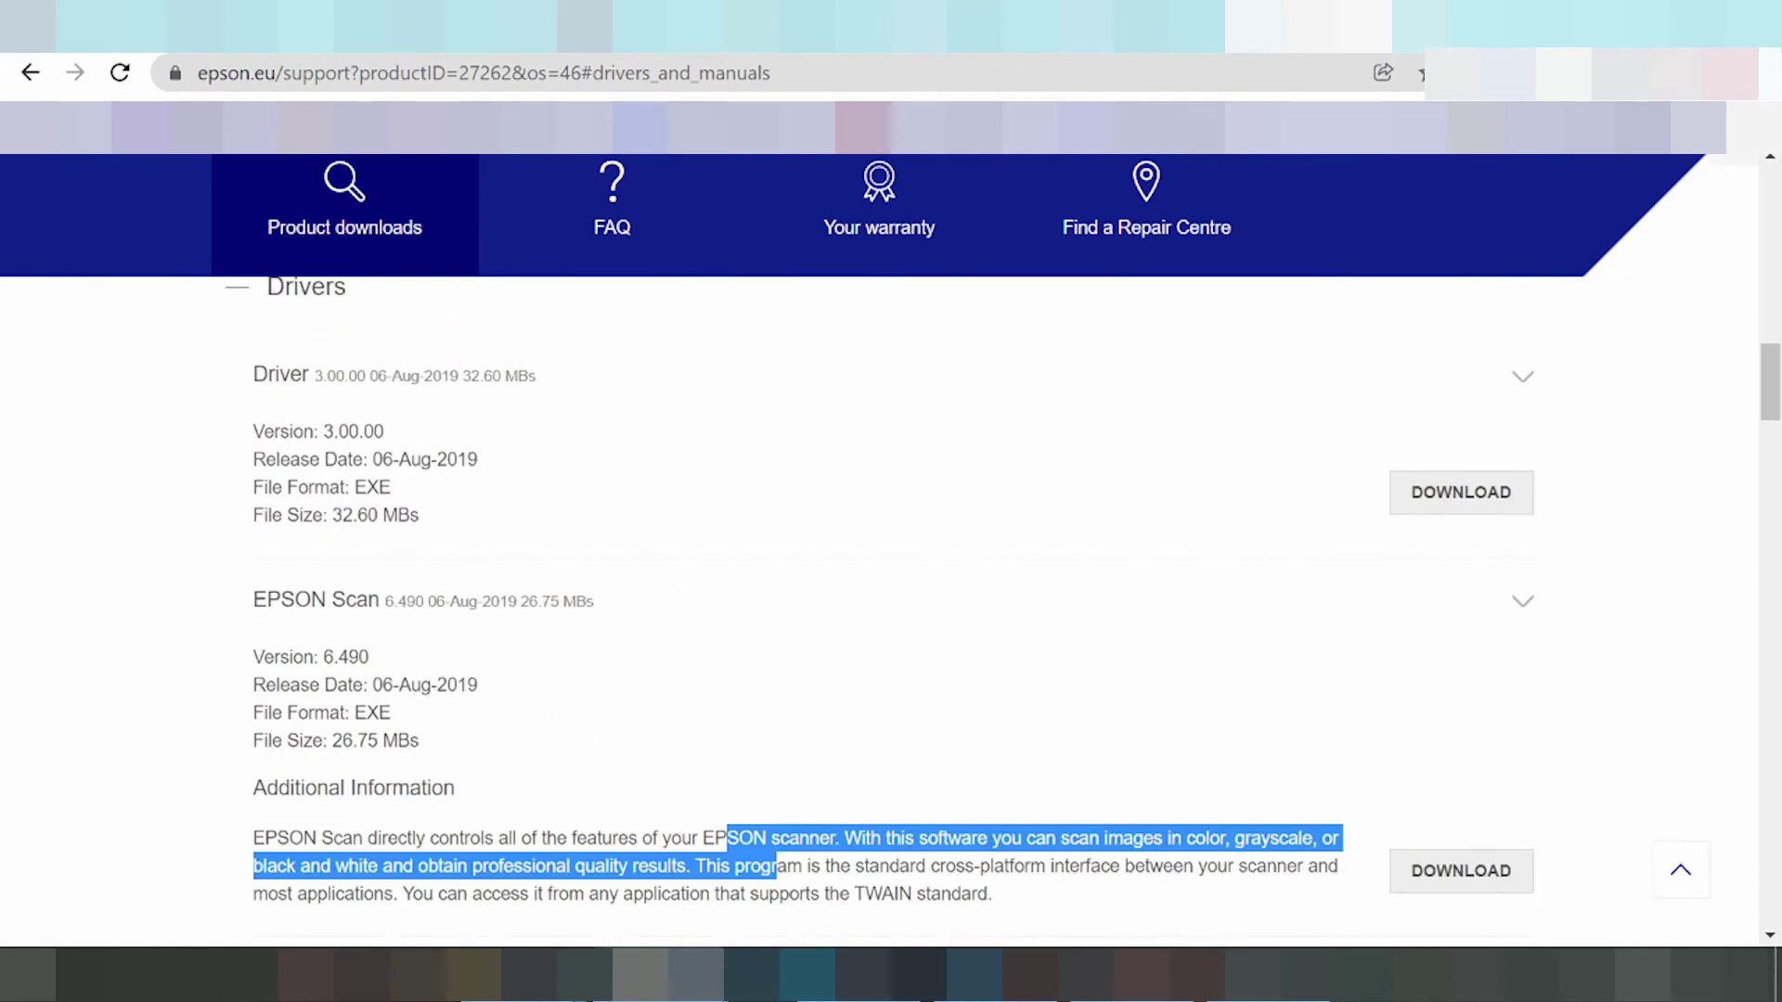
pyautogui.scroll(1, 460, 489)
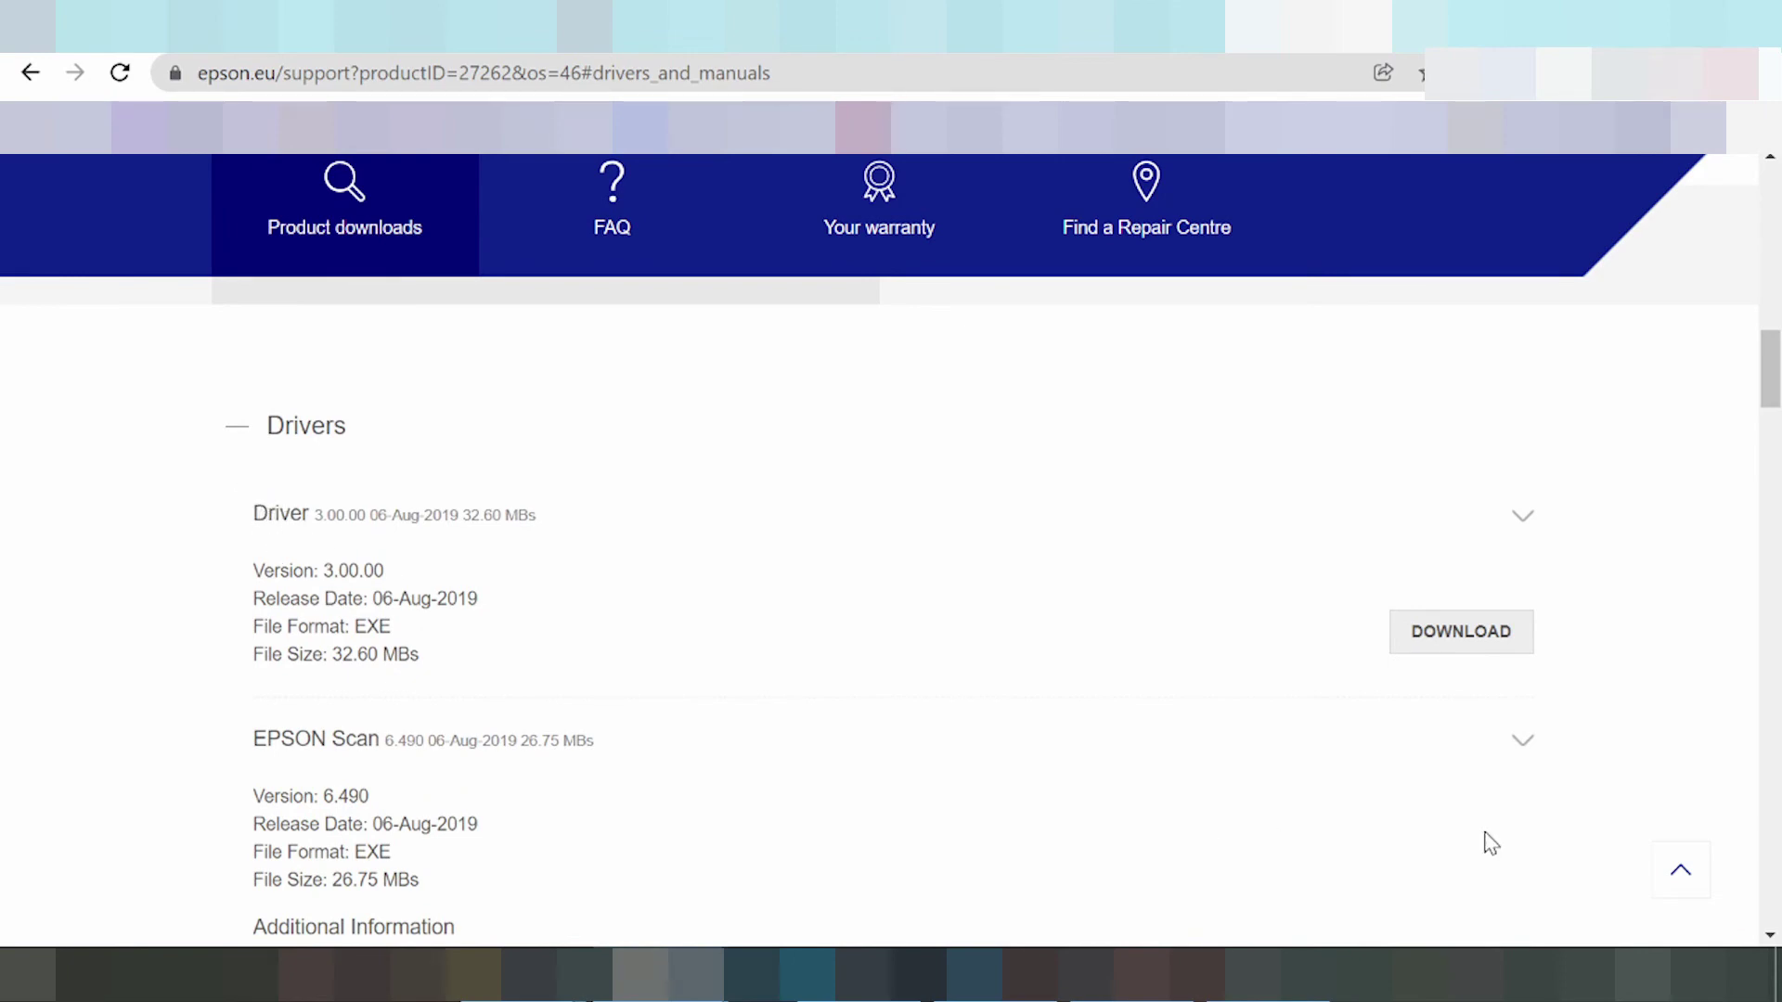
# Step: Download the Windows 11 Driver 3.00.00 installer, epson633181eu.exe
pyautogui.click(1477, 648)
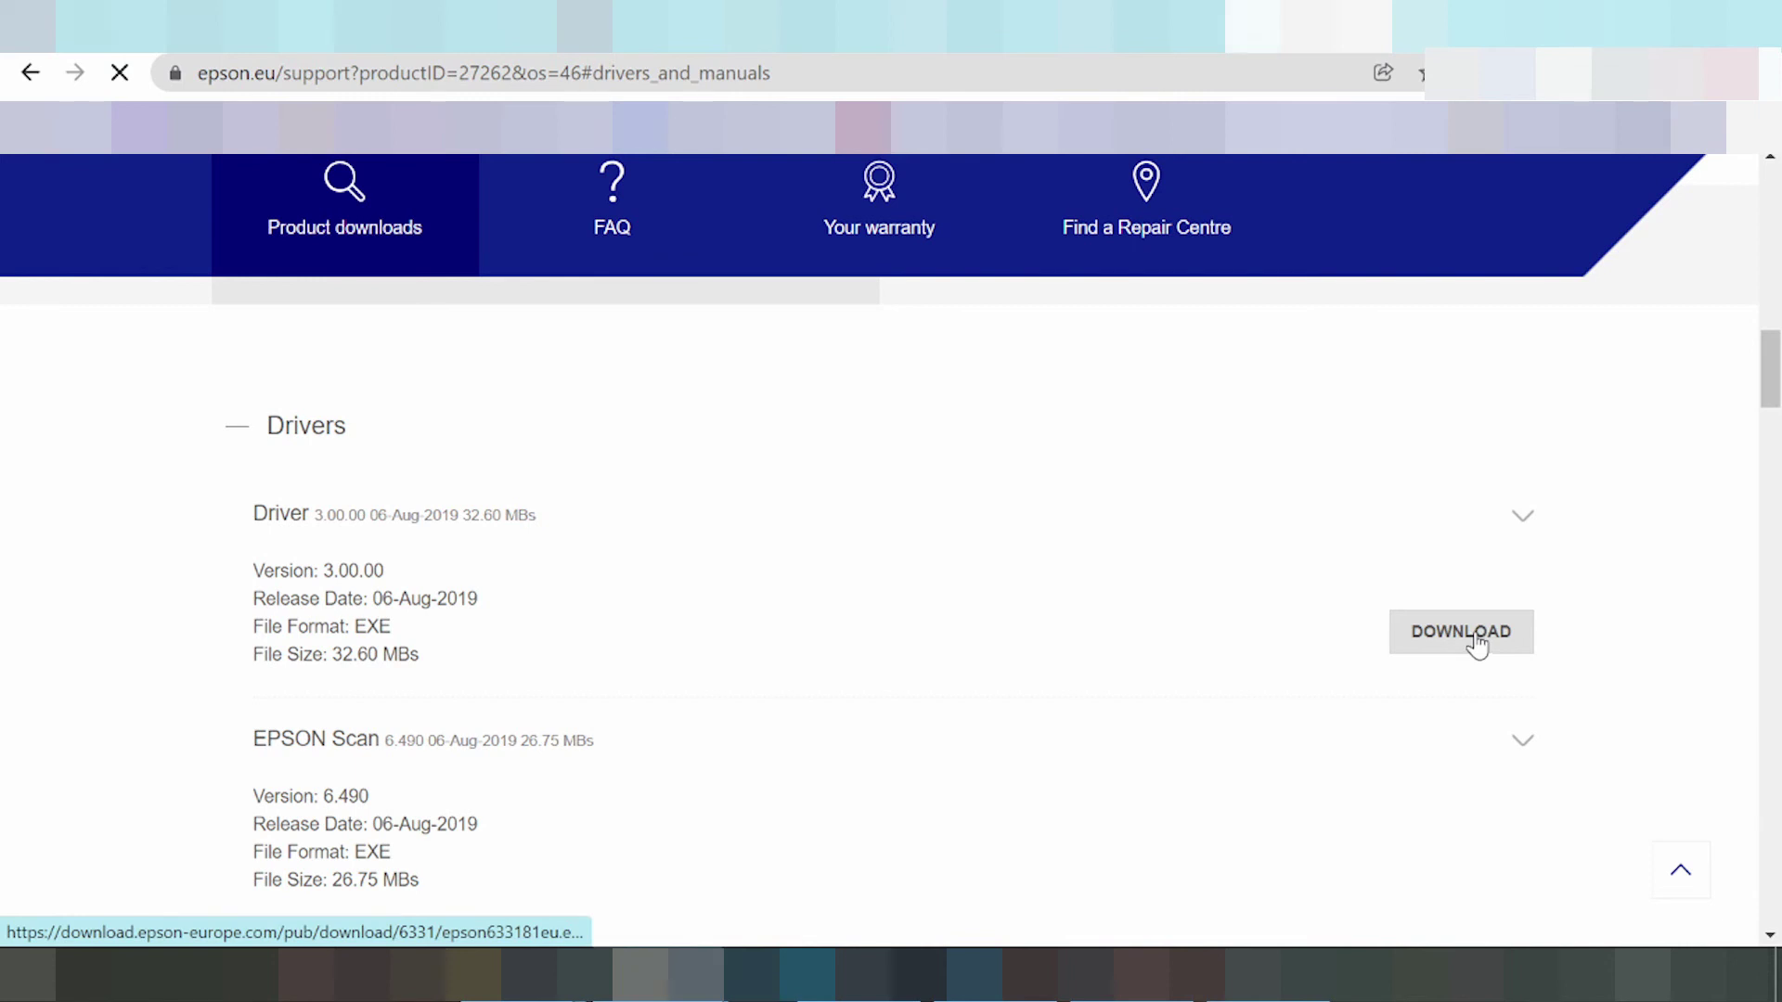